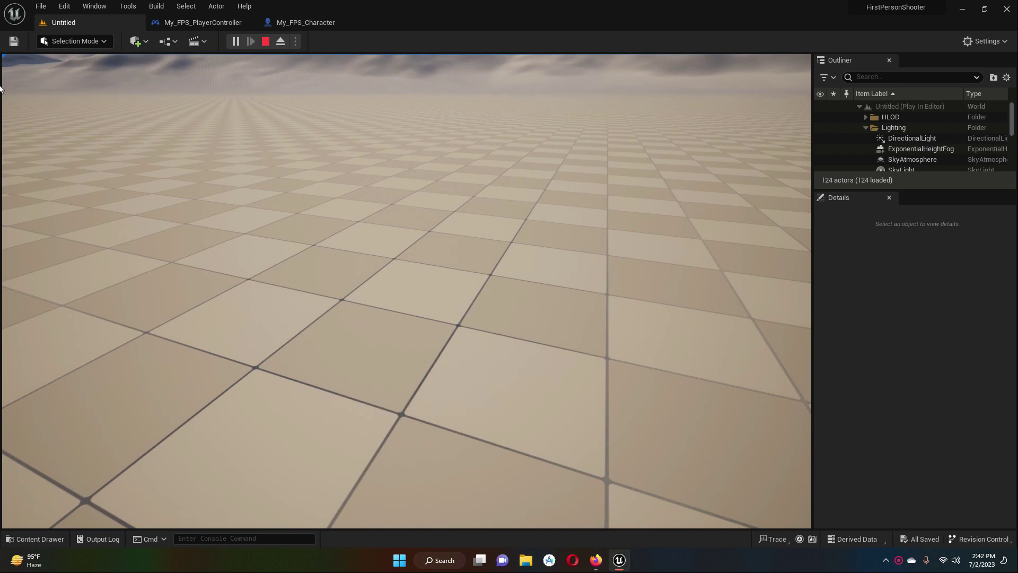
# - Stop the running play-in-editor session and minimize the editor to show the desktop
pyautogui.hotkey('shift', 'F1')
pyautogui.click(266, 42)
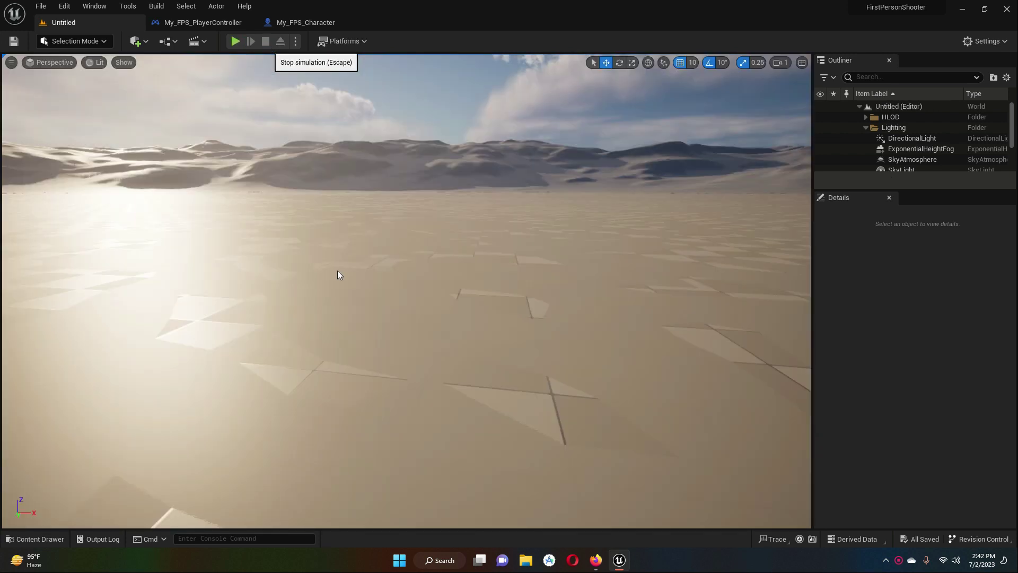
pyautogui.click(962, 12)
# - Extract the "download this file" archive onto the desktop with WinRAR
pyautogui.moveTo(460, 130); pyautogui.dragTo(542, 130)
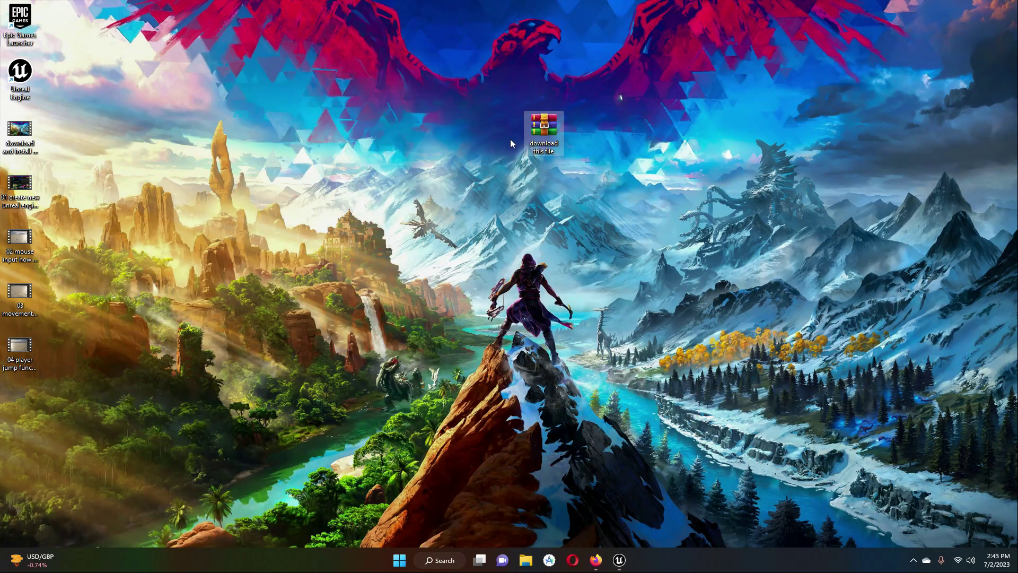
pyautogui.rightClick(550, 128)
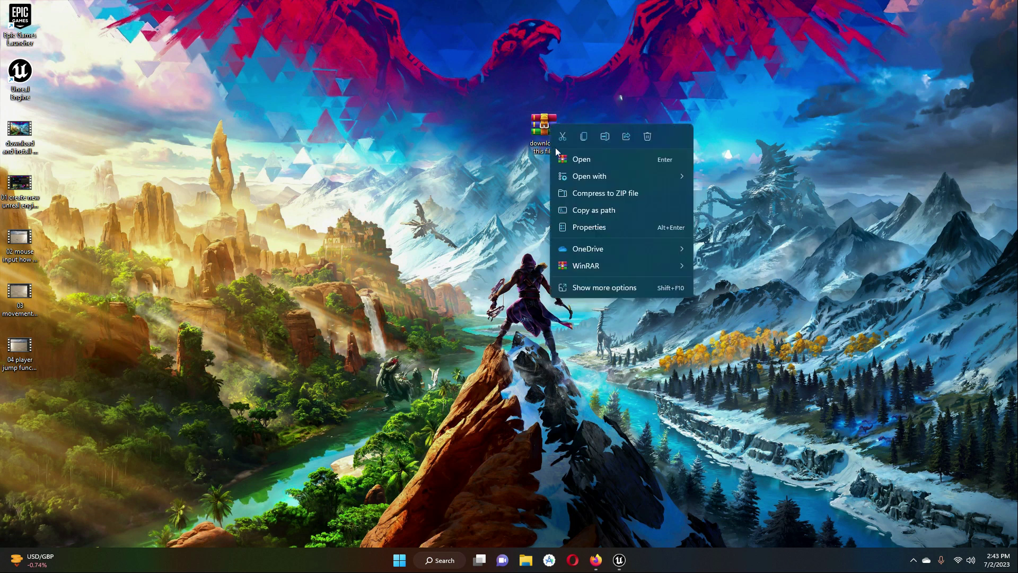
pyautogui.moveTo(598, 270)
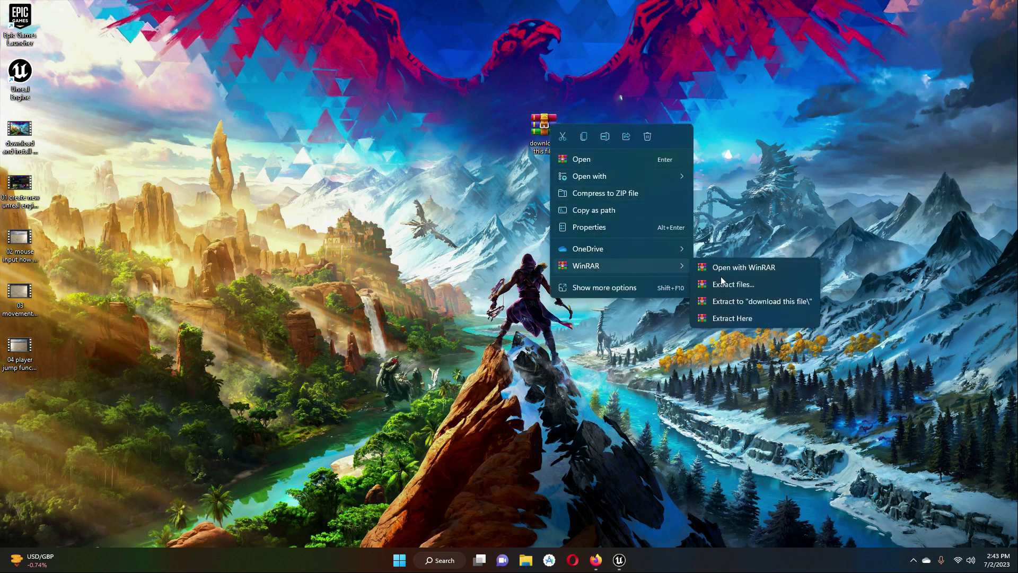
pyautogui.click(730, 318)
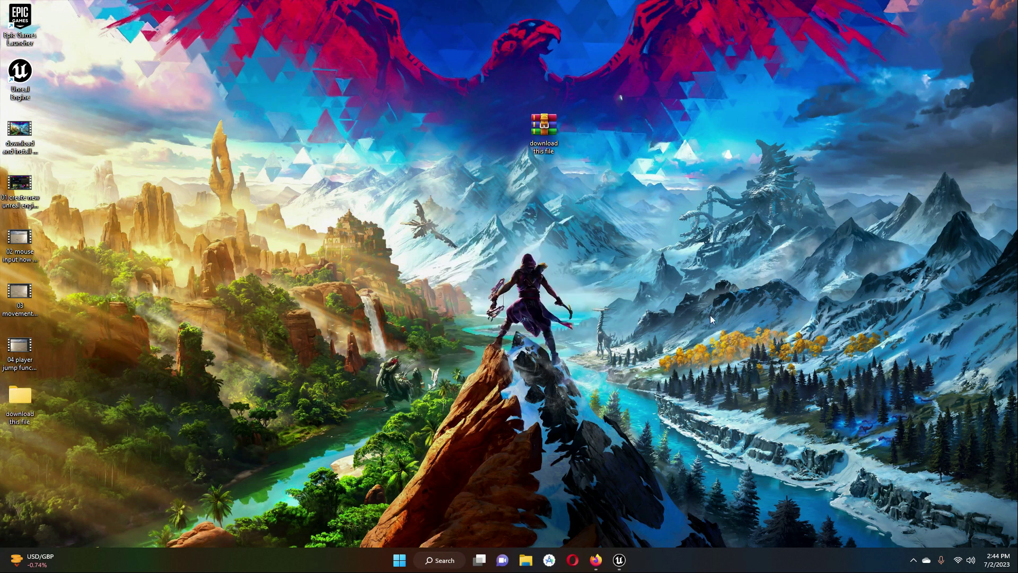
# - Copy the Animations, Characters, Effects and Sounds folders from the extracted "download this file" folder and close its window
pyautogui.moveTo(26, 396); pyautogui.dragTo(425, 206)
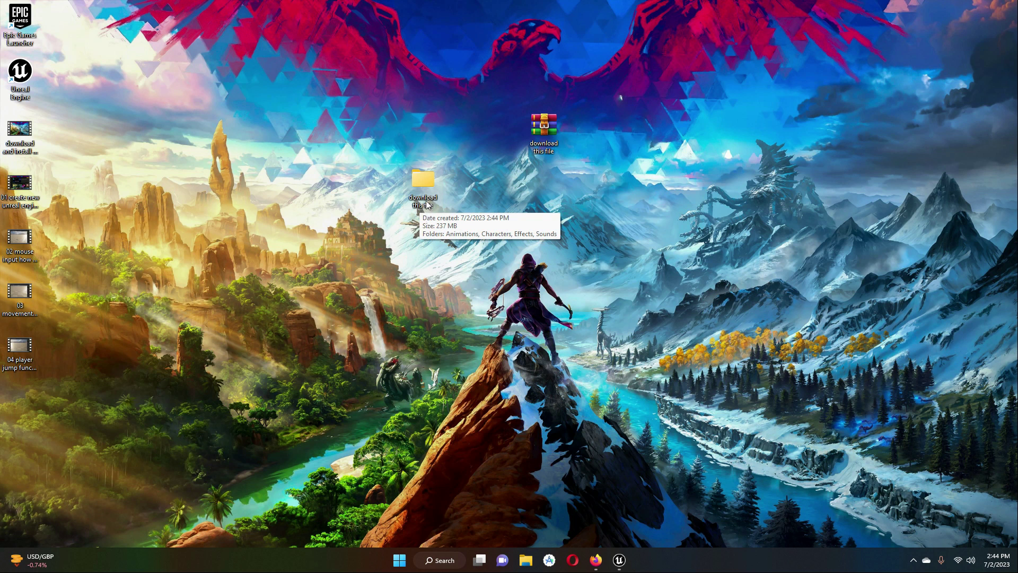
pyautogui.doubleClick(424, 180)
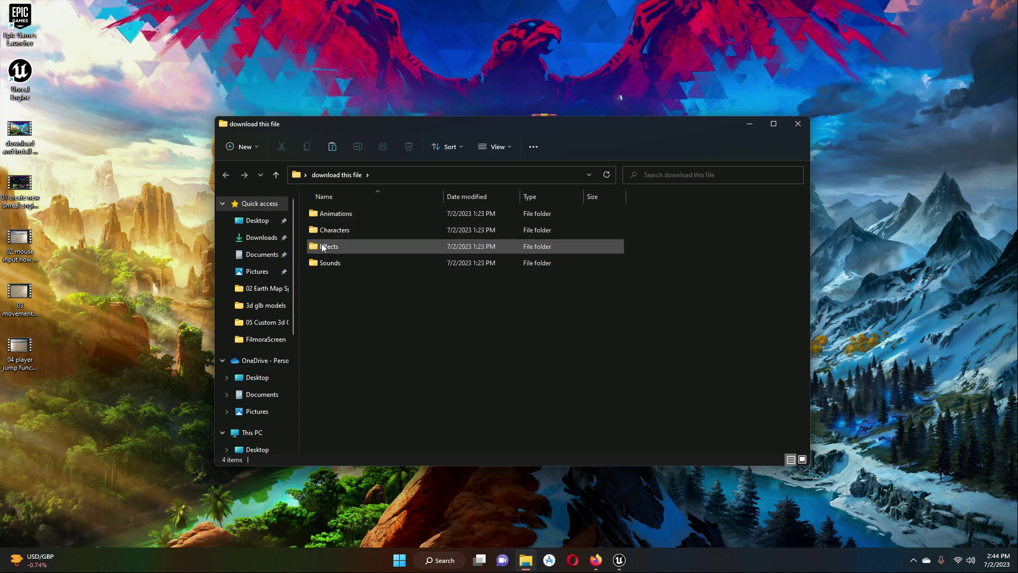
pyautogui.moveTo(325, 294); pyautogui.dragTo(338, 215)
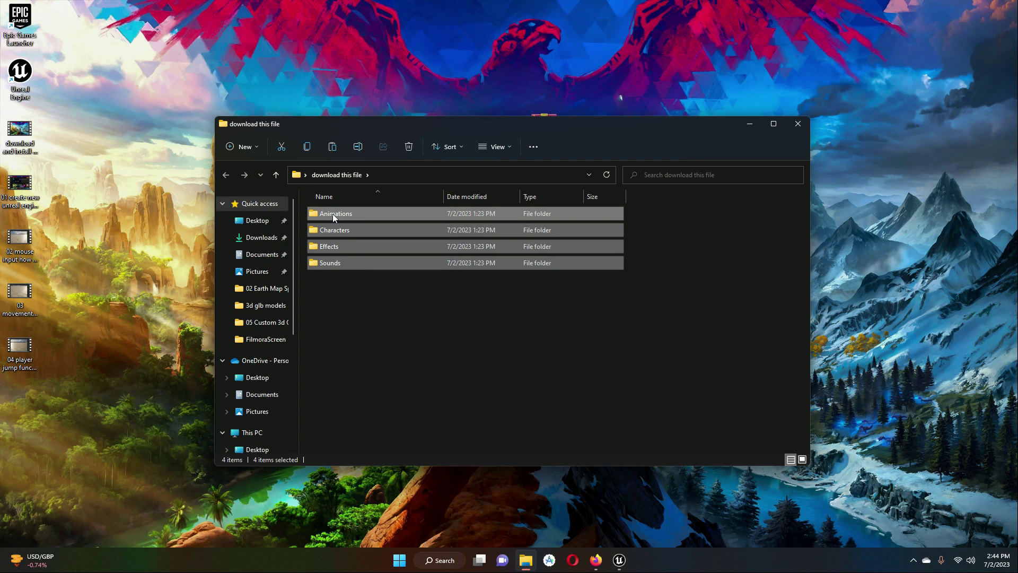
pyautogui.rightClick(333, 217)
pyautogui.click(367, 231)
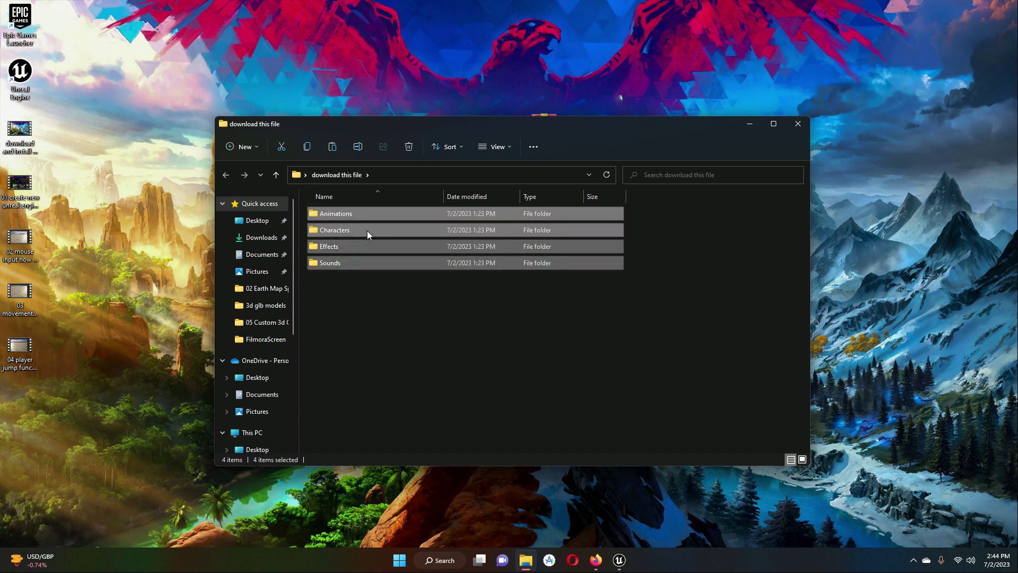
pyautogui.click(797, 126)
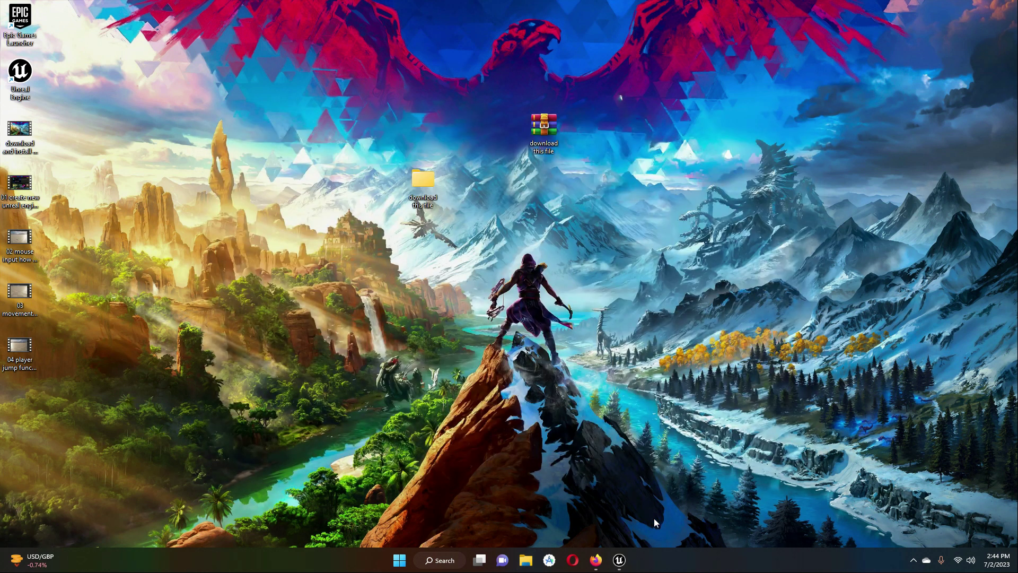
# - Switch to Unreal Editor and show the project's FPSBluePrints content folder in File Explorer
pyautogui.click(619, 560)
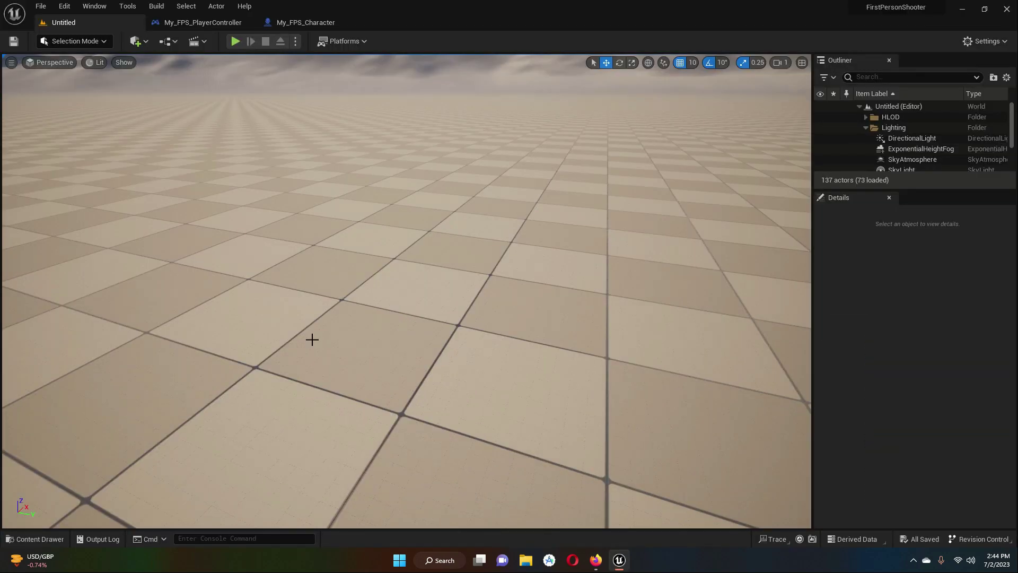
pyautogui.click(31, 540)
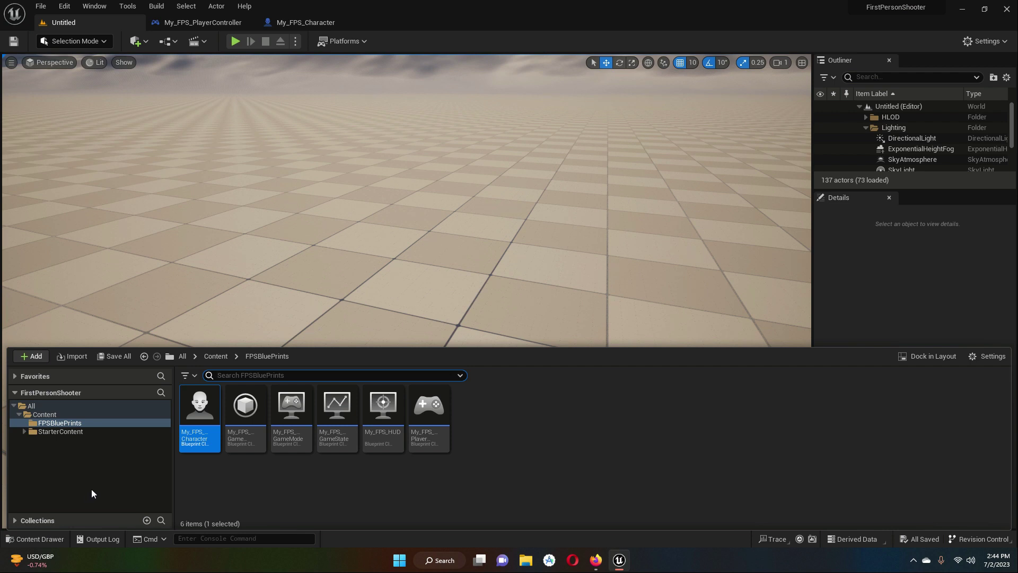
pyautogui.click(63, 424)
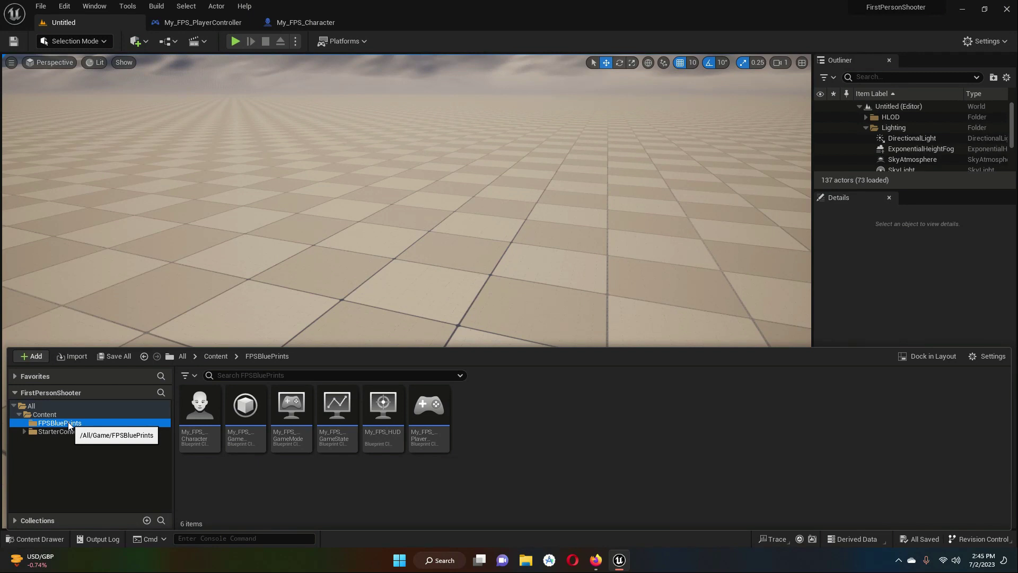
pyautogui.rightClick(69, 425)
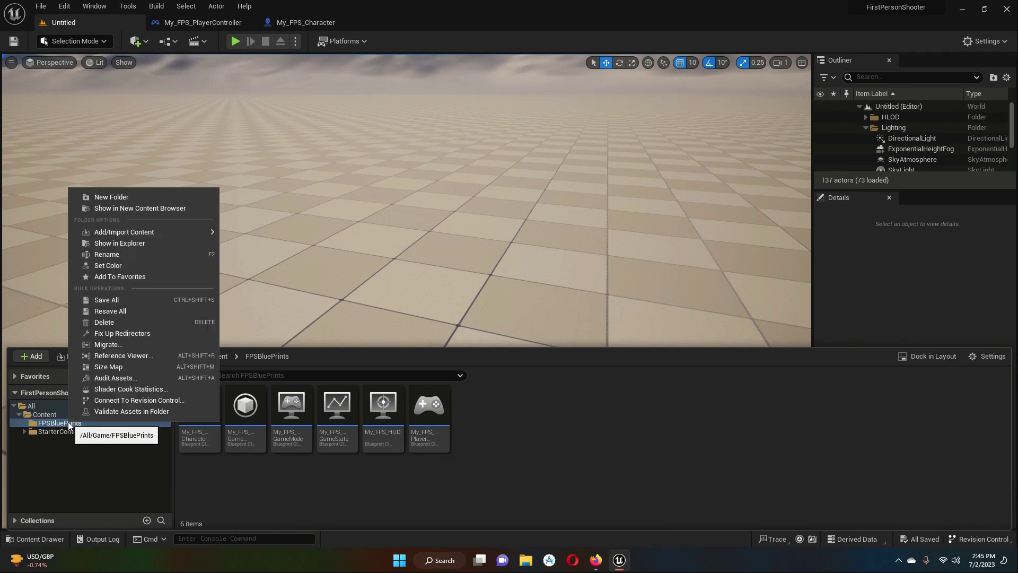
pyautogui.click(121, 244)
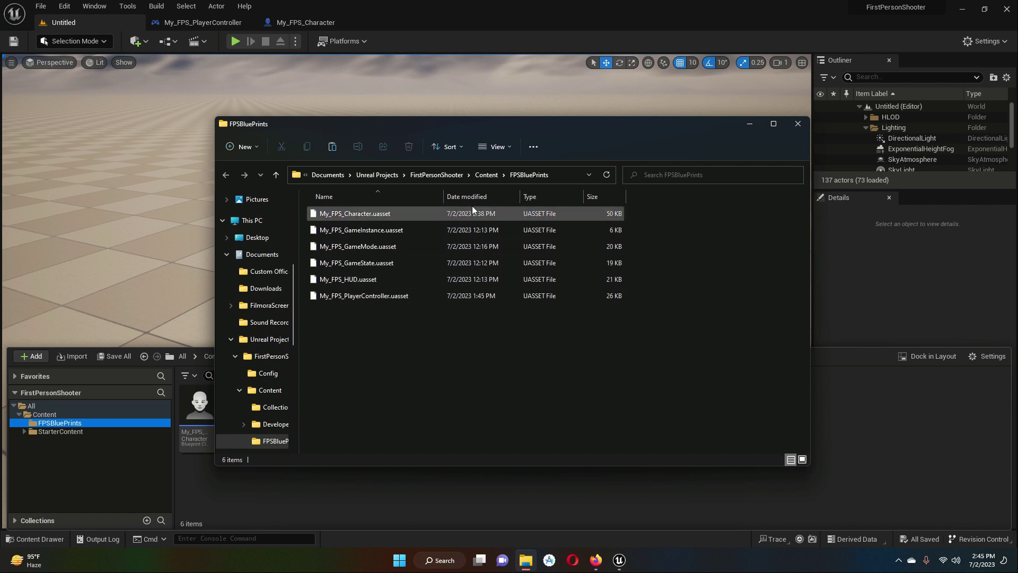
# - Paste the copied asset folders into the FirstPersonShooter project's Content folder and close File Explorer
pyautogui.click(491, 177)
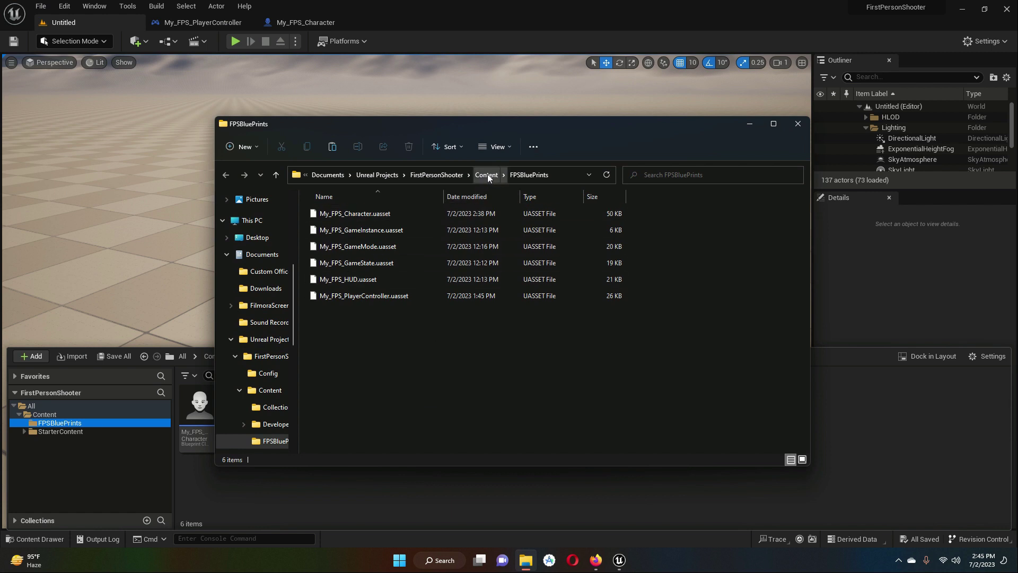
pyautogui.click(406, 365)
pyautogui.rightClick(410, 310)
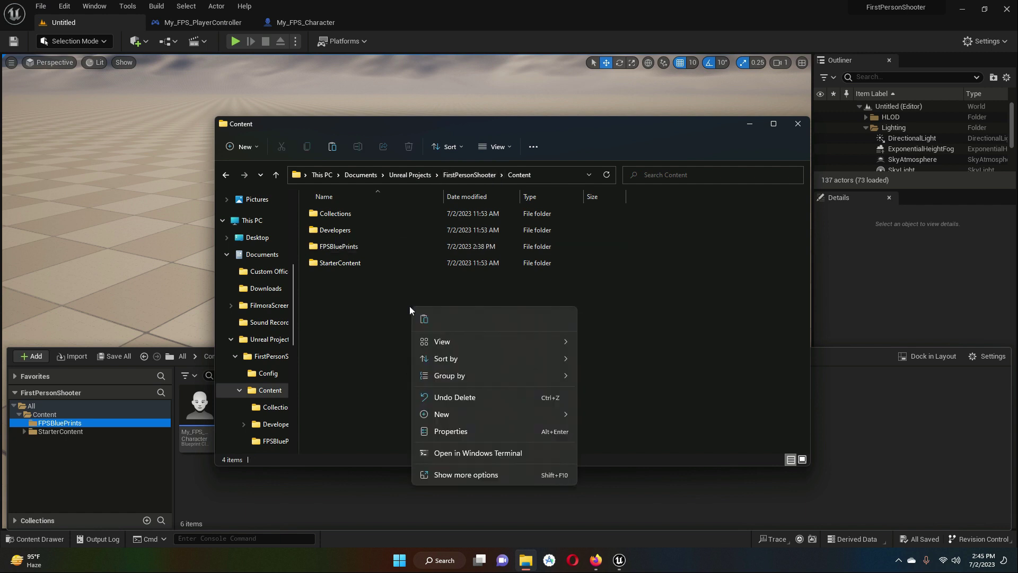
pyautogui.click(424, 319)
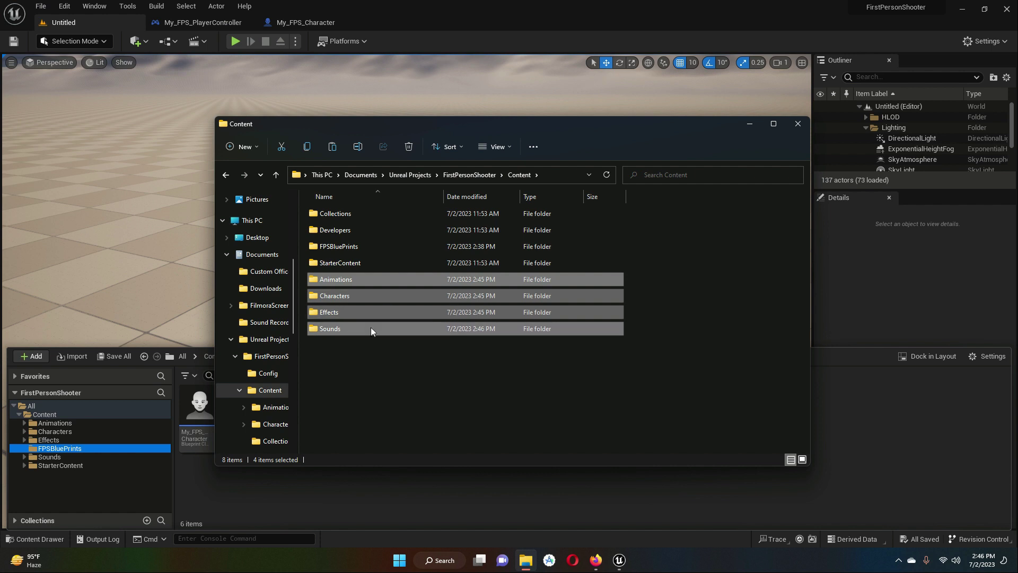
pyautogui.click(798, 124)
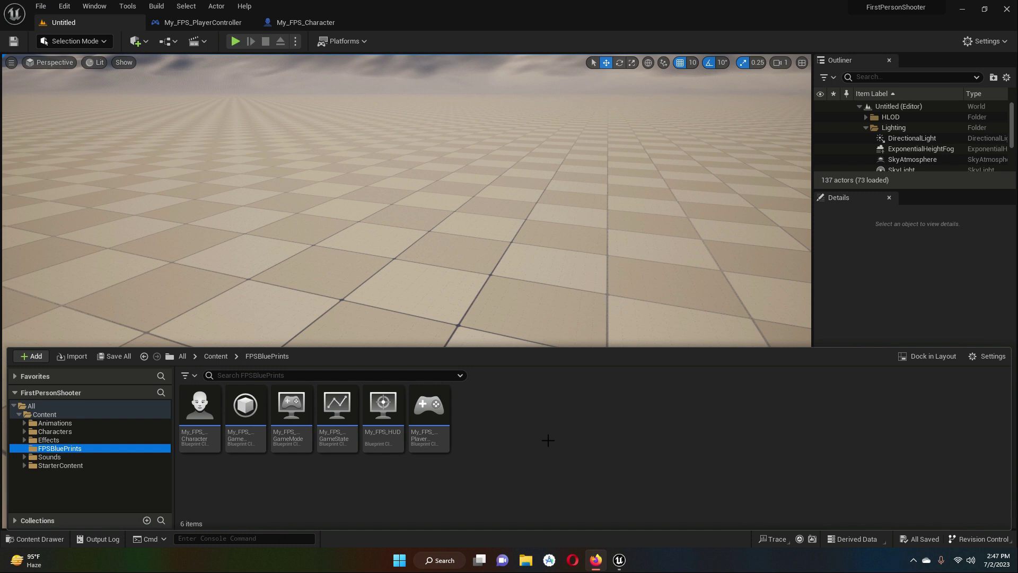
# - Open the HeroFPP skeletal mesh from Characters/HeroFPP, examine its arm model, and close the mesh editor
pyautogui.click(53, 432)
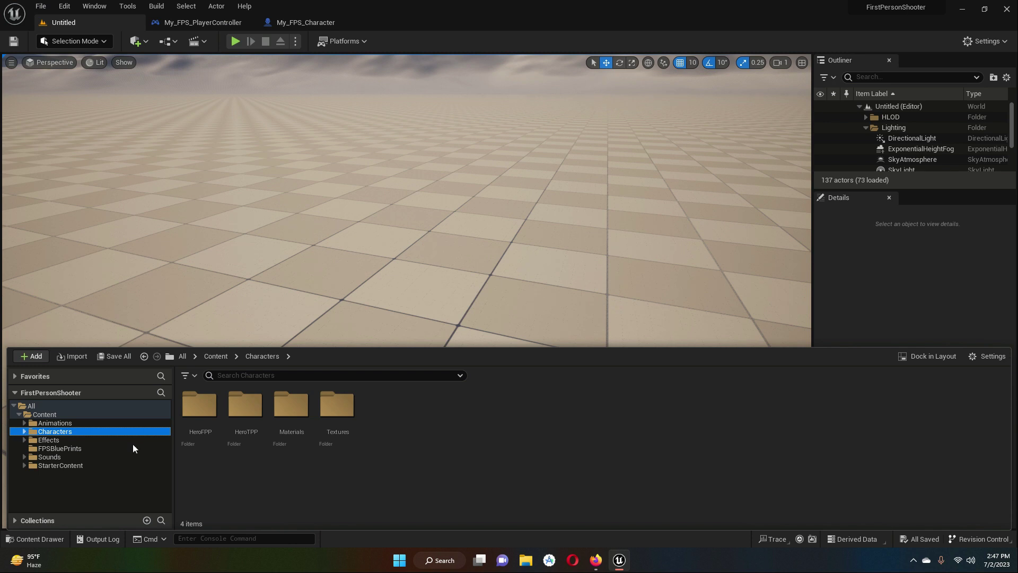
pyautogui.doubleClick(197, 409)
pyautogui.click(200, 406)
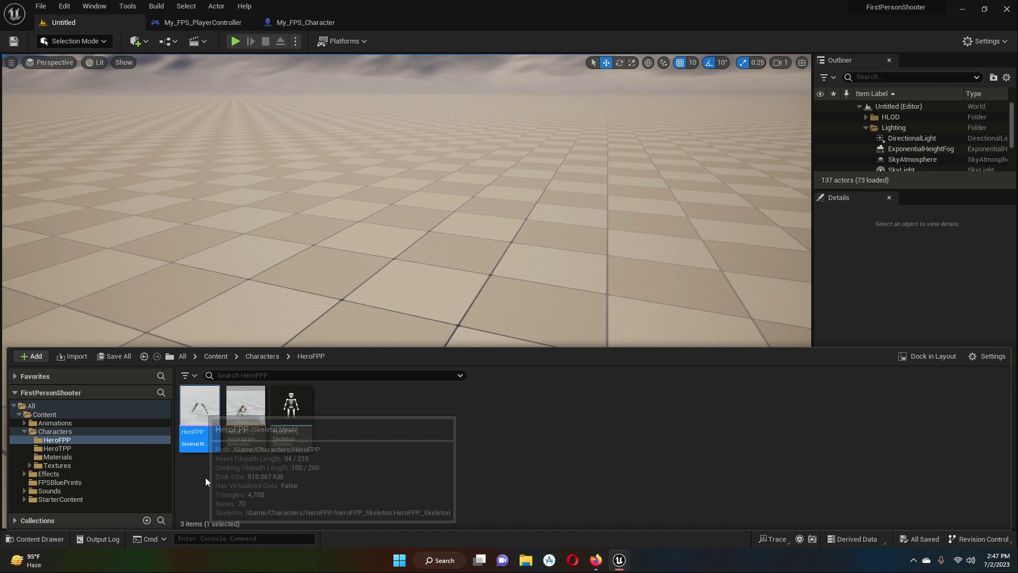
pyautogui.doubleClick(201, 409)
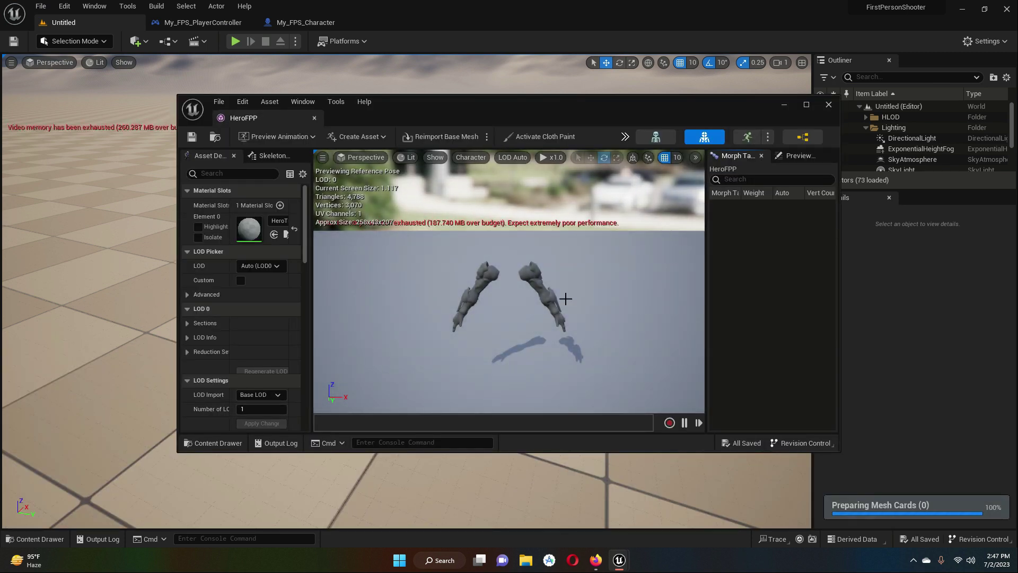
pyautogui.scroll(5, 550, 306)
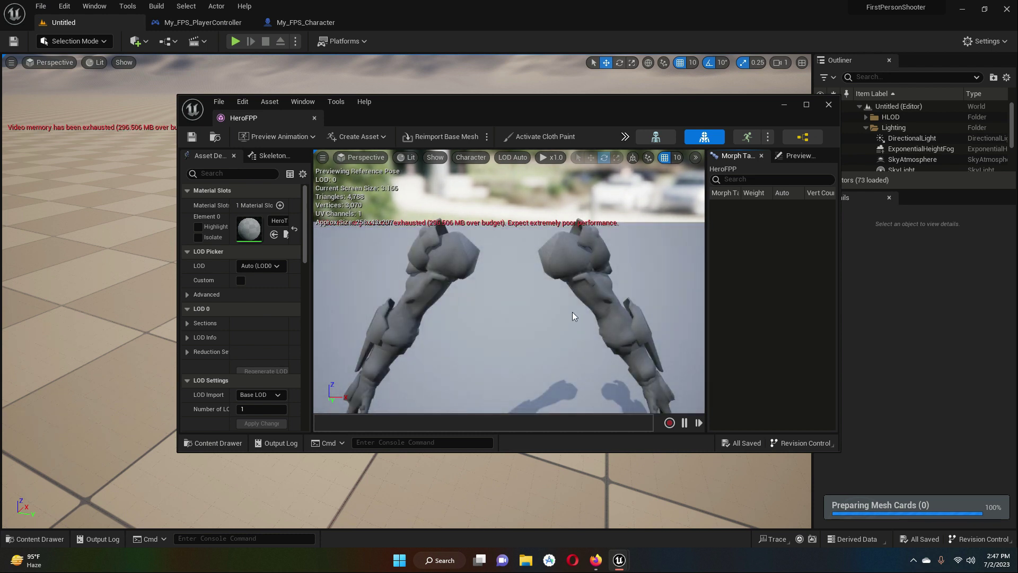
pyautogui.scroll(-3, 572, 313)
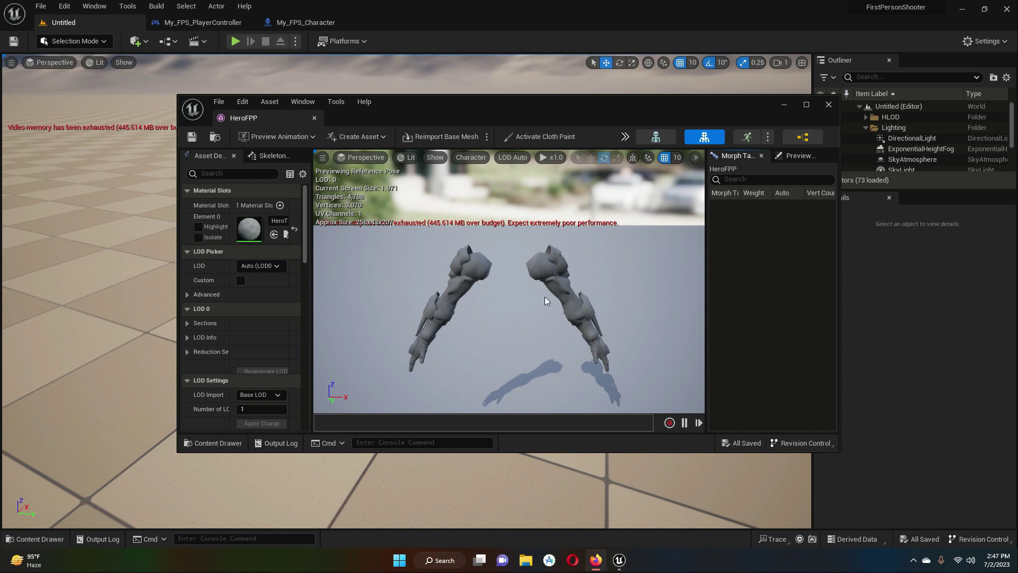
pyautogui.click(830, 105)
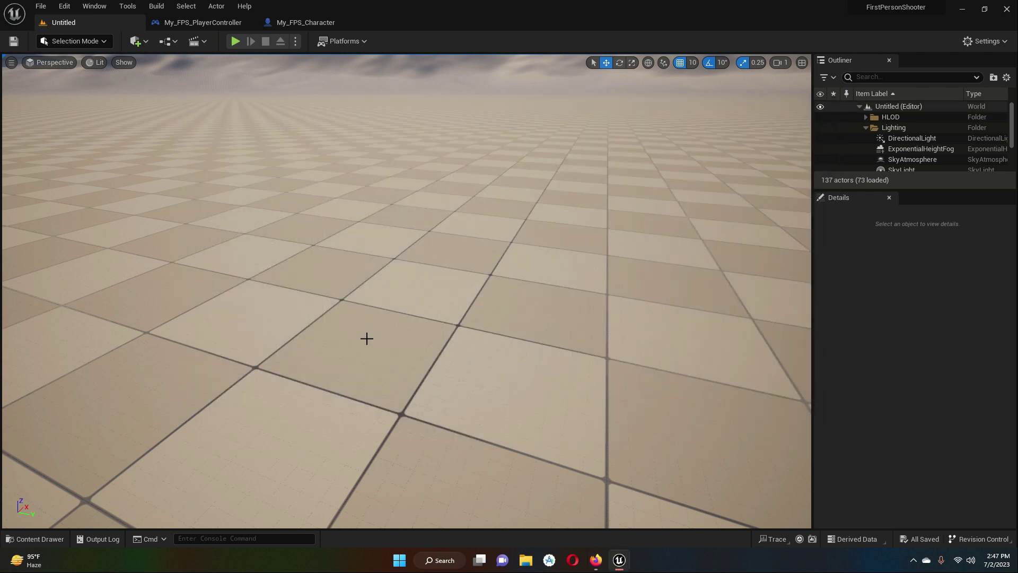
# - Create a new material in the Characters/Materials folder, keeping its default name
pyautogui.click(40, 538)
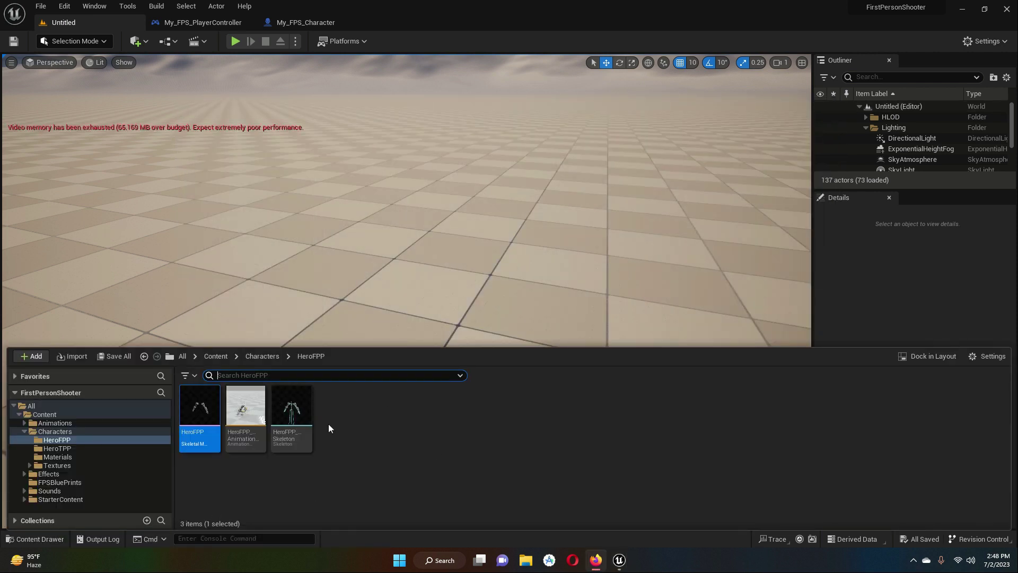
pyautogui.click(262, 356)
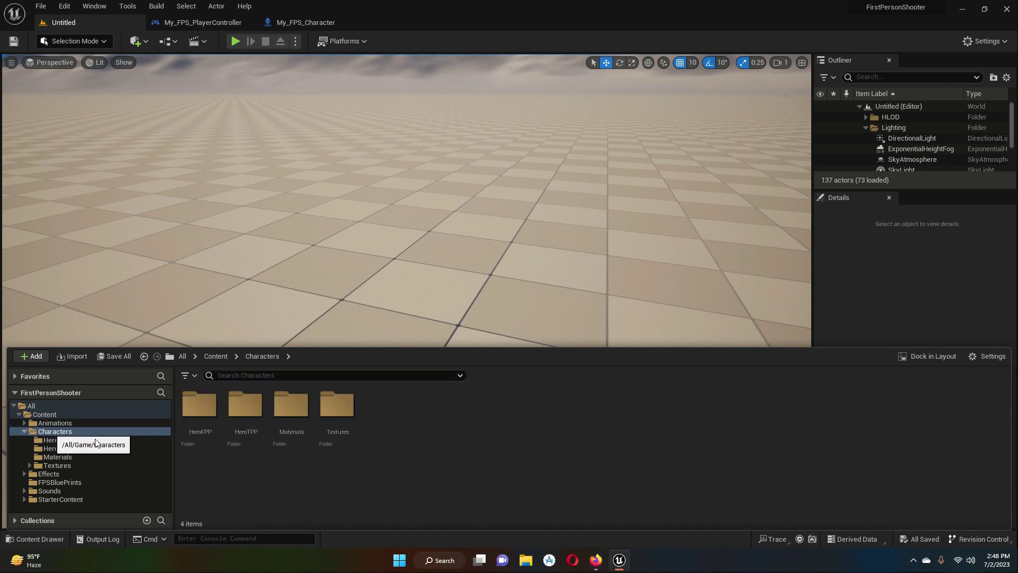
pyautogui.doubleClick(292, 409)
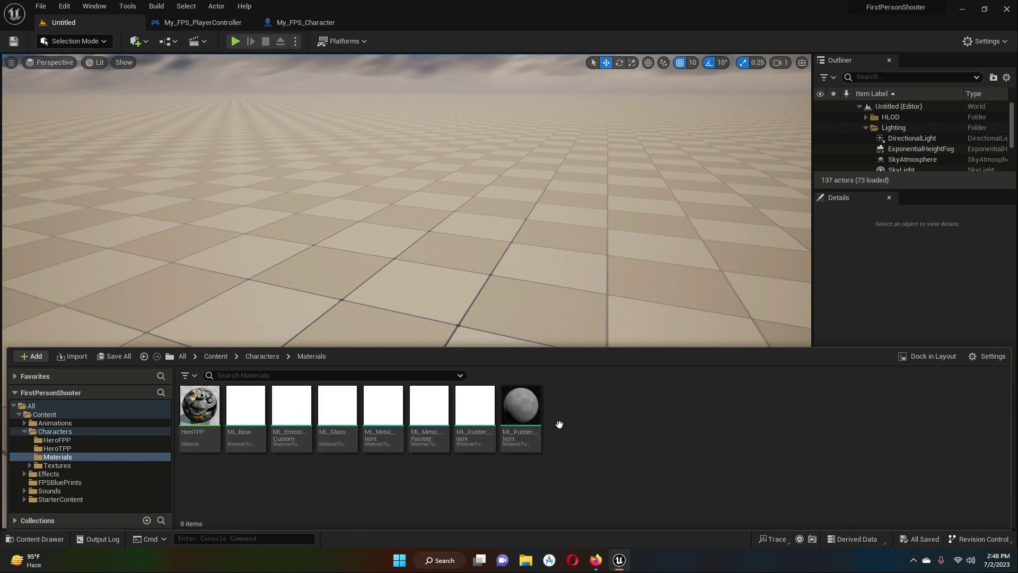
pyautogui.rightClick(590, 428)
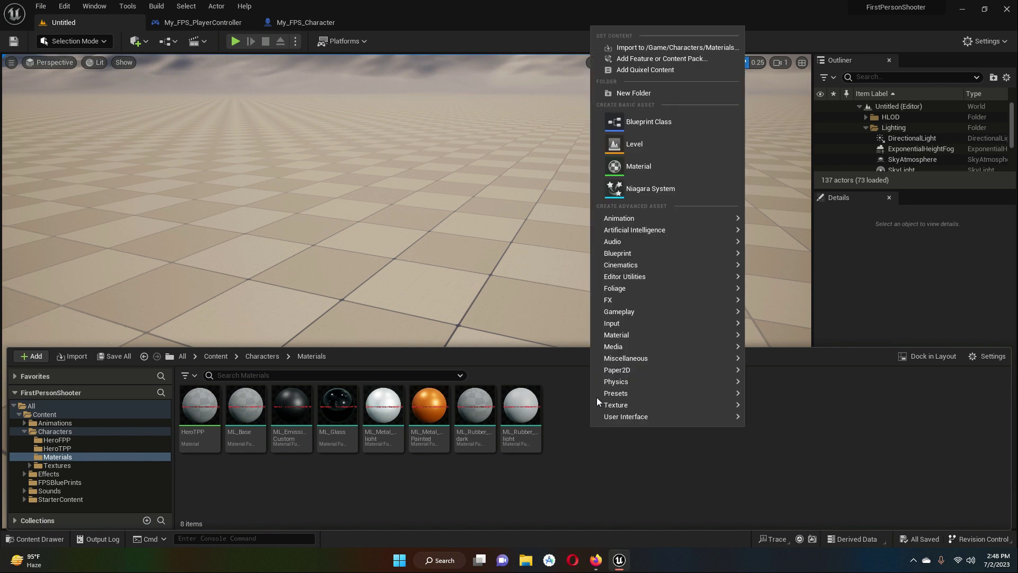
pyautogui.click(634, 166)
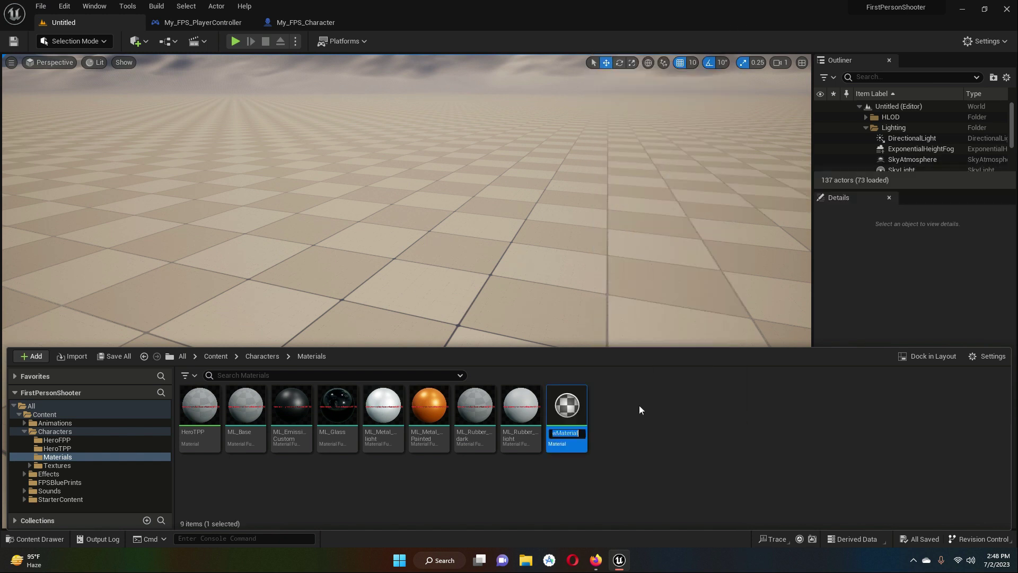
pyautogui.press('Return')
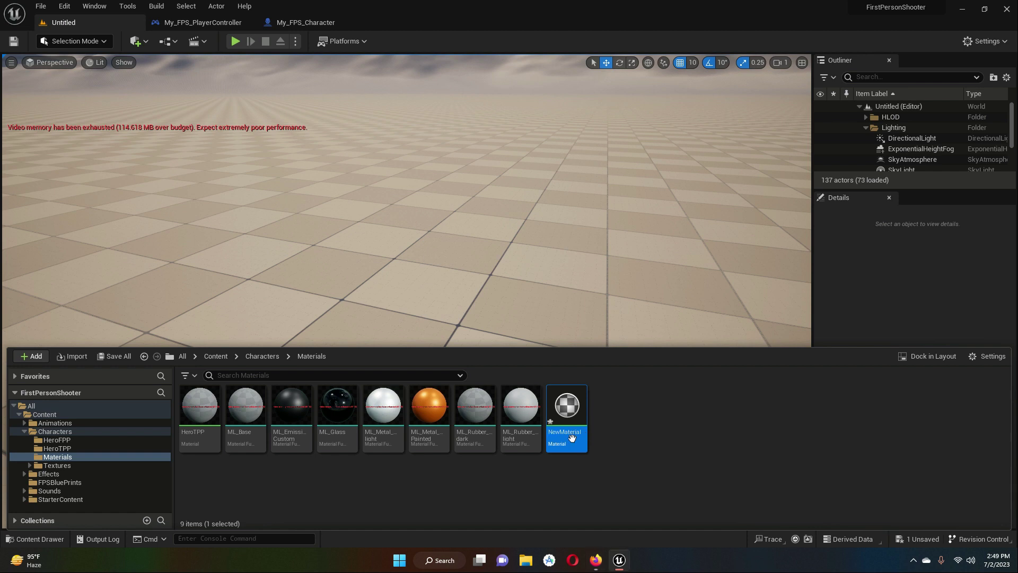
# - Rename the new material Material_FPS_Arm and open it in the material editor
pyautogui.rightClick(571, 410)
pyautogui.click(626, 225)
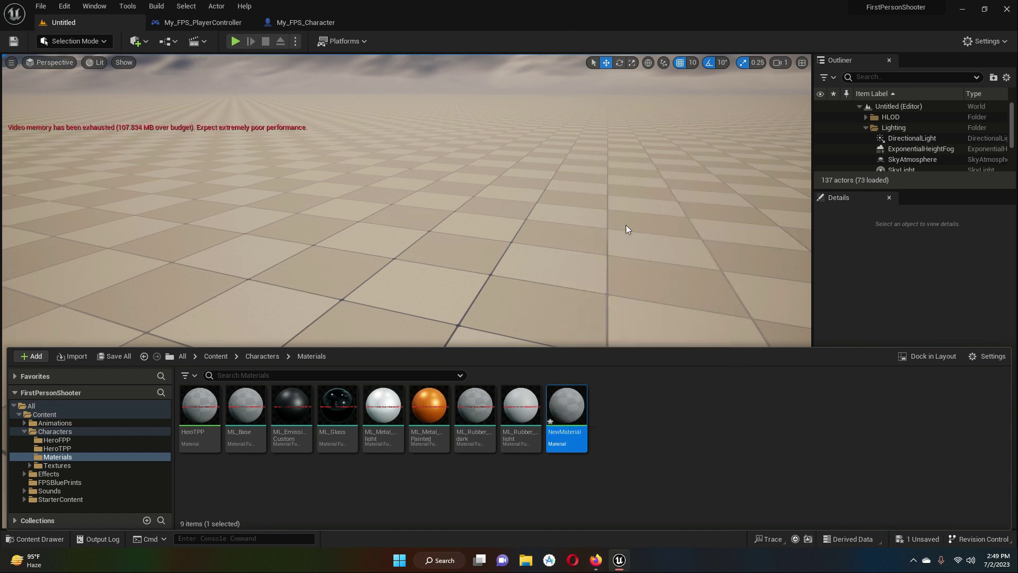
pyautogui.write('Material')
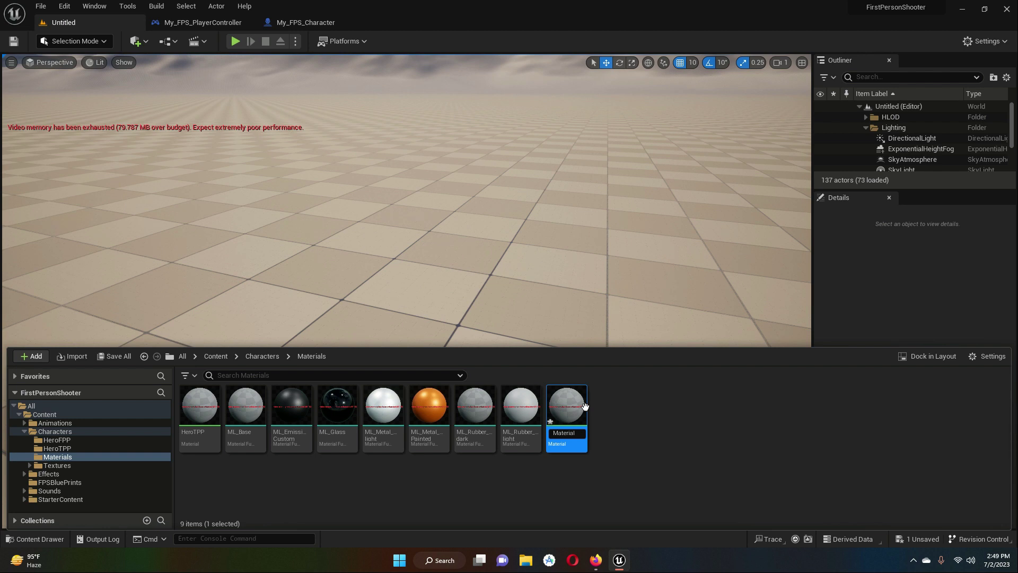
pyautogui.write('_FP')
pyautogui.write('S_AR')
pyautogui.press('BackSpace')
pyautogui.write('rm')
pyautogui.press('Return')
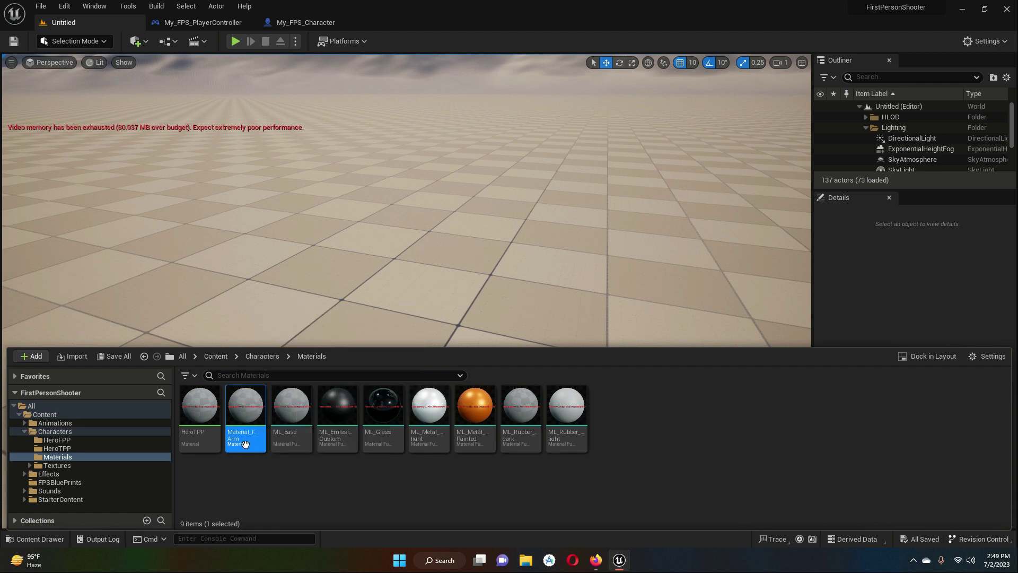
pyautogui.doubleClick(244, 409)
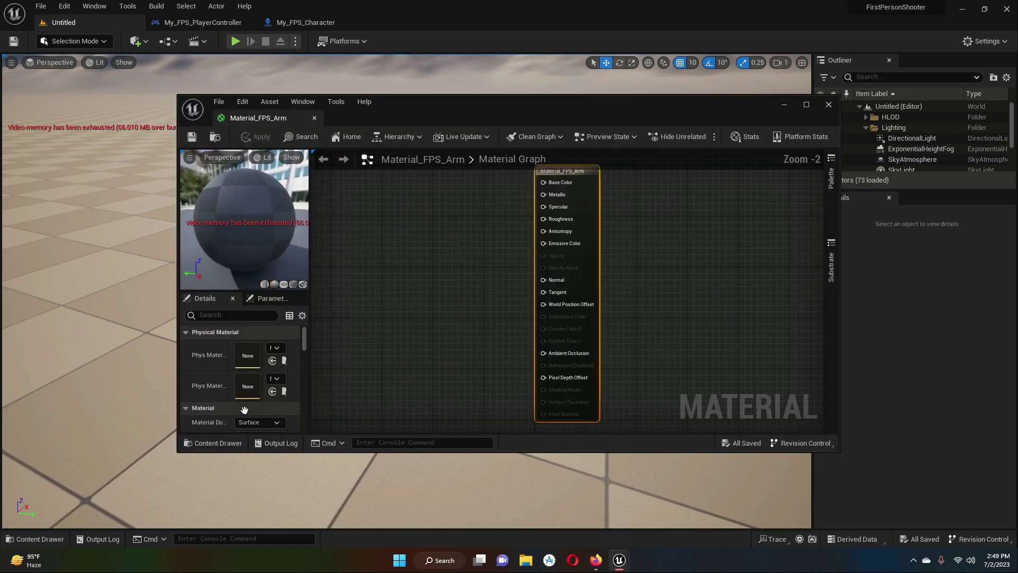
# - Dock the Material_FPS_Arm editor alongside the main editor's open tabs
pyautogui.moveTo(264, 116); pyautogui.dragTo(377, 24)
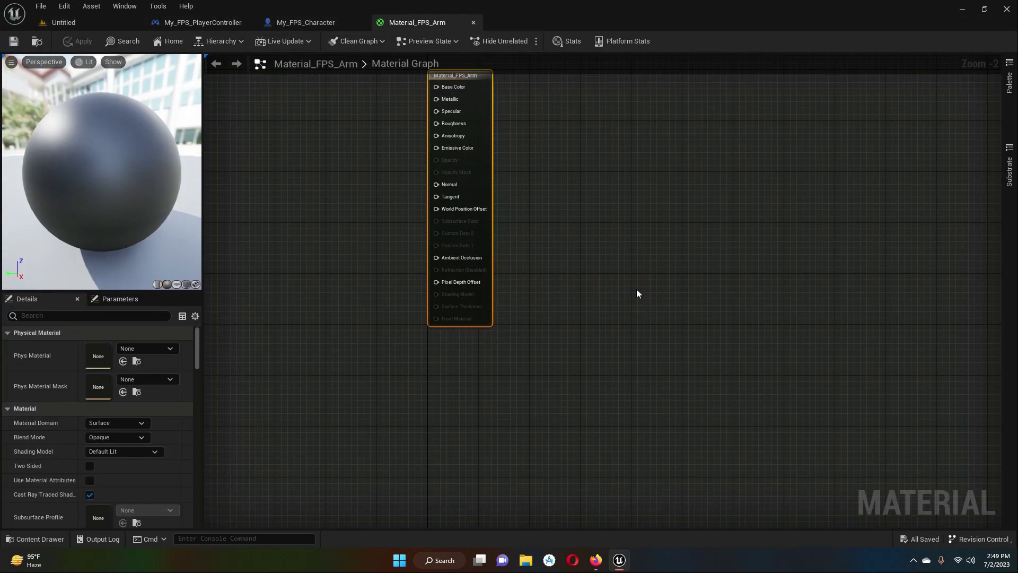
pyautogui.moveTo(577, 274); pyautogui.dragTo(643, 318, button='right')
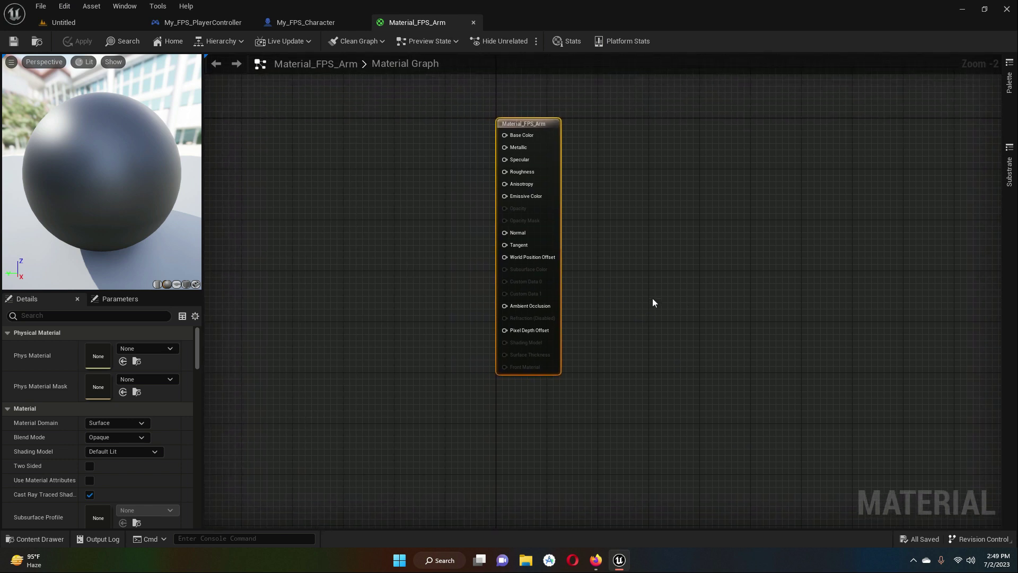
# - Select the Chr_FPS_M texture in the Characters/Textures folder
pyautogui.click(58, 19)
pyautogui.click(42, 539)
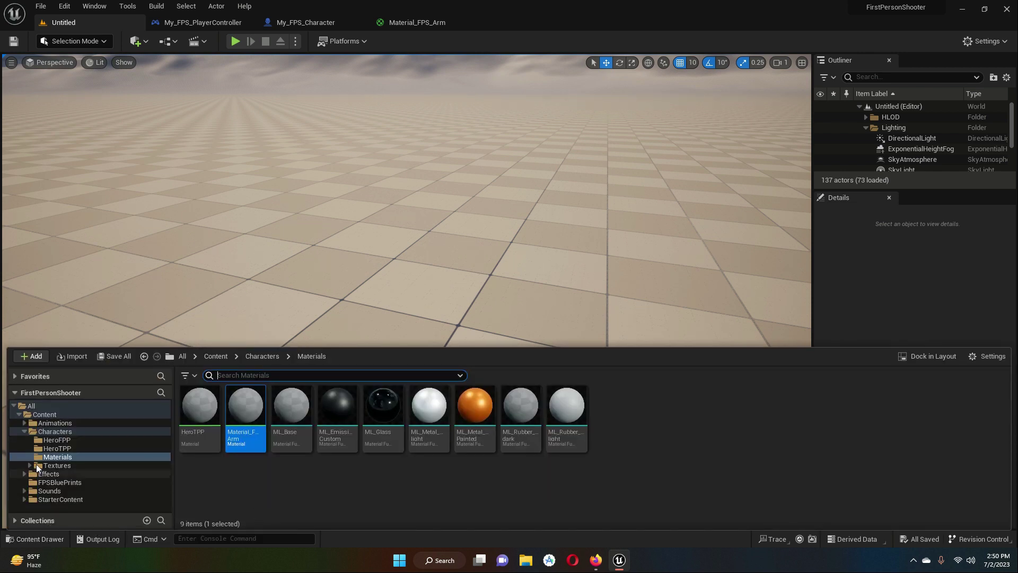
pyautogui.click(50, 466)
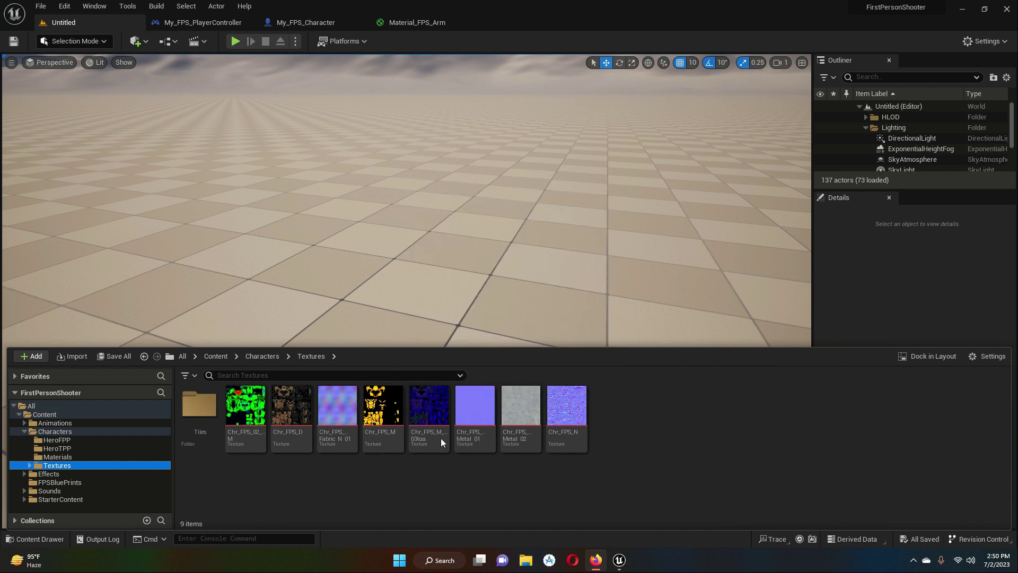
pyautogui.moveTo(378, 422)
pyautogui.click(379, 402)
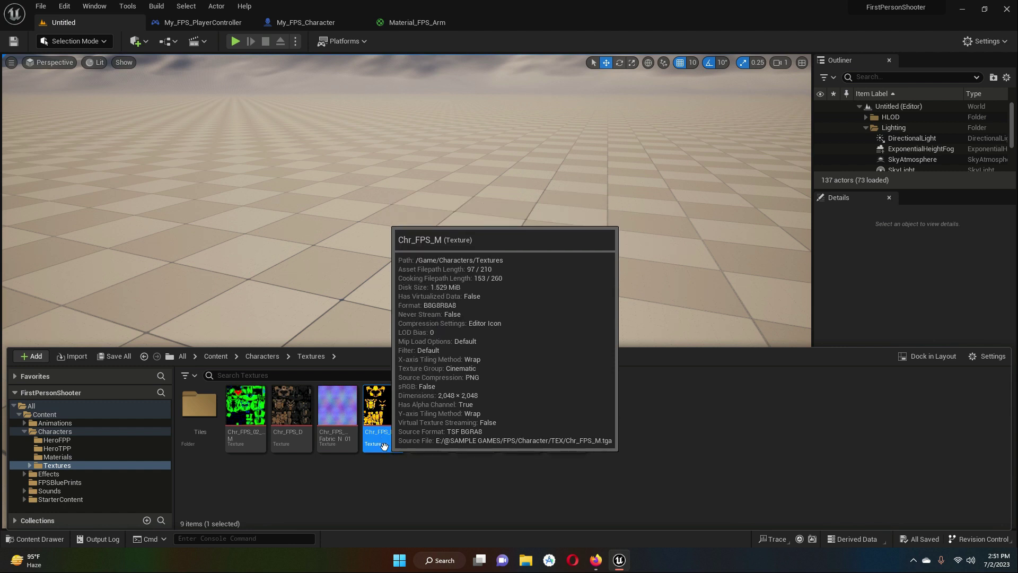
# - Add a TextureSample node using Chr_FPS_M beside the main node in the Material_FPS_Arm graph
pyautogui.click(414, 24)
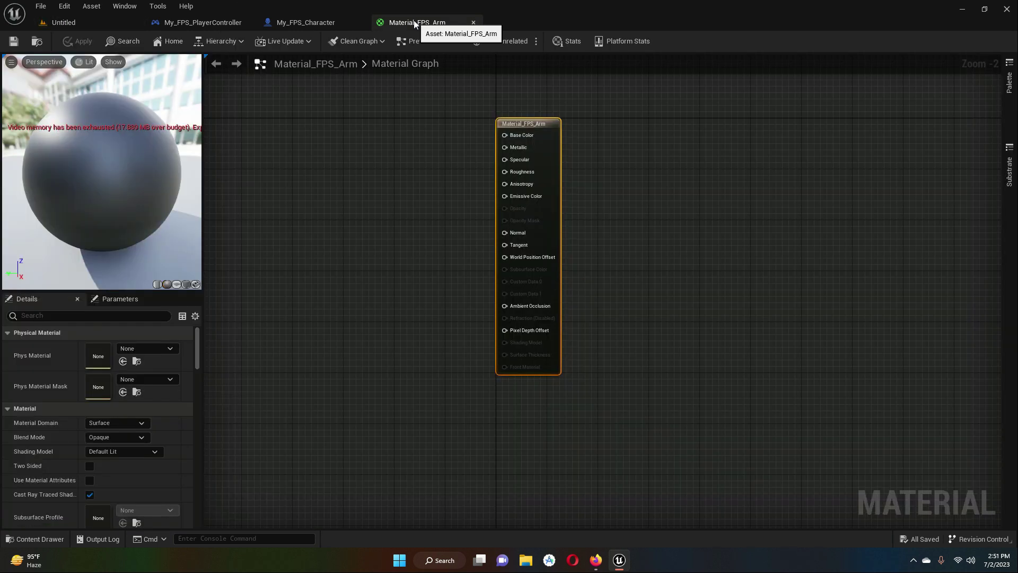
pyautogui.moveTo(281, 220); pyautogui.dragTo(361, 232)
pyautogui.moveTo(305, 188); pyautogui.dragTo(404, 237, button='right')
pyautogui.rightClick(297, 215)
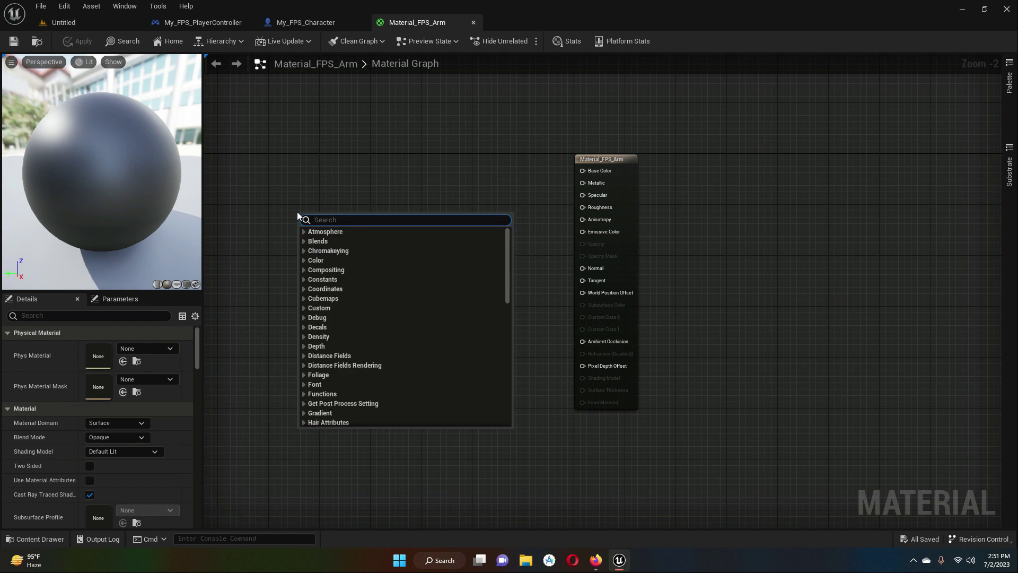
pyautogui.write('texture')
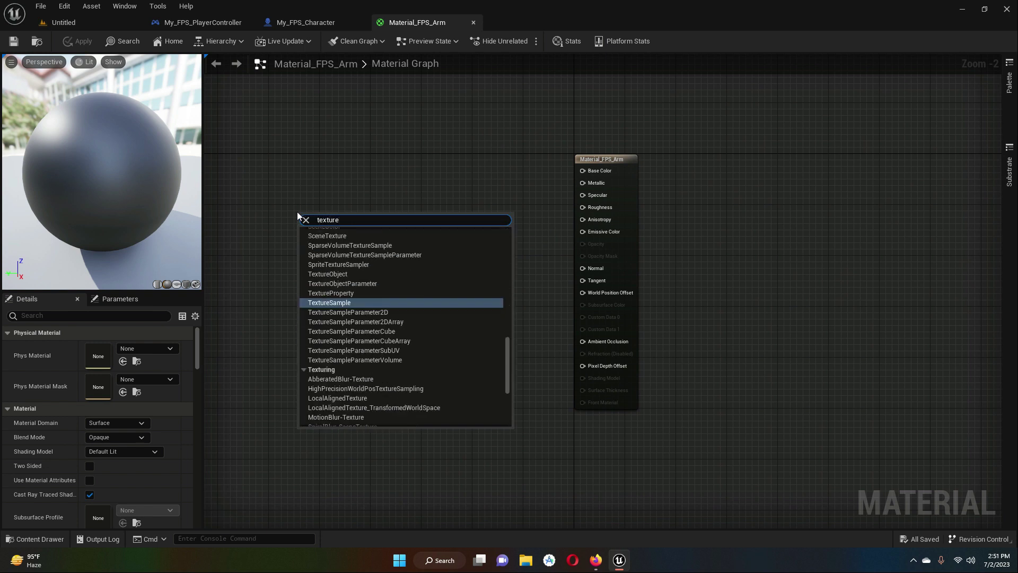
pyautogui.click(321, 302)
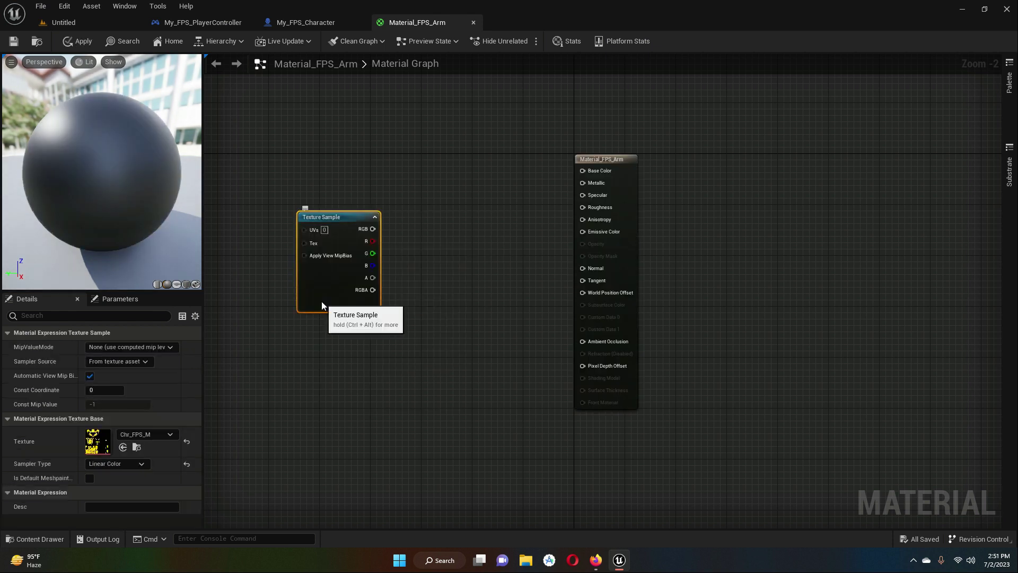
# - Compare the selected Chr_FPS_M texture in Characters/Textures with the new Texture Sample node
pyautogui.click(76, 25)
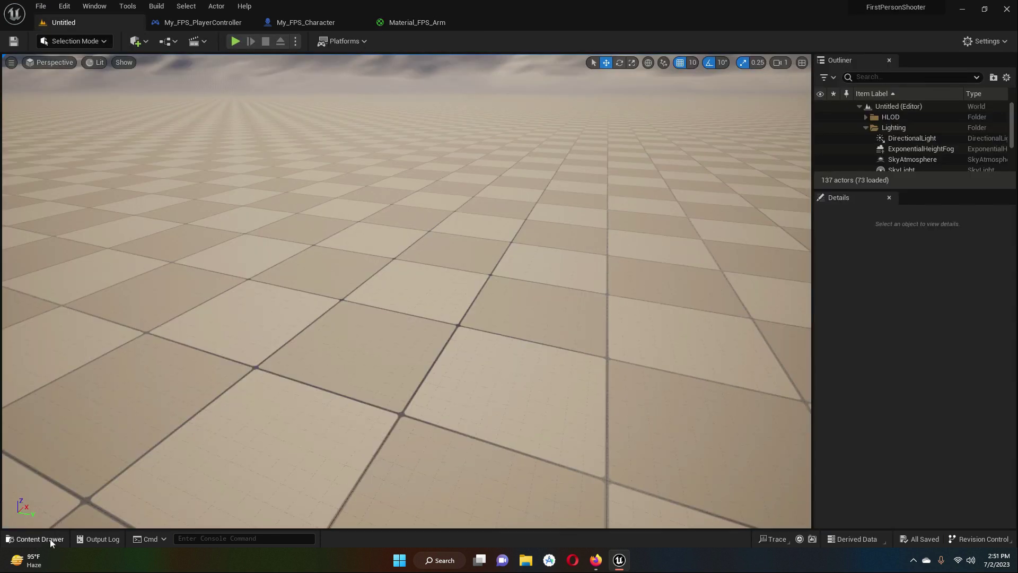
pyautogui.click(50, 539)
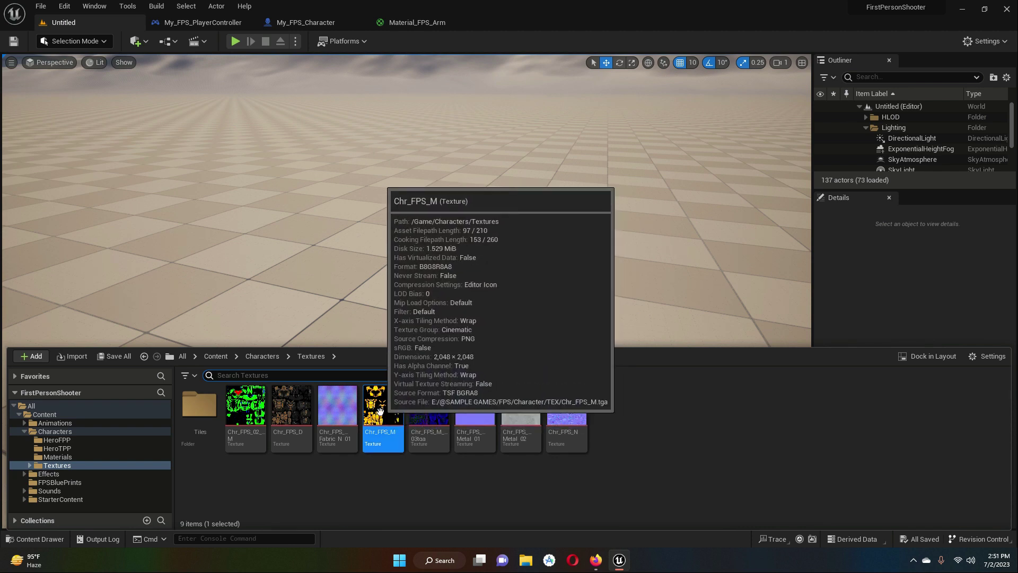
pyautogui.click(416, 22)
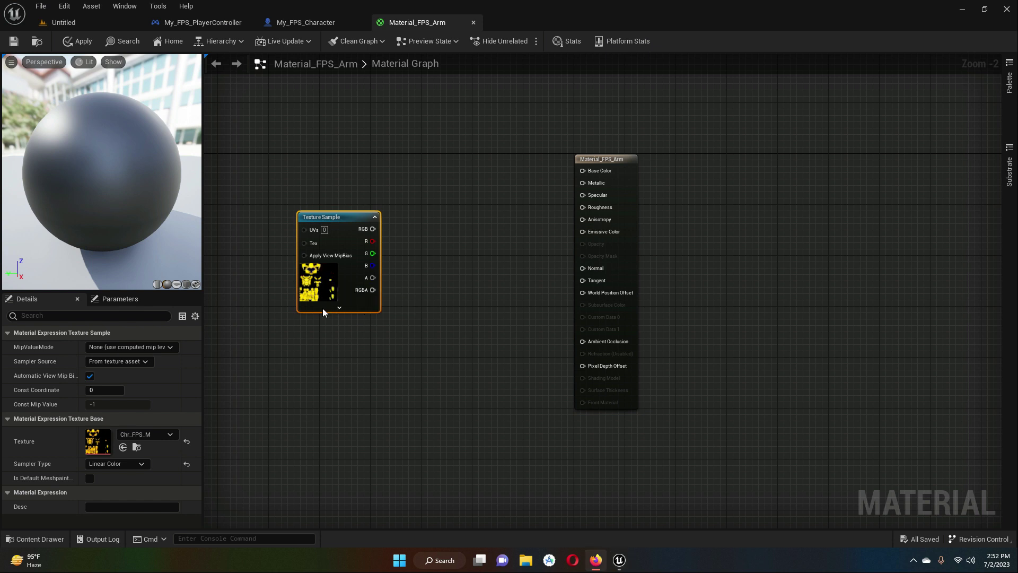
pyautogui.click(88, 20)
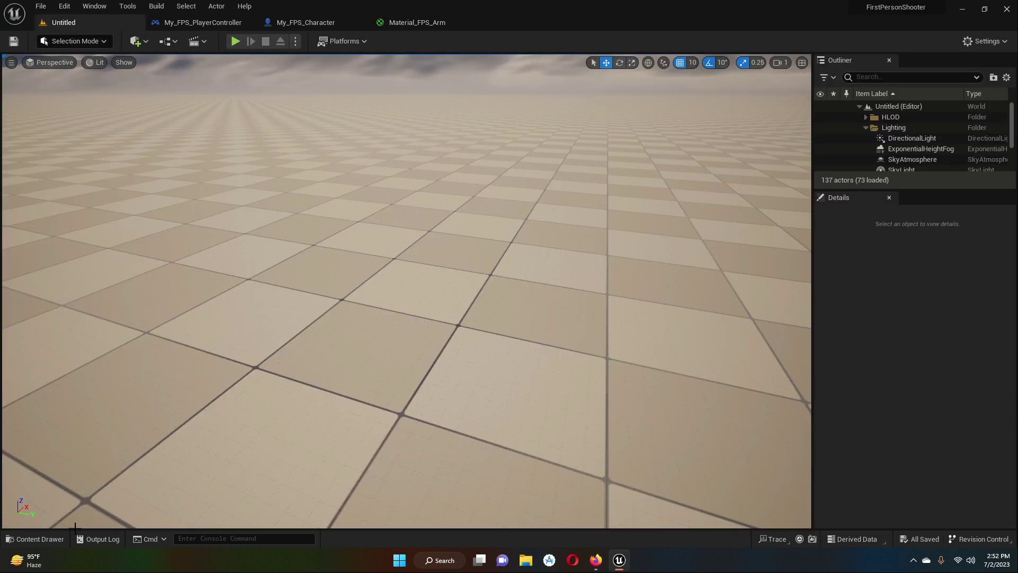
pyautogui.click(52, 540)
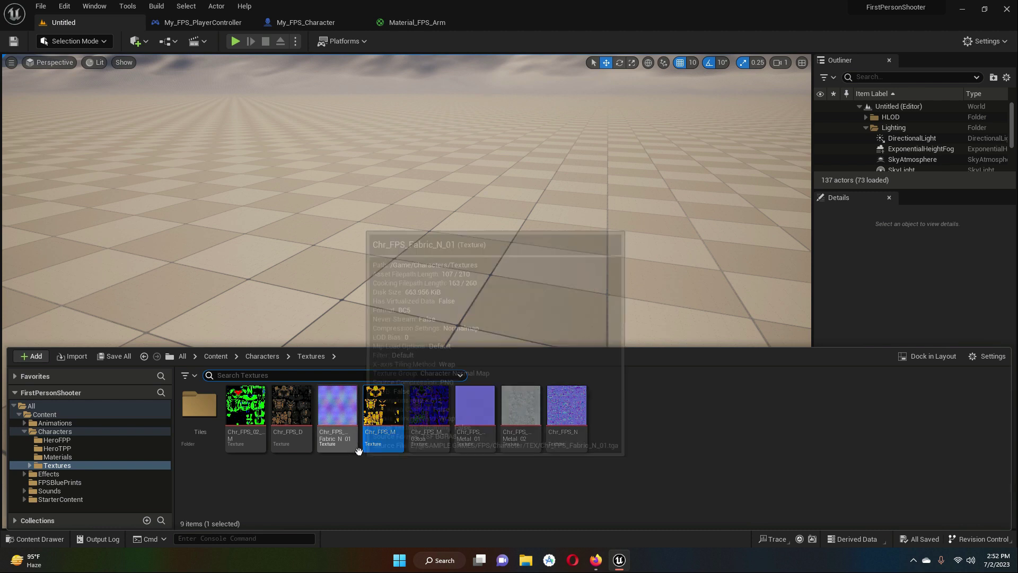
pyautogui.click(419, 23)
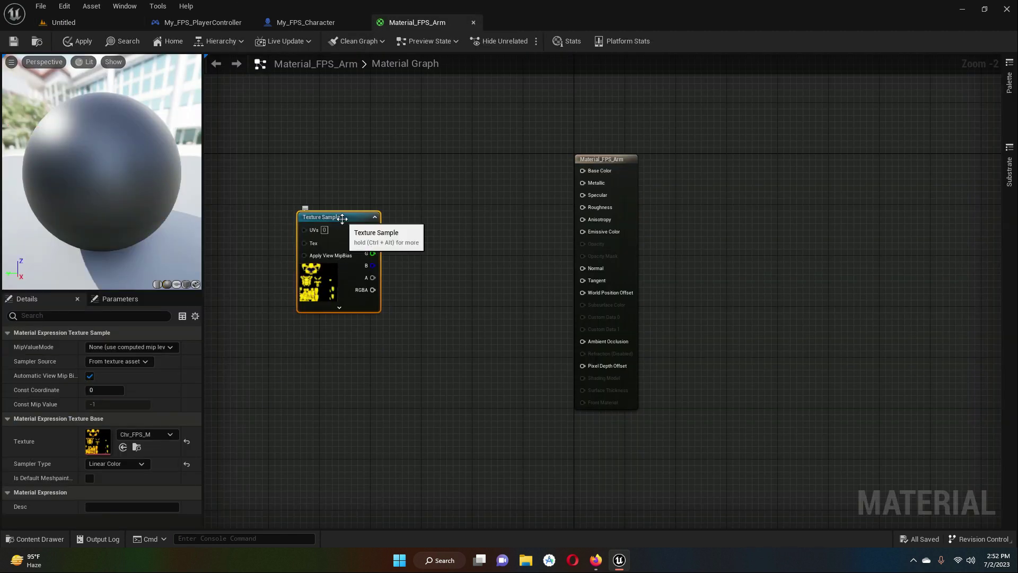
# - Keep Chr_FPS_M as the Texture Sample's texture and connect its RGB output to the material's Base Color
pyautogui.click(155, 433)
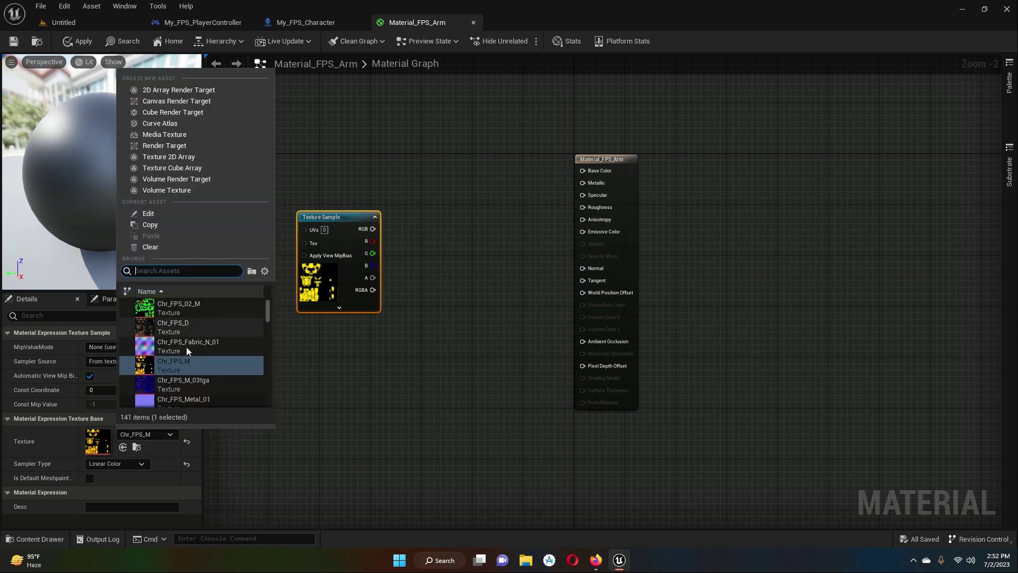
pyautogui.scroll(-2, 213, 337)
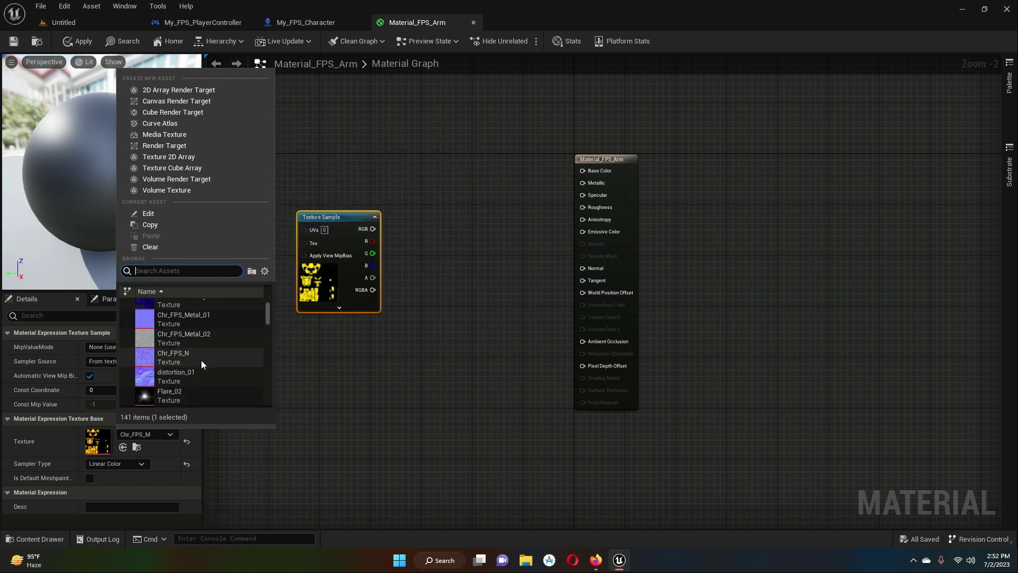
pyautogui.scroll(2, 183, 355)
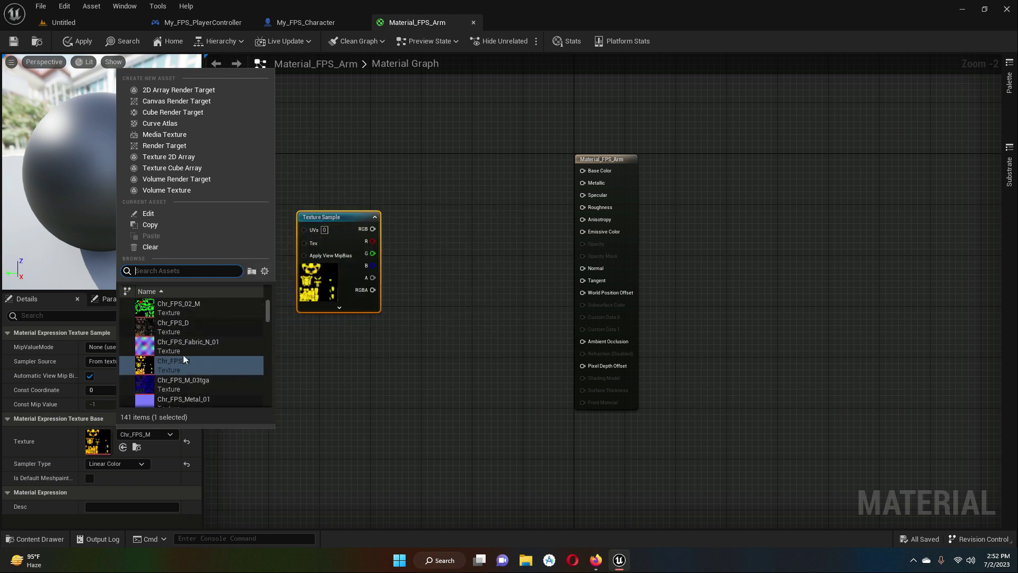
pyautogui.moveTo(215, 380)
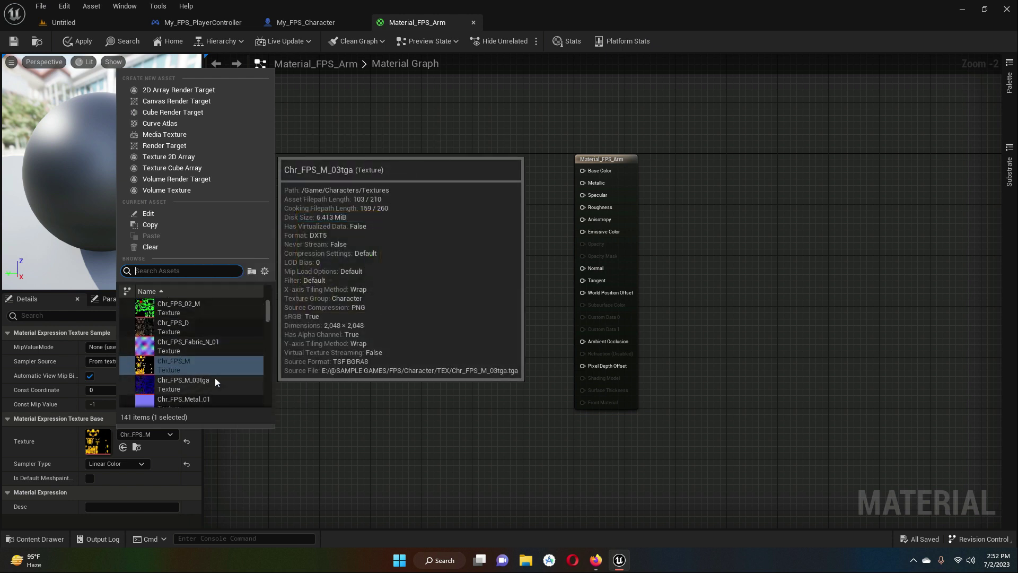
pyautogui.click(364, 399)
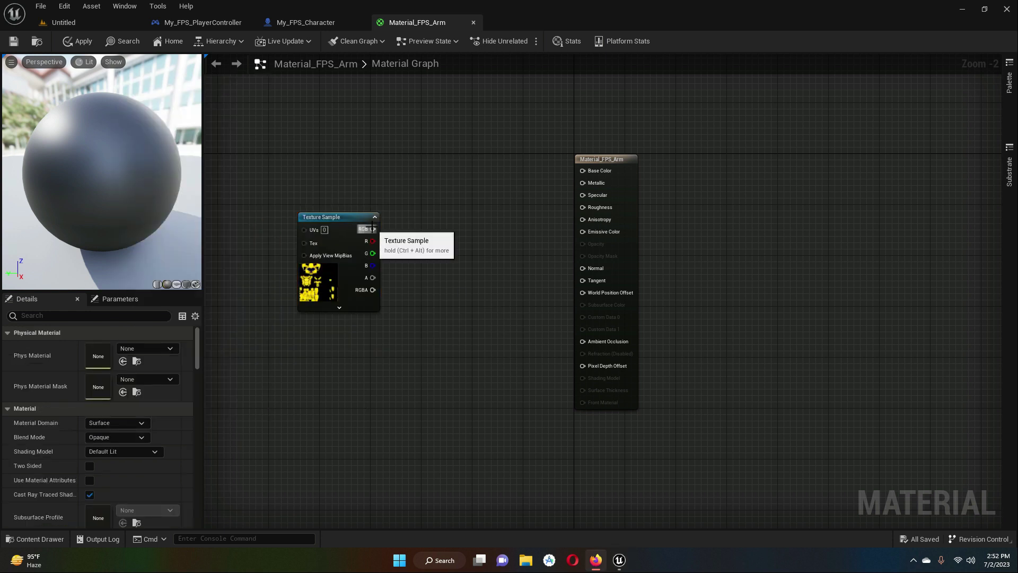
pyautogui.moveTo(373, 228); pyautogui.dragTo(585, 171)
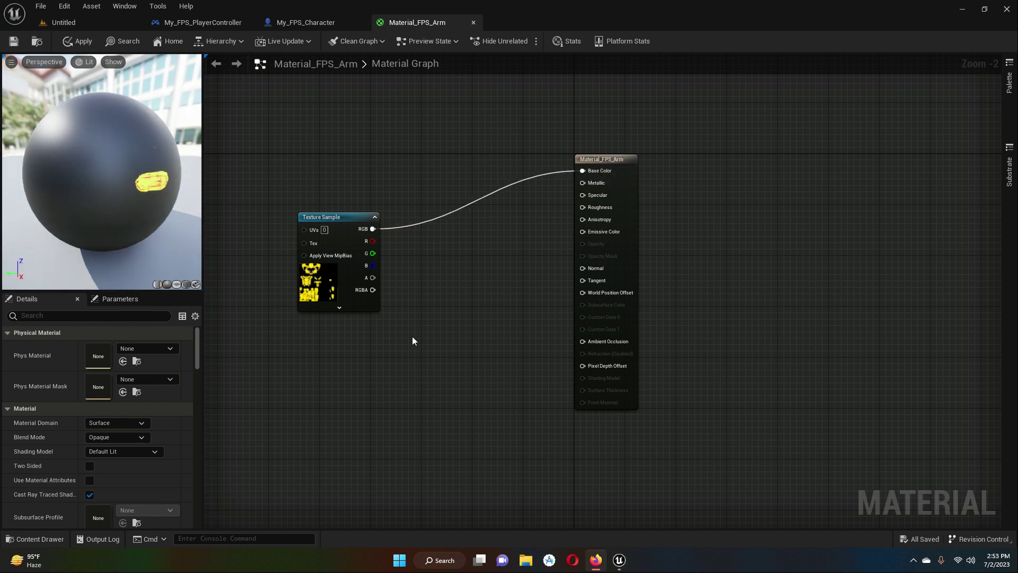
# - Select Chr_FPS_D in Characters/Textures and add a second TextureSample node using it below the first one
pyautogui.click(77, 22)
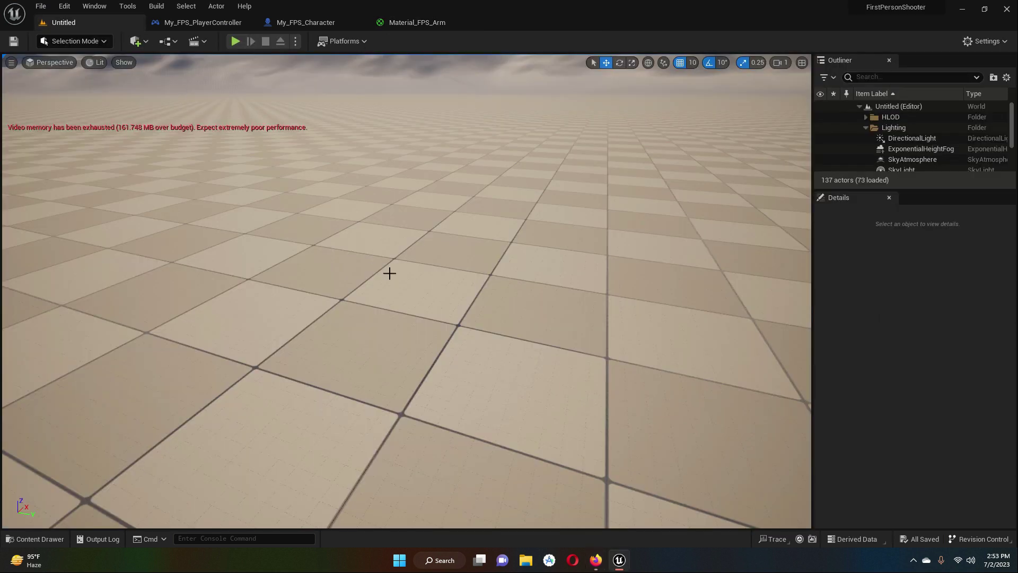
pyautogui.click(52, 537)
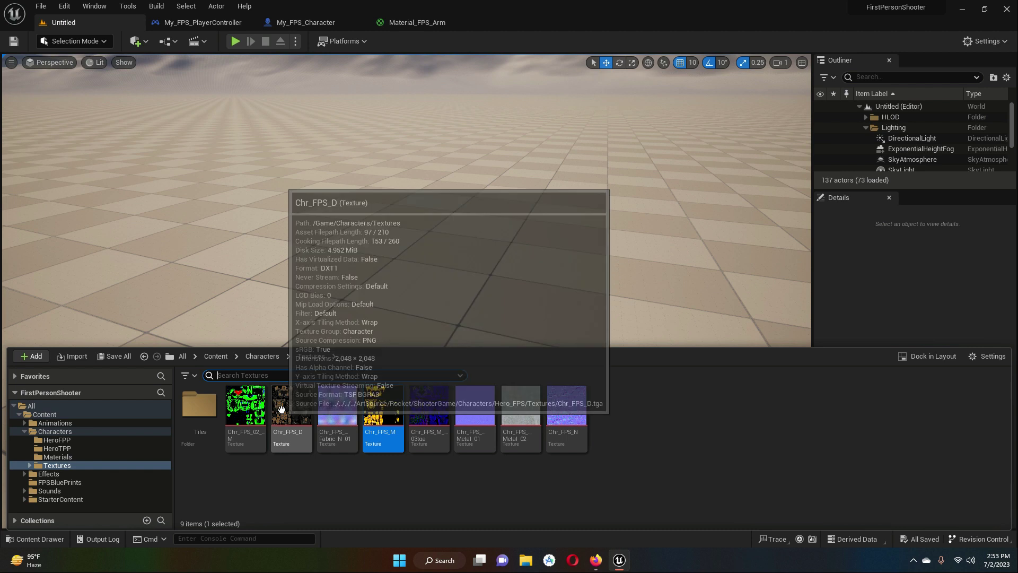
pyautogui.click(285, 410)
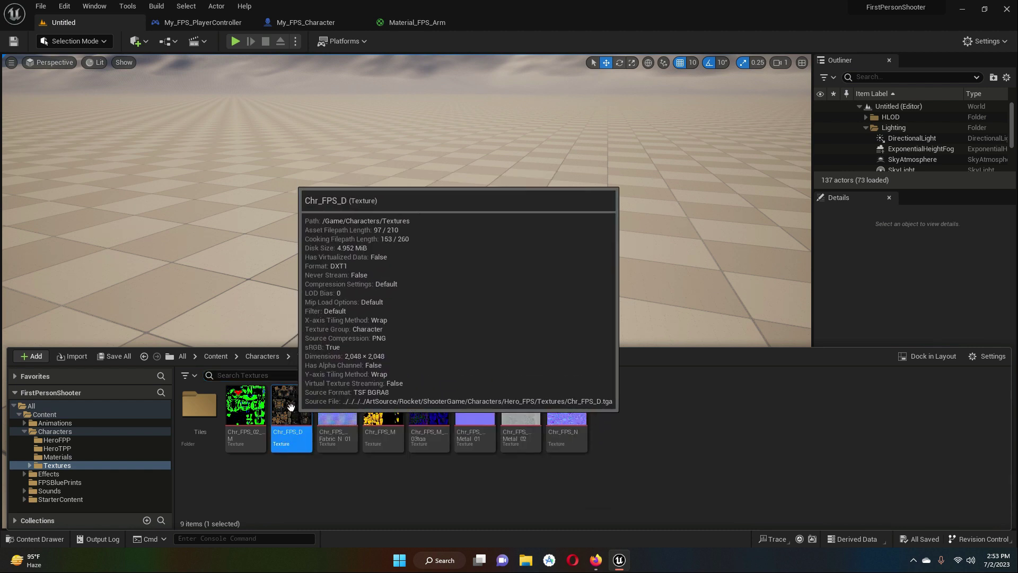
pyautogui.click(417, 20)
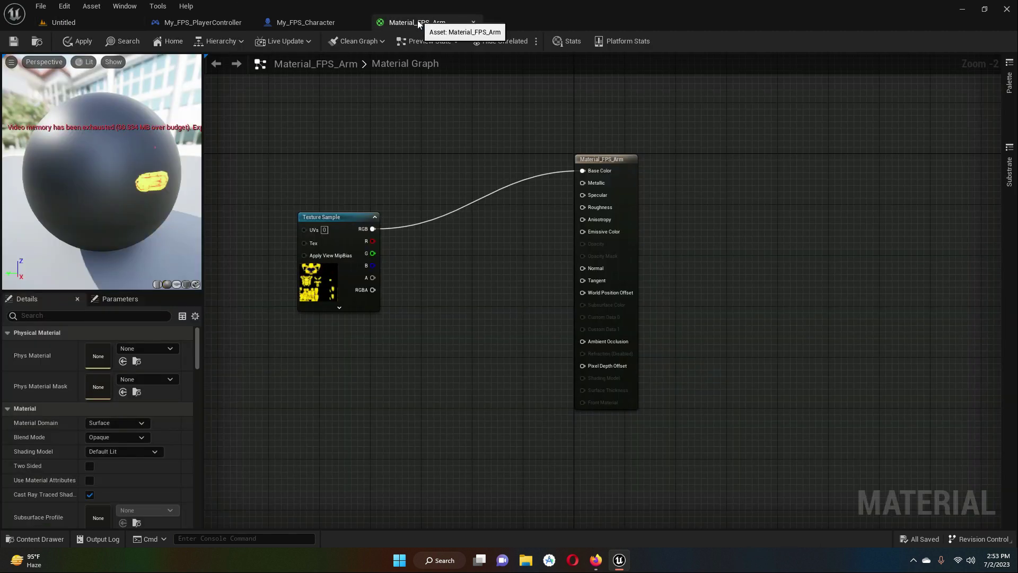
pyautogui.rightClick(335, 400)
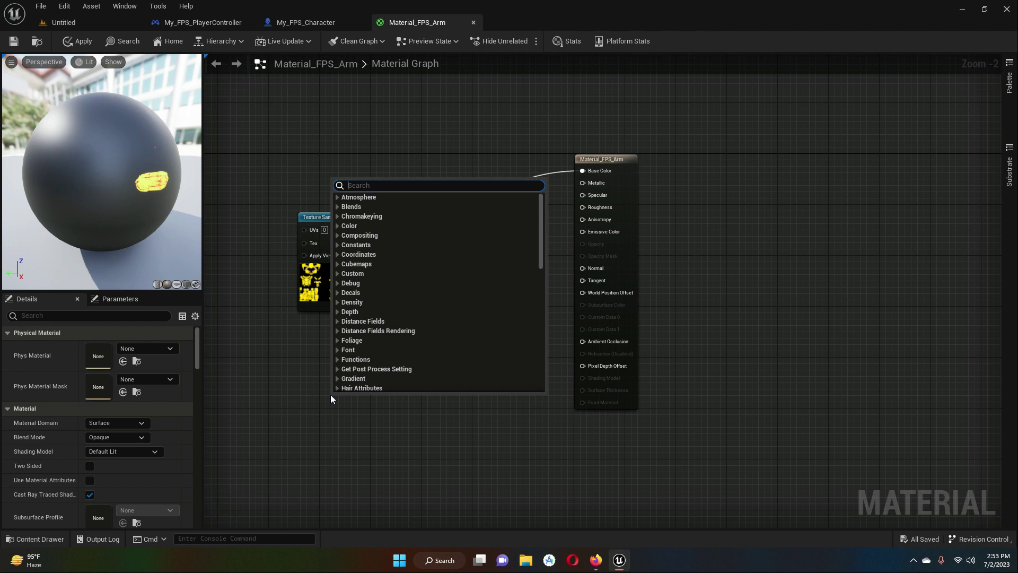
pyautogui.rightClick(325, 427)
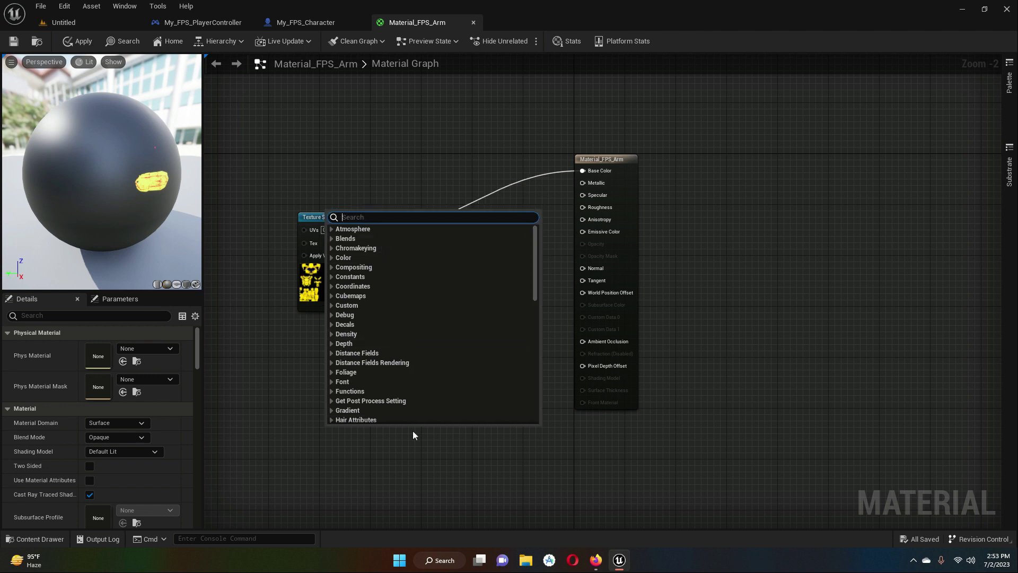
pyautogui.write('textu')
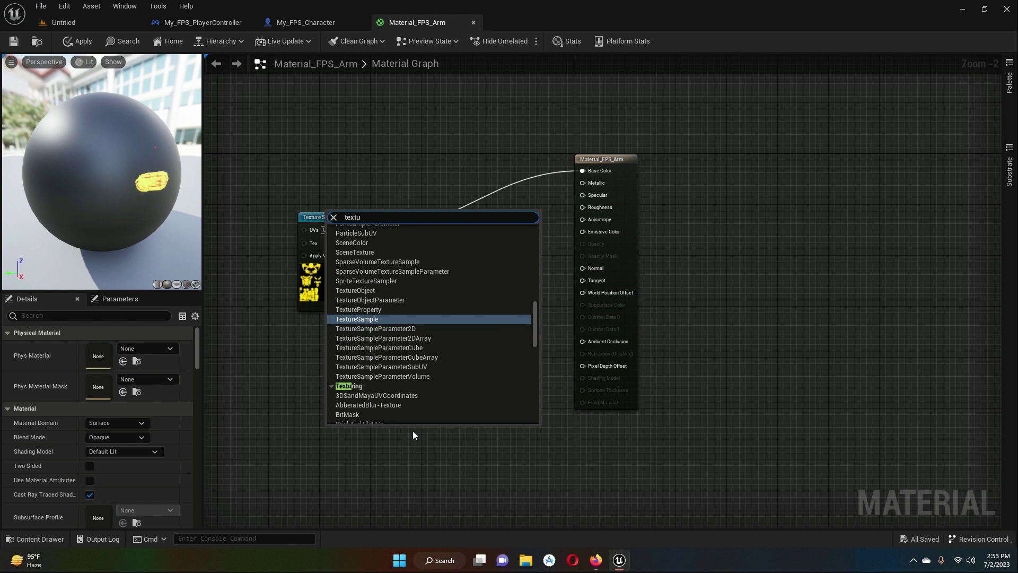
pyautogui.click(382, 319)
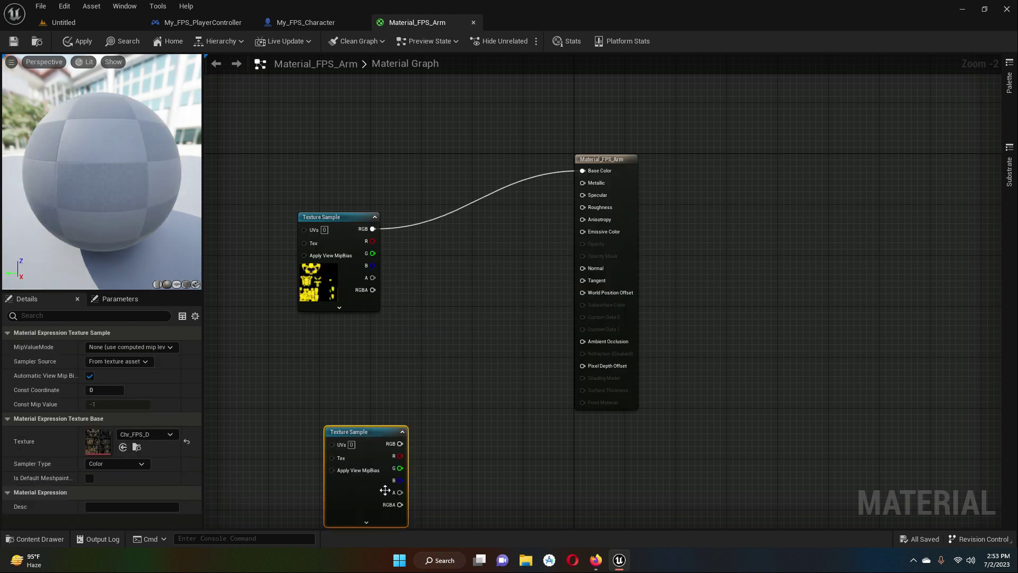
pyautogui.moveTo(334, 432); pyautogui.dragTo(329, 383)
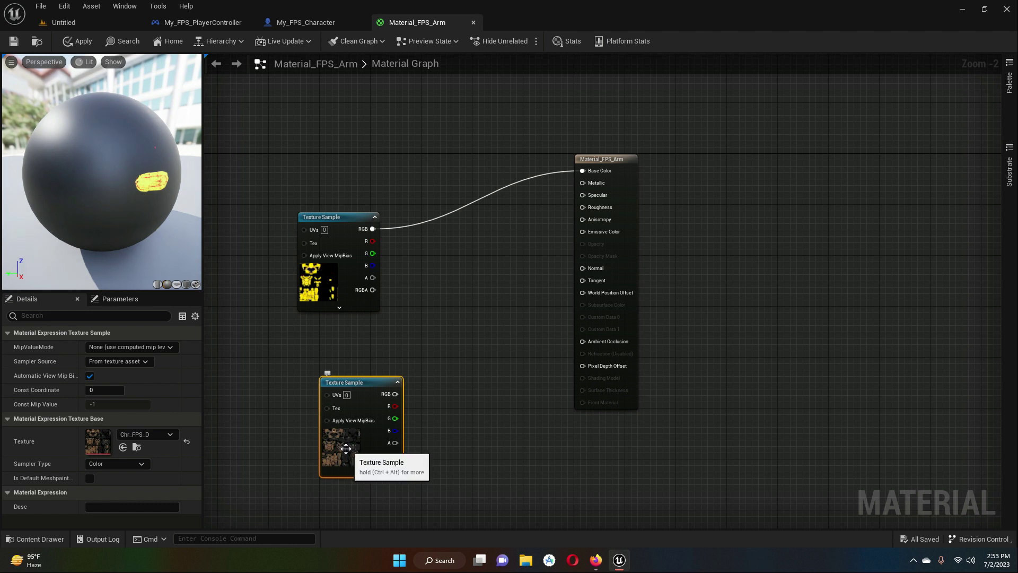
# - Keep Chr_FPS_D as the second Texture Sample's texture and connect its RGB output to the material's Normal input
pyautogui.click(58, 21)
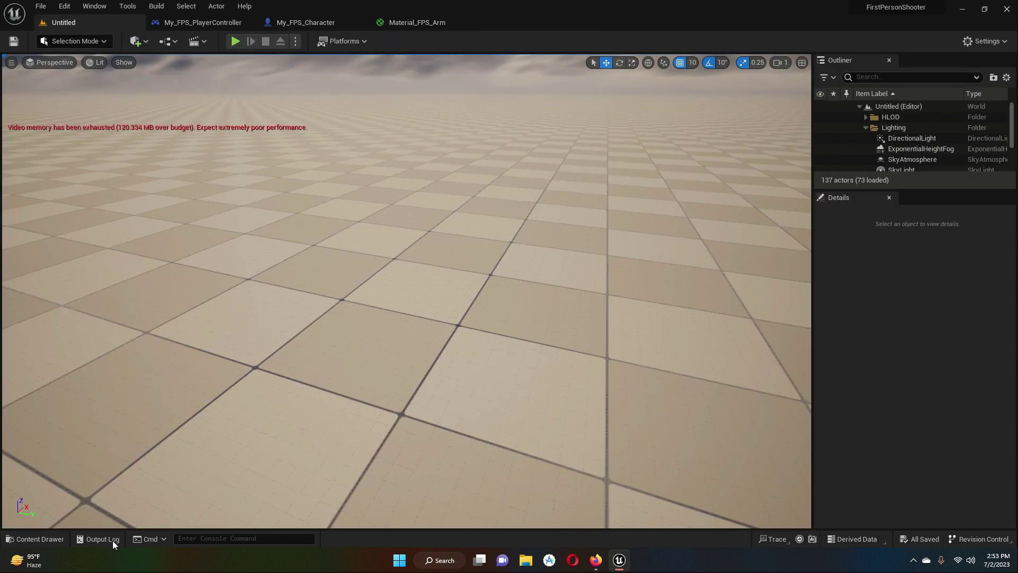
pyautogui.click(35, 539)
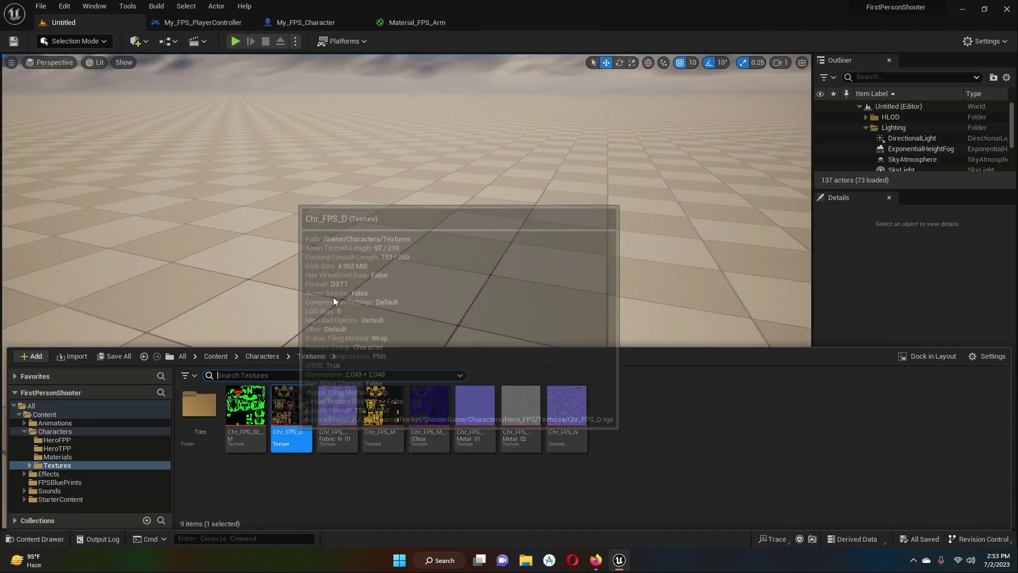
pyautogui.click(415, 20)
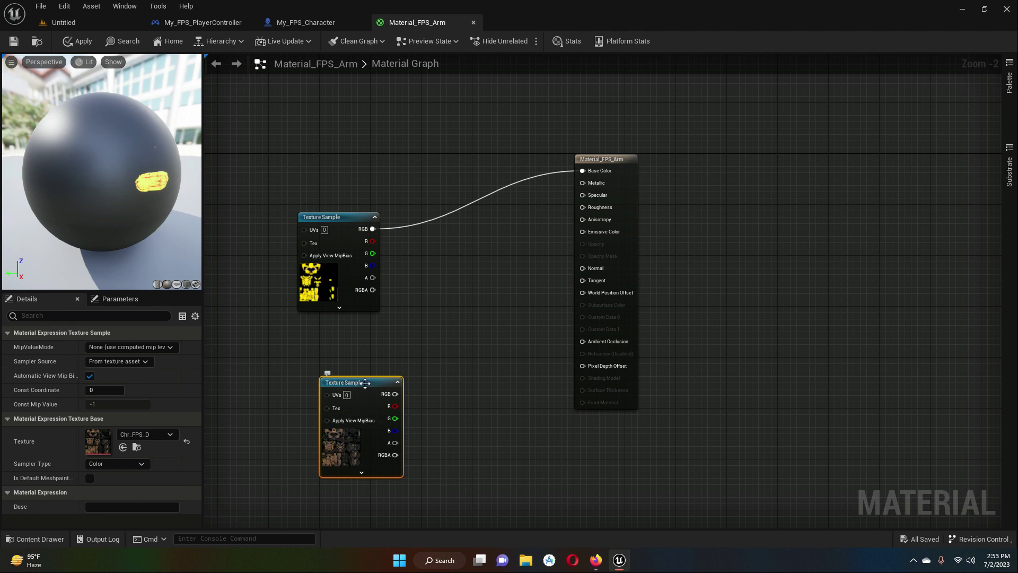
pyautogui.click(156, 434)
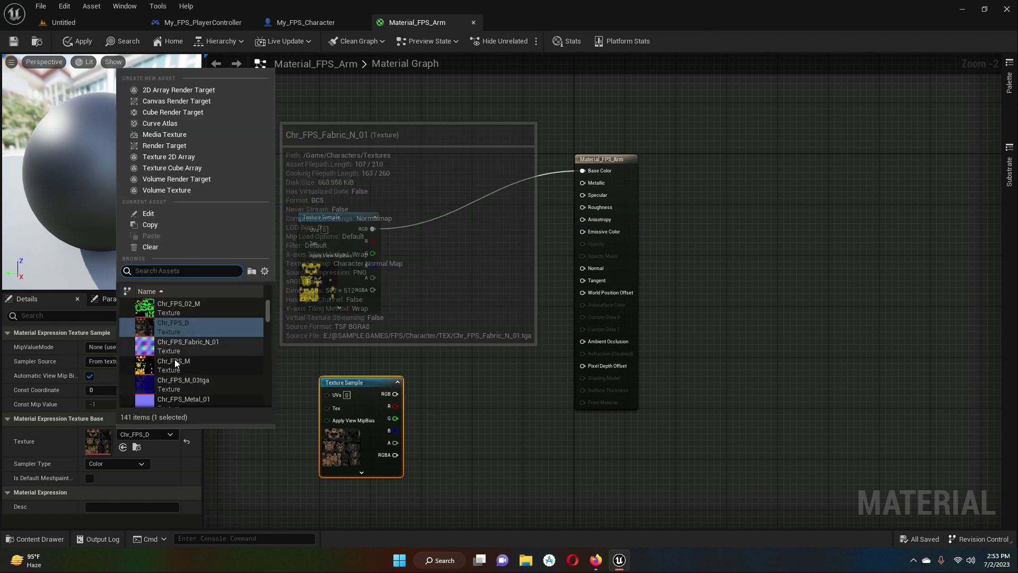
pyautogui.scroll(-3, 174, 365)
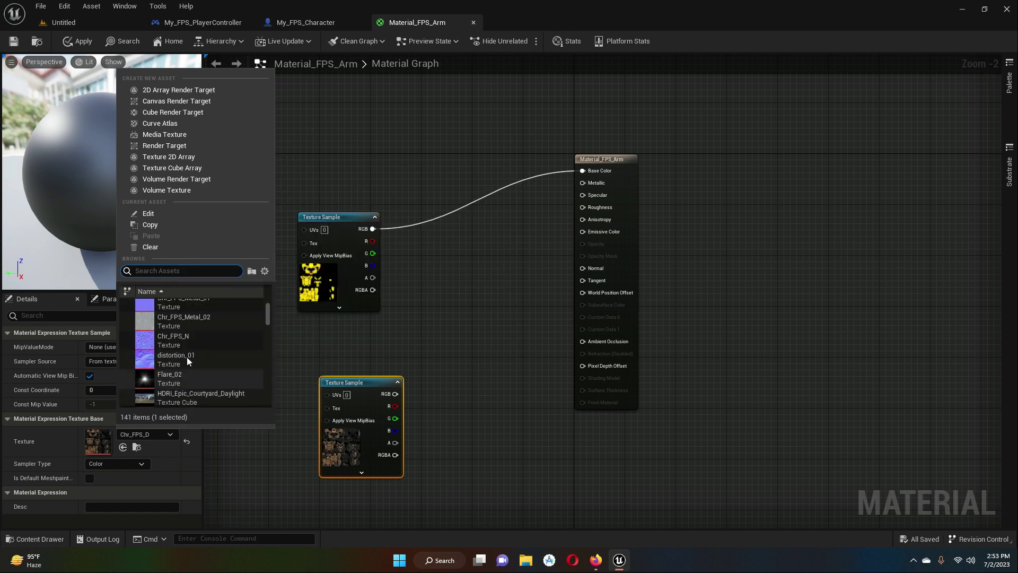
pyautogui.click(492, 432)
pyautogui.click(492, 432)
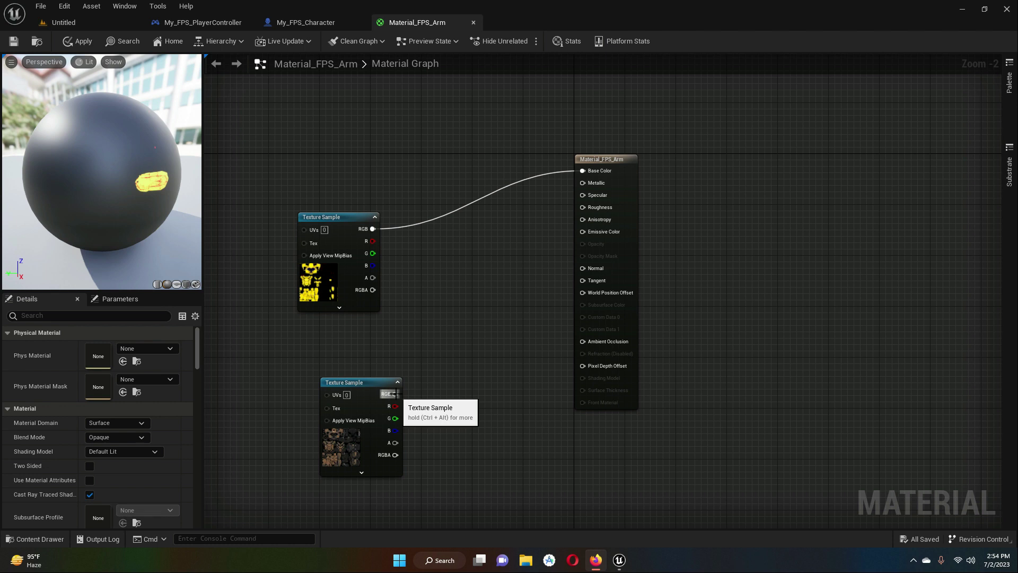
pyautogui.moveTo(395, 394); pyautogui.dragTo(581, 268)
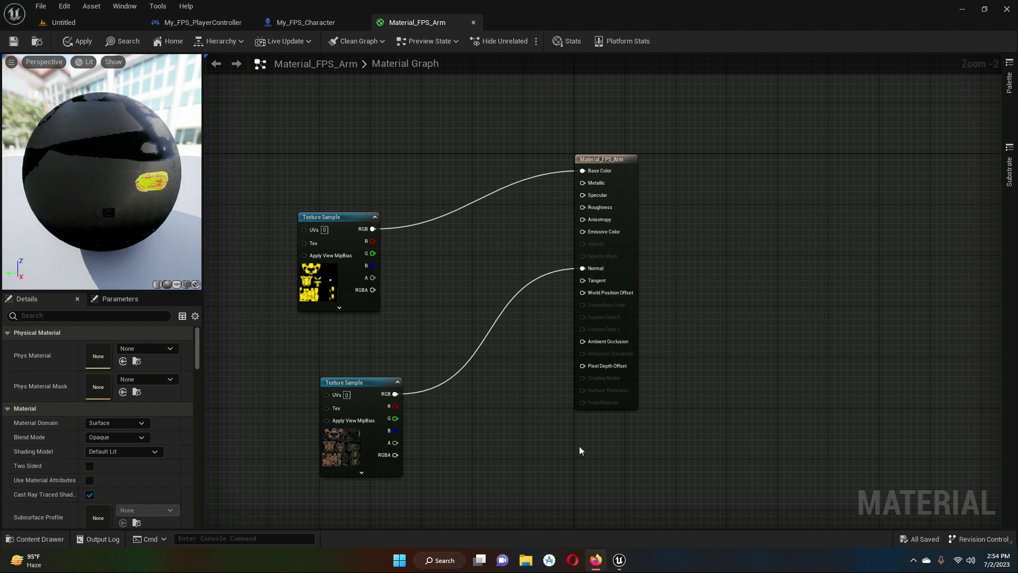
# - Select Chr_FPS_N in Characters/Textures and move both Texture Sample nodes in Material_FPS_Arm upward to free space below them
pyautogui.click(71, 24)
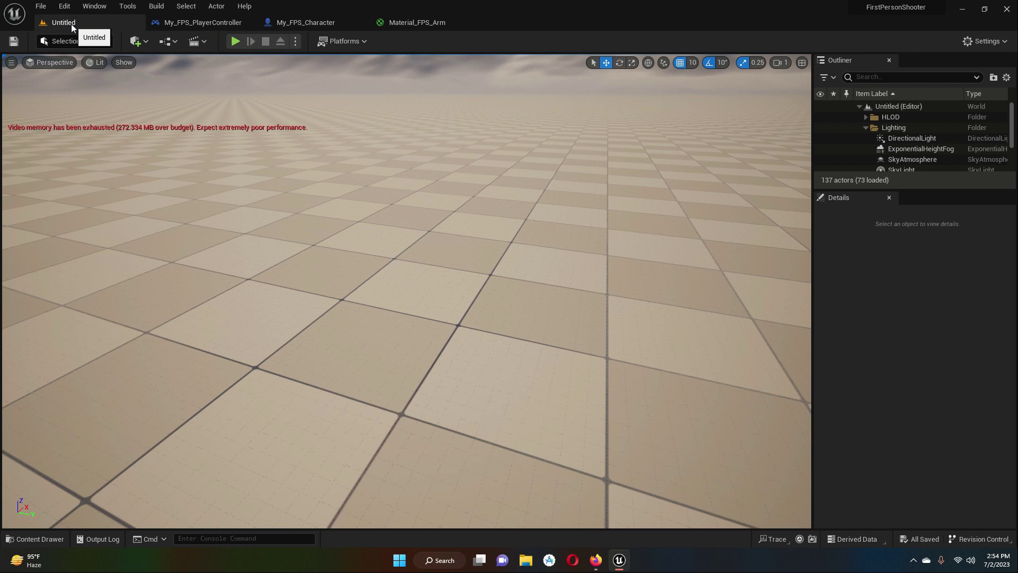
pyautogui.click(39, 539)
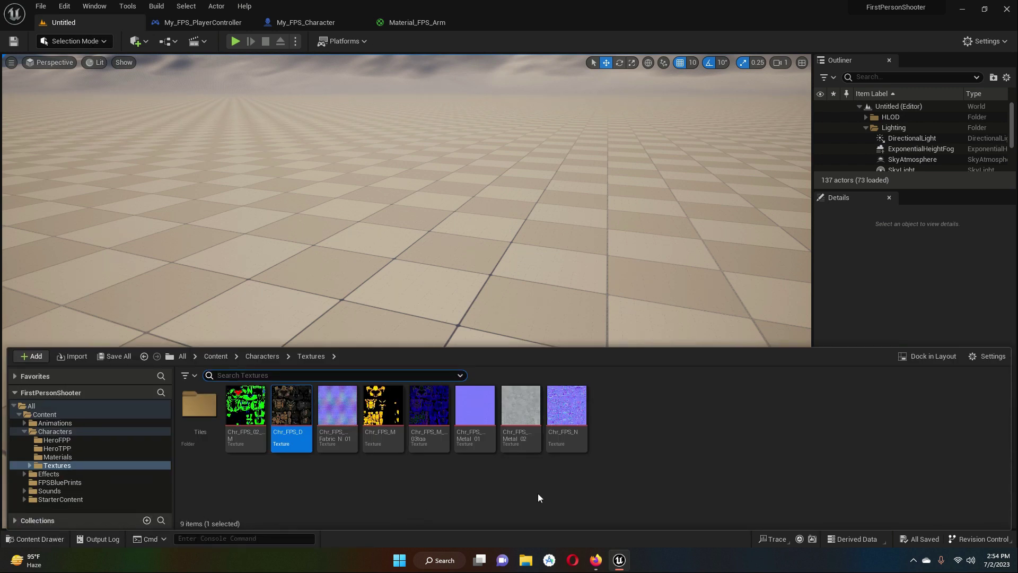
pyautogui.click(566, 420)
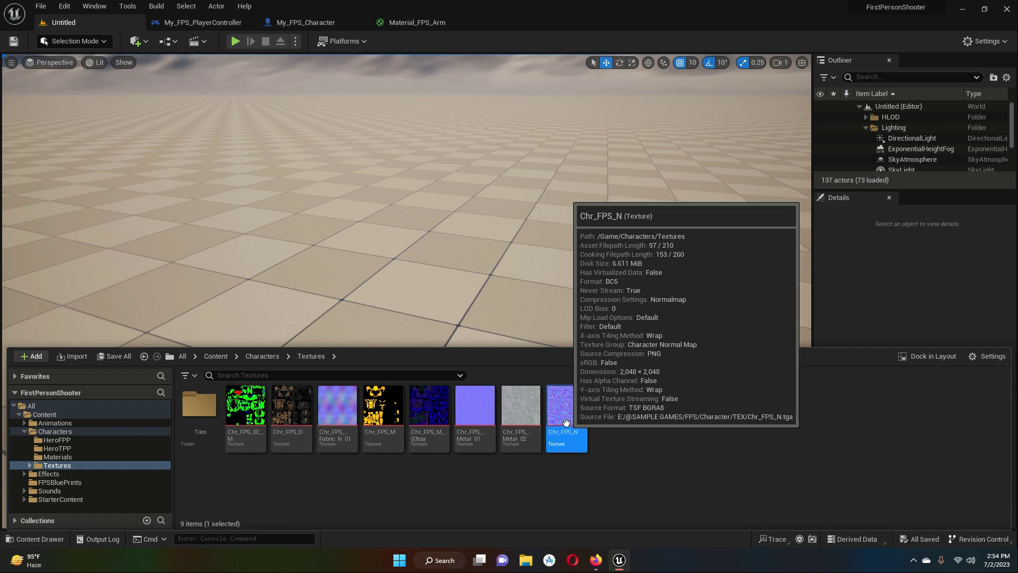
pyautogui.click(416, 24)
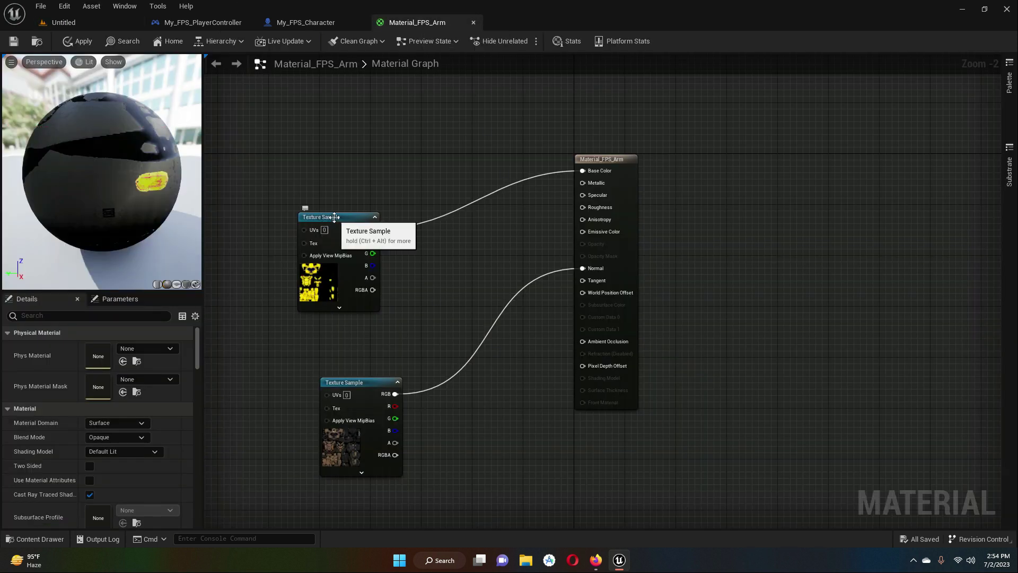
pyautogui.moveTo(329, 217); pyautogui.dragTo(306, 97)
pyautogui.moveTo(354, 397); pyautogui.dragTo(315, 238)
# - Add a third TextureSample node using Chr_FPS_N below the others and connect its RGB output to the material's Metallic input
pyautogui.click(320, 416)
pyautogui.rightClick(285, 389)
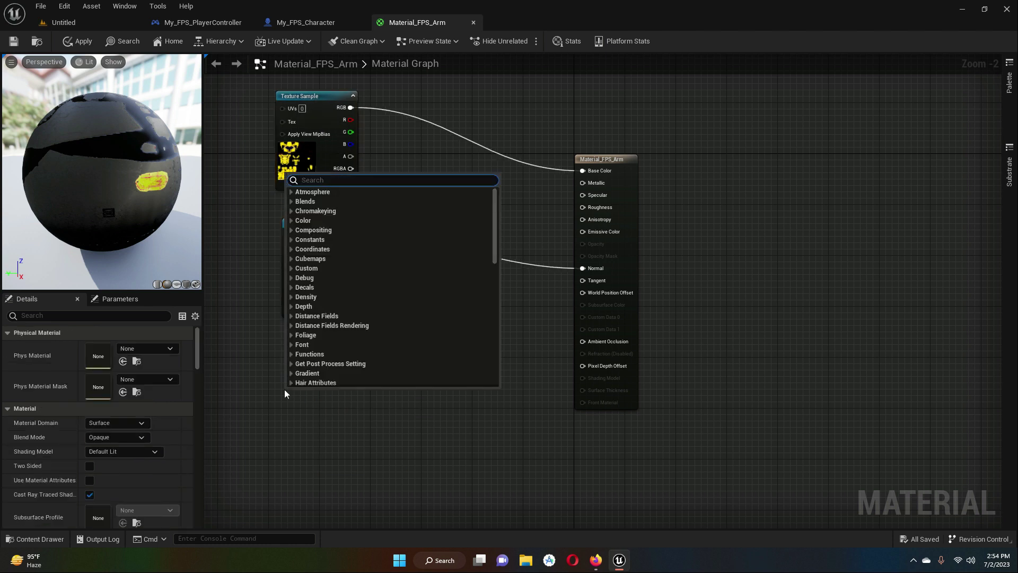
pyautogui.write('text')
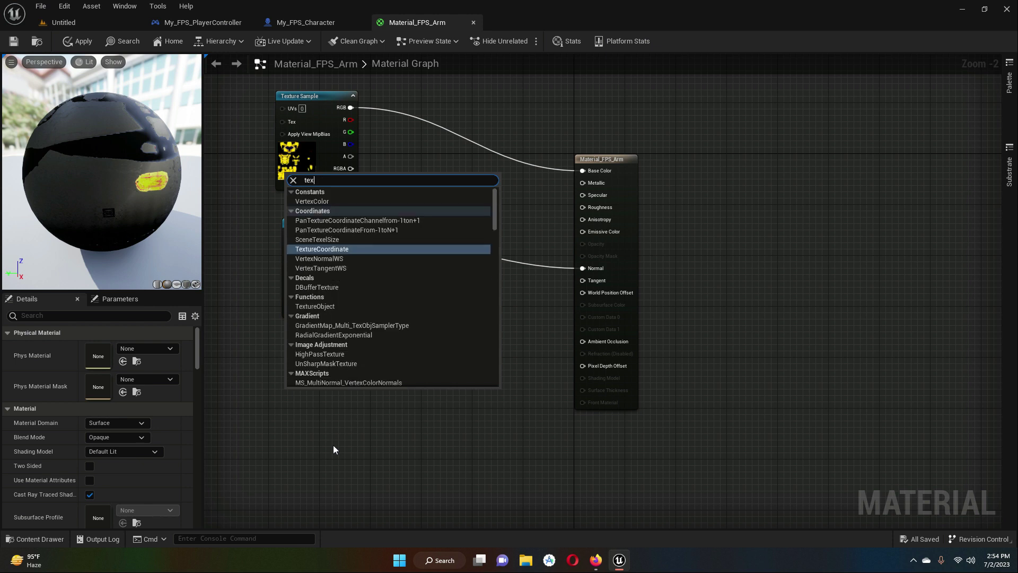
pyautogui.press('Return')
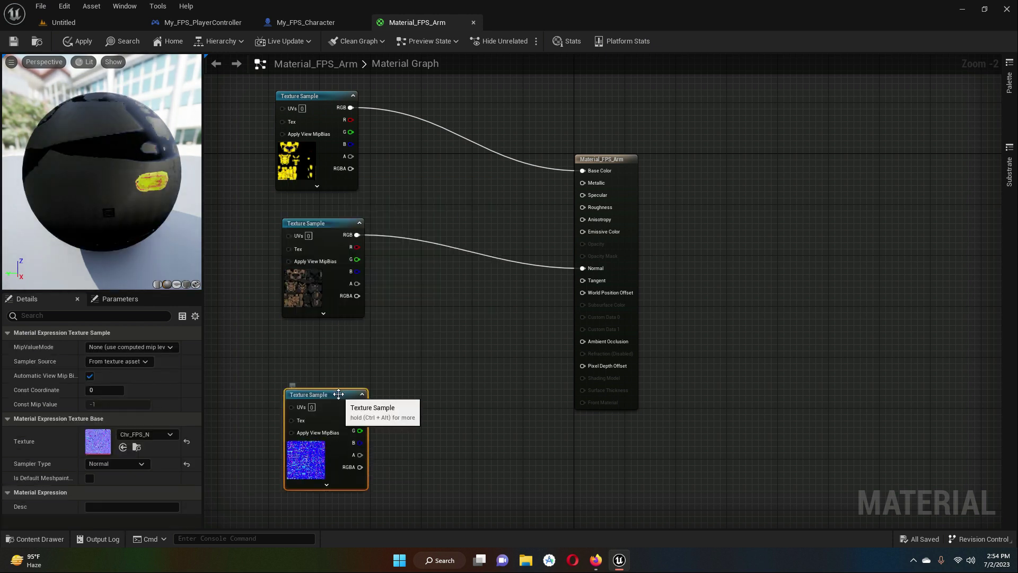
pyautogui.moveTo(321, 438); pyautogui.dragTo(324, 432)
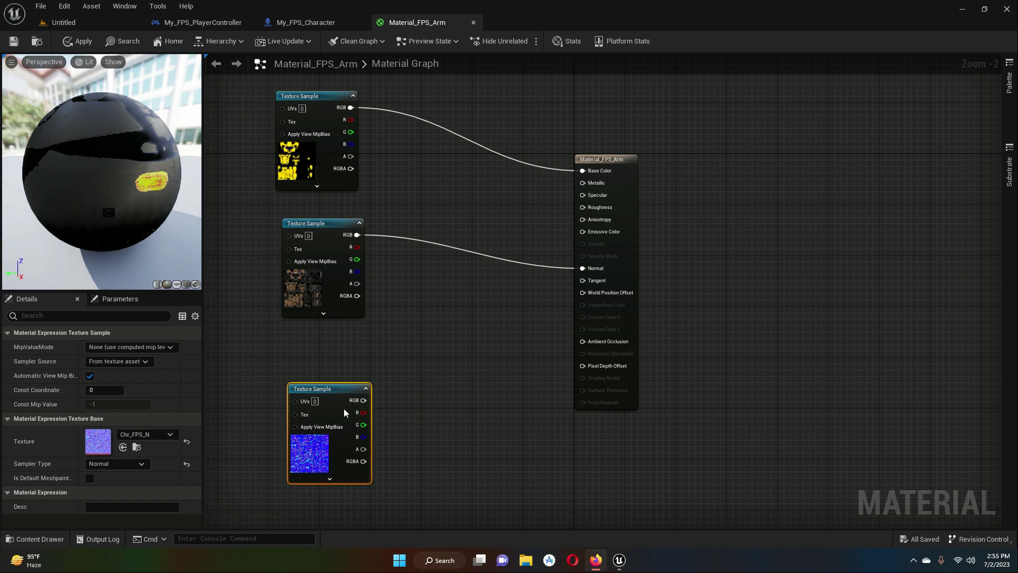
pyautogui.moveTo(363, 400); pyautogui.dragTo(584, 182)
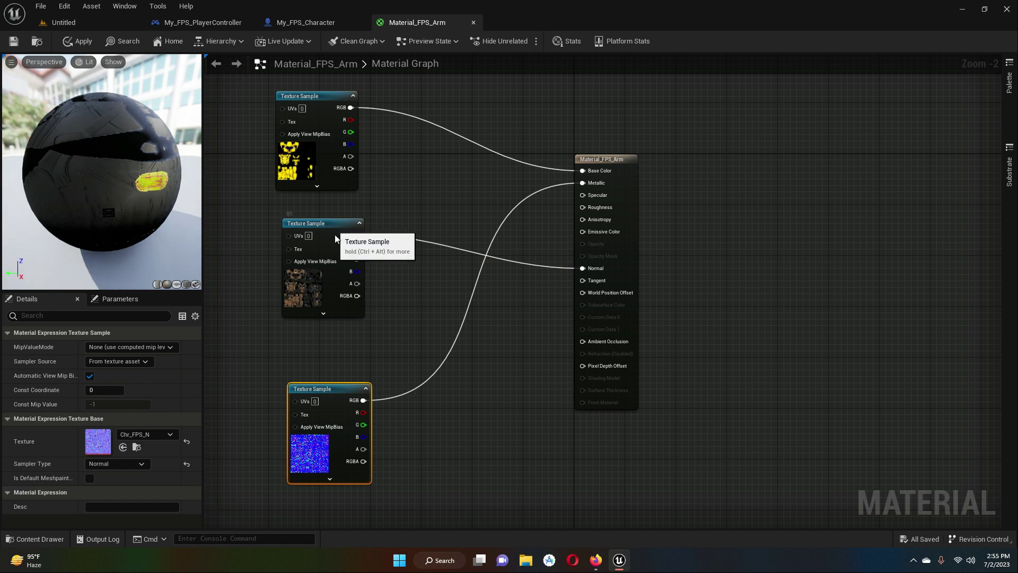
# - Swap the Chr_FPS_N and Chr_FPS_D Texture Sample nodes so Chr_FPS_N sits directly below the Chr_FPS_M node
pyautogui.moveTo(335, 234); pyautogui.dragTo(479, 434)
pyautogui.moveTo(357, 395); pyautogui.dragTo(330, 223)
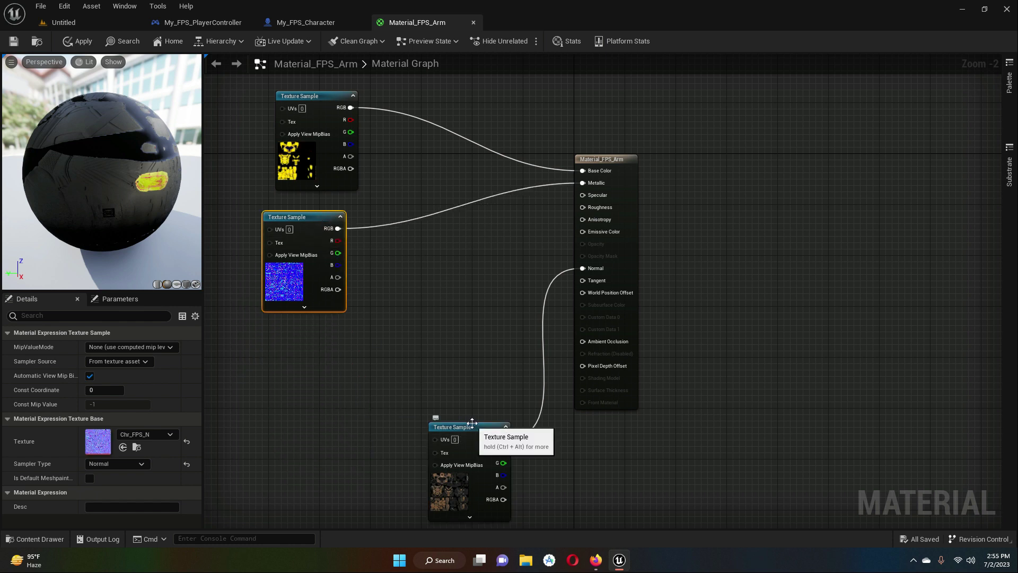
pyautogui.moveTo(473, 426); pyautogui.dragTo(307, 330)
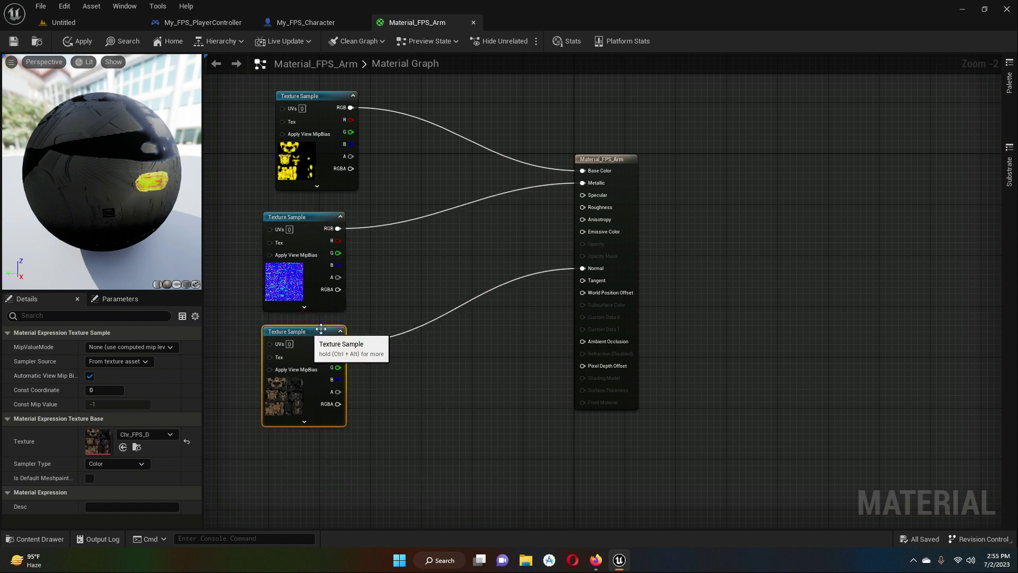
pyautogui.scroll(1, 433, 335)
pyautogui.scroll(-3, 433, 336)
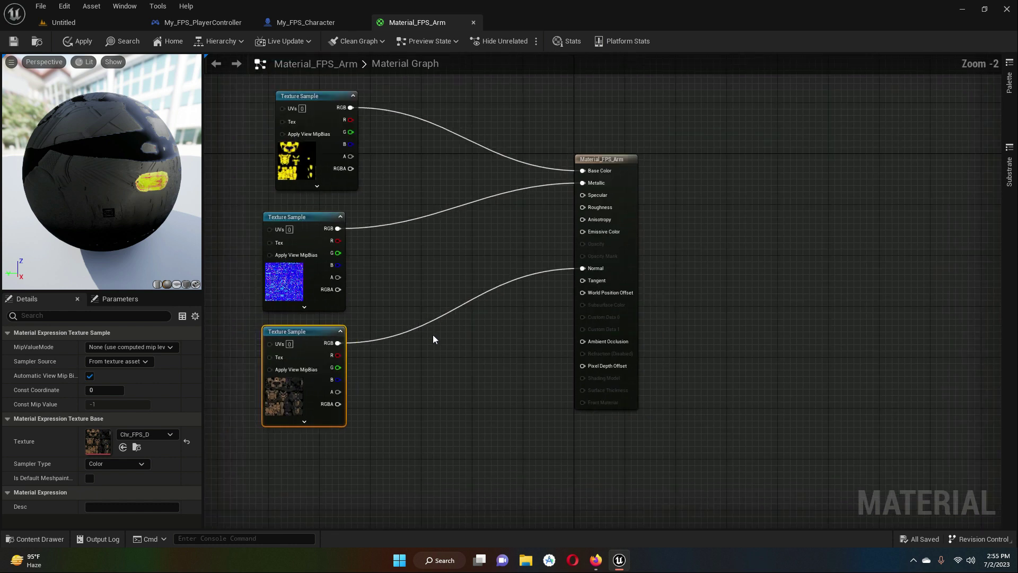
# - Space the three Texture Sample nodes evenly in a column beside the Material_FPS_Arm main node
pyautogui.scroll(2, 397, 281)
pyautogui.moveTo(414, 321); pyautogui.dragTo(440, 364, button='right')
pyautogui.moveTo(378, 182); pyautogui.dragTo(358, 125)
pyautogui.moveTo(349, 300); pyautogui.dragTo(343, 243)
pyautogui.moveTo(351, 417); pyautogui.dragTo(338, 367)
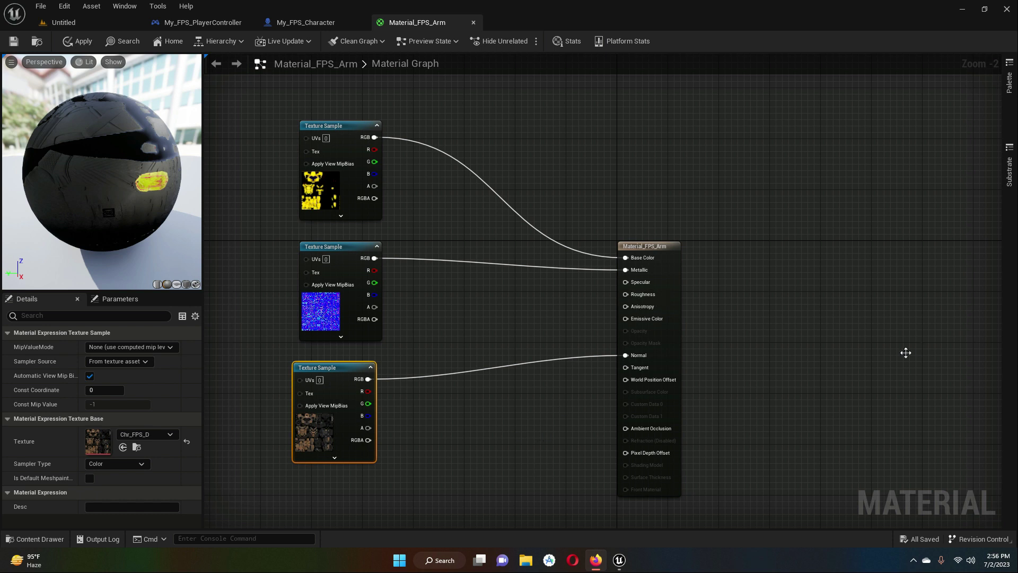
pyautogui.click(845, 322)
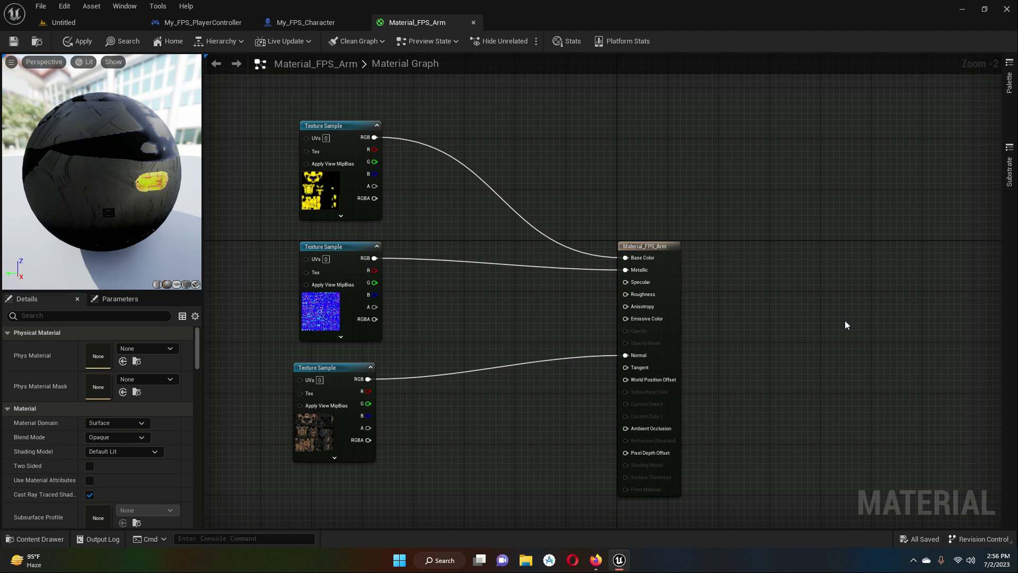
pyautogui.click(845, 311)
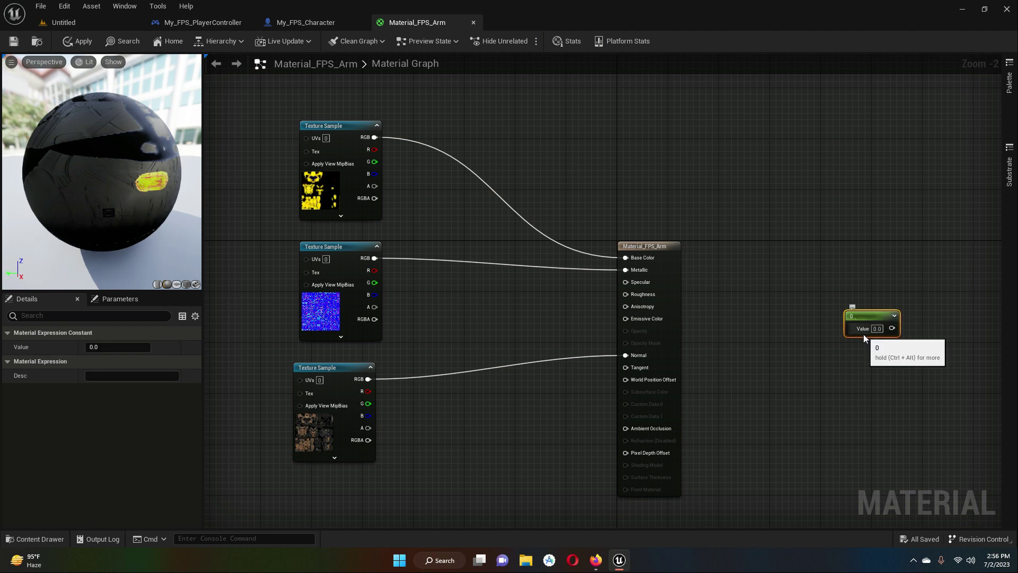
pyautogui.press('Delete')
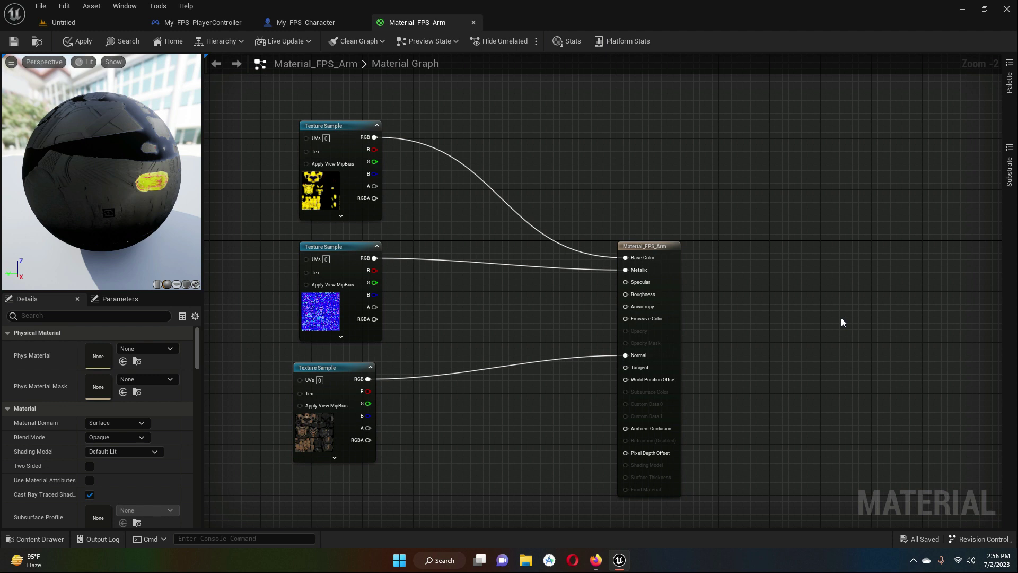
# - Add a Constant node with value 0.26 between the textures and the main node, and connect it to the material's Roughness
pyautogui.click(841, 317)
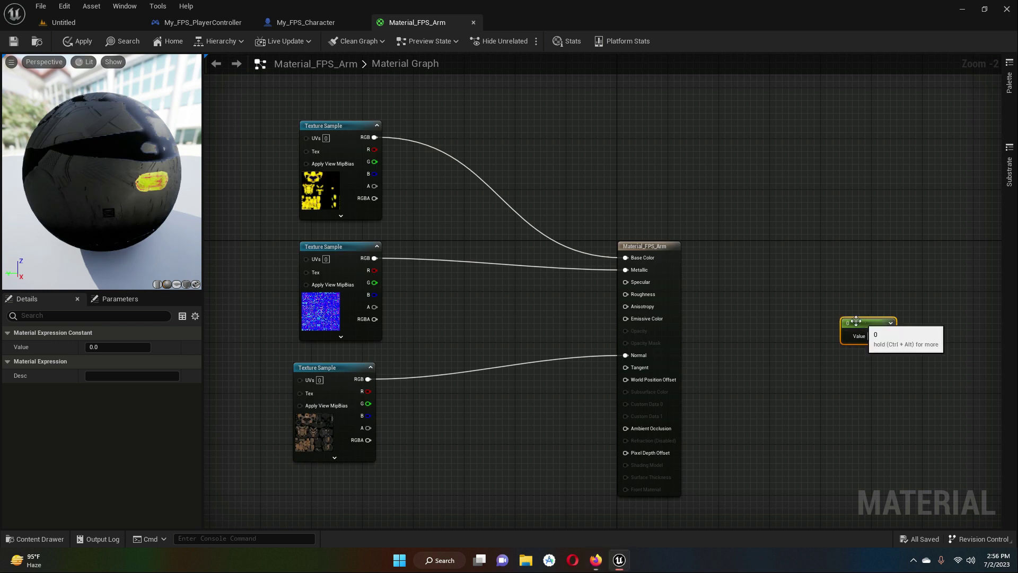
pyautogui.write('0')
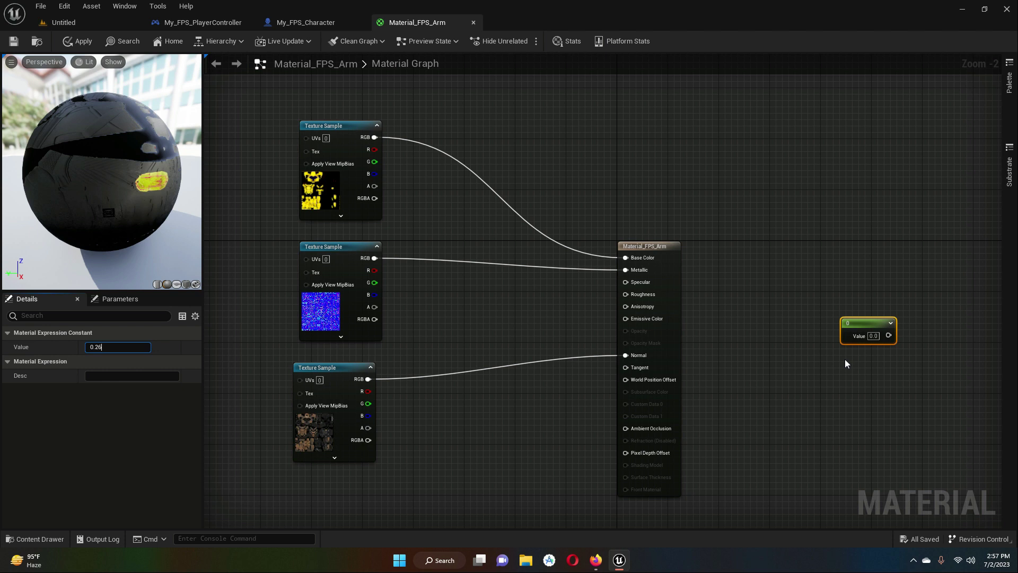
pyautogui.press('Return')
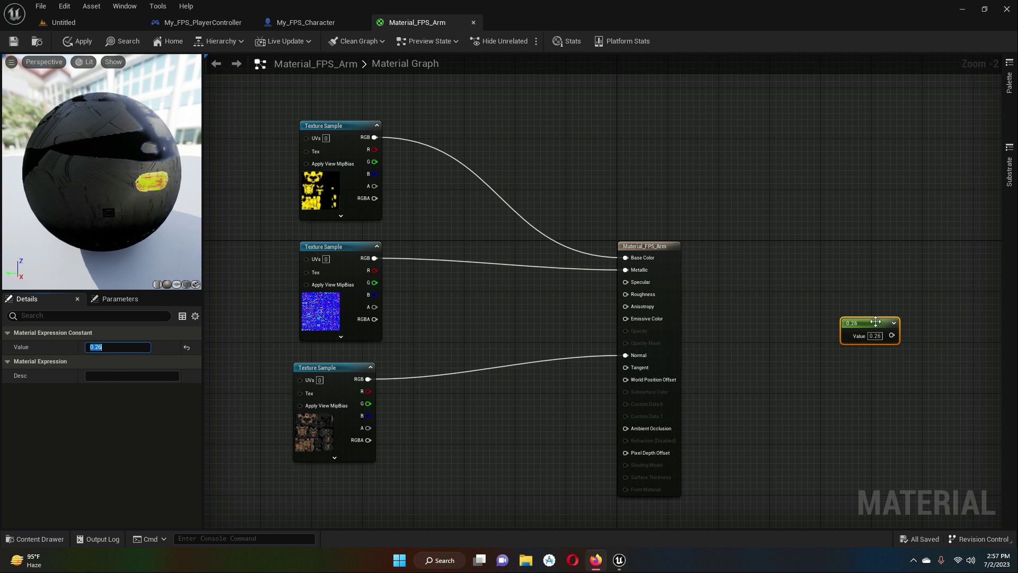
pyautogui.moveTo(877, 320); pyautogui.dragTo(628, 295)
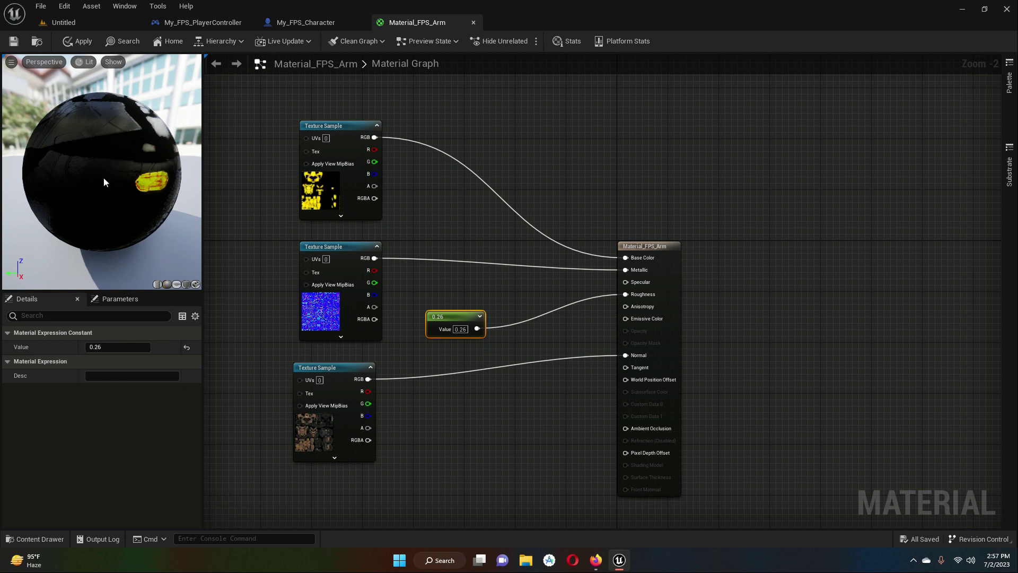
# - Inspect the material on the preview sphere from above and save Material_FPS_Arm
pyautogui.scroll(6, 103, 177)
pyautogui.scroll(-3, 104, 177)
pyautogui.scroll(-4, 104, 177)
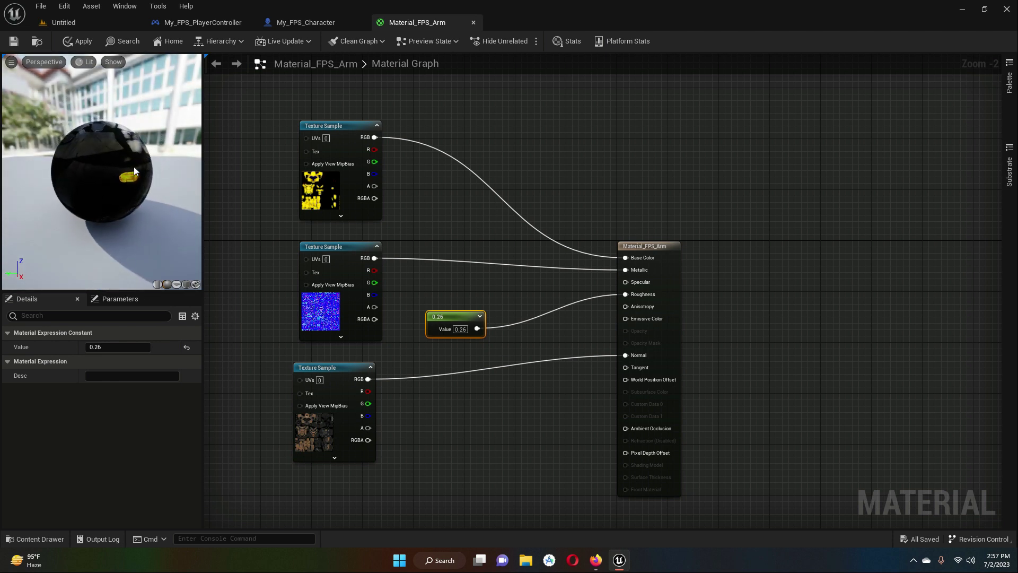
pyautogui.scroll(-3, 101, 187)
pyautogui.moveTo(100, 187); pyautogui.dragTo(0, 104)
pyautogui.hotkey('alt', 'Tab')
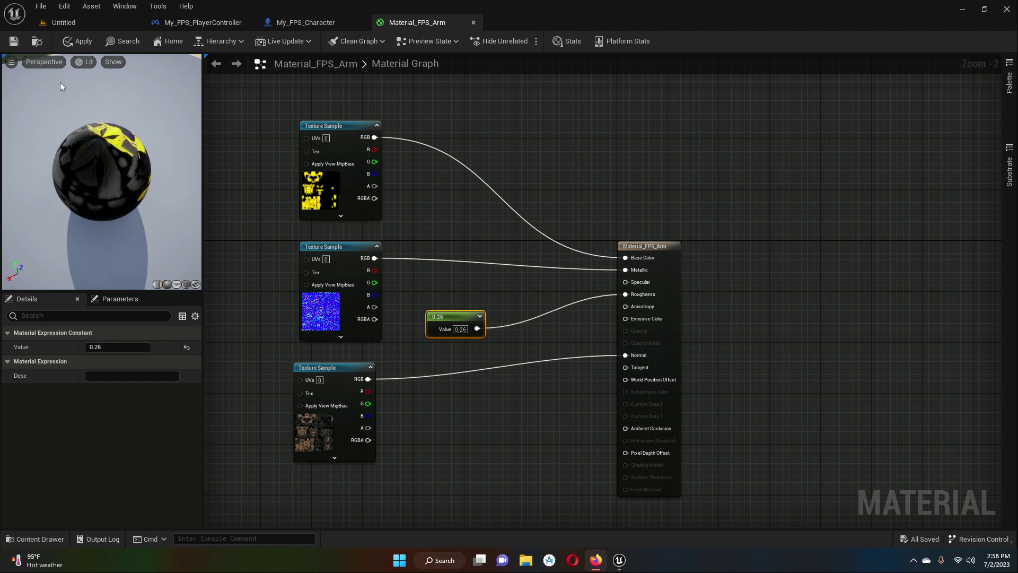
pyautogui.click(14, 46)
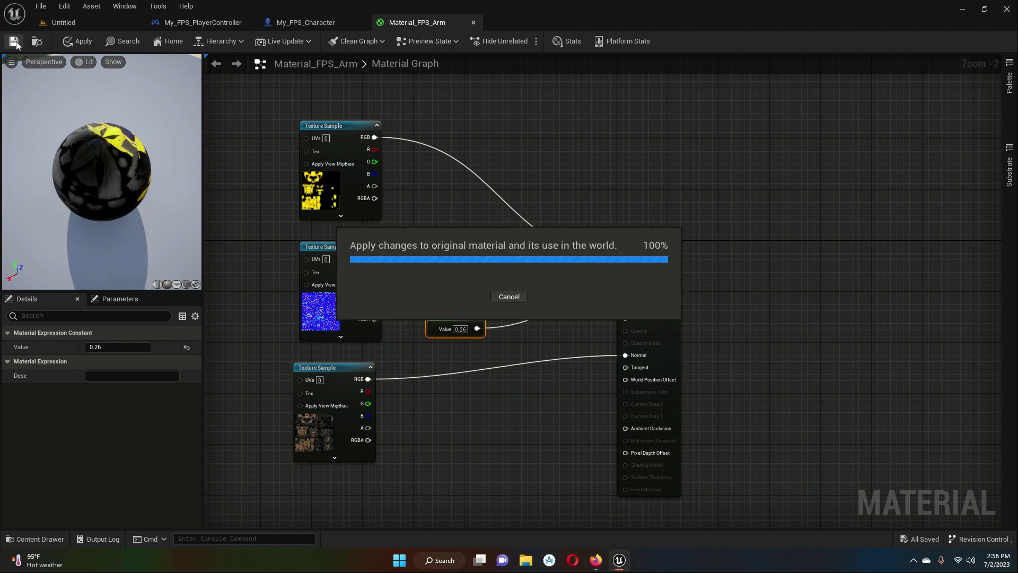
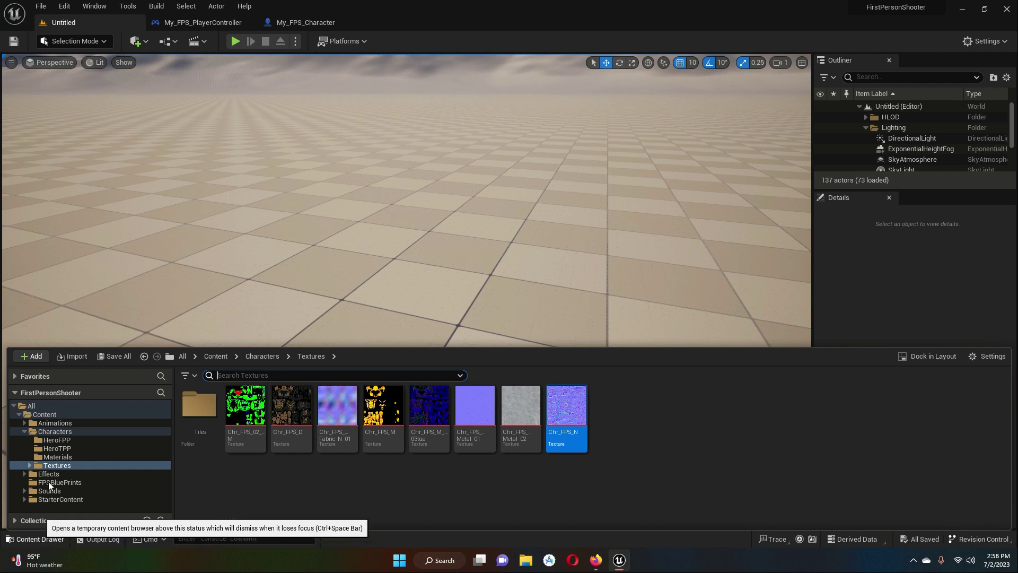
# - Open the HeroFPP mesh from Characters/HeroFPP with its editor docked in the main window, and return to the Untitled level
pyautogui.click(56, 440)
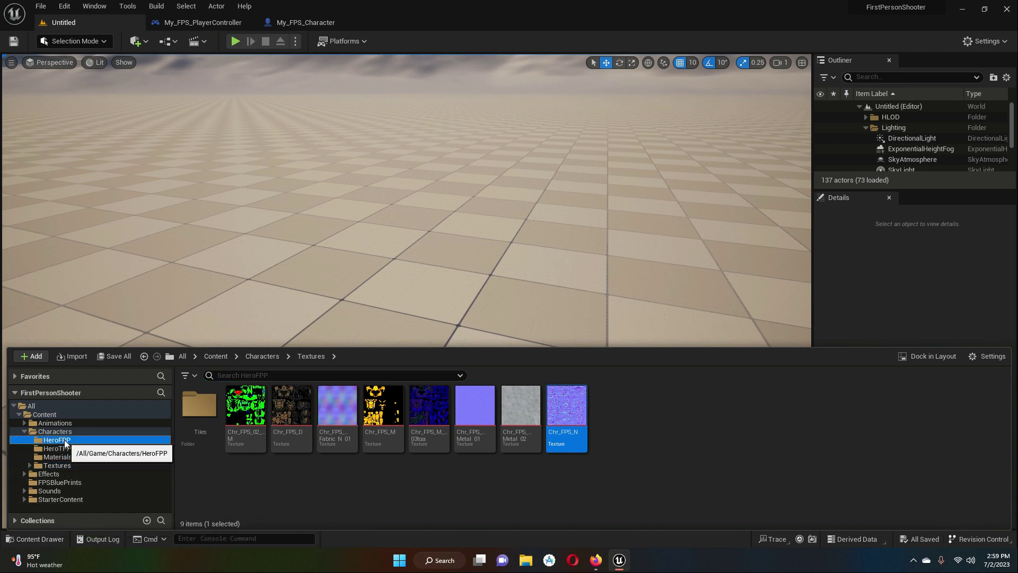
pyautogui.doubleClick(193, 404)
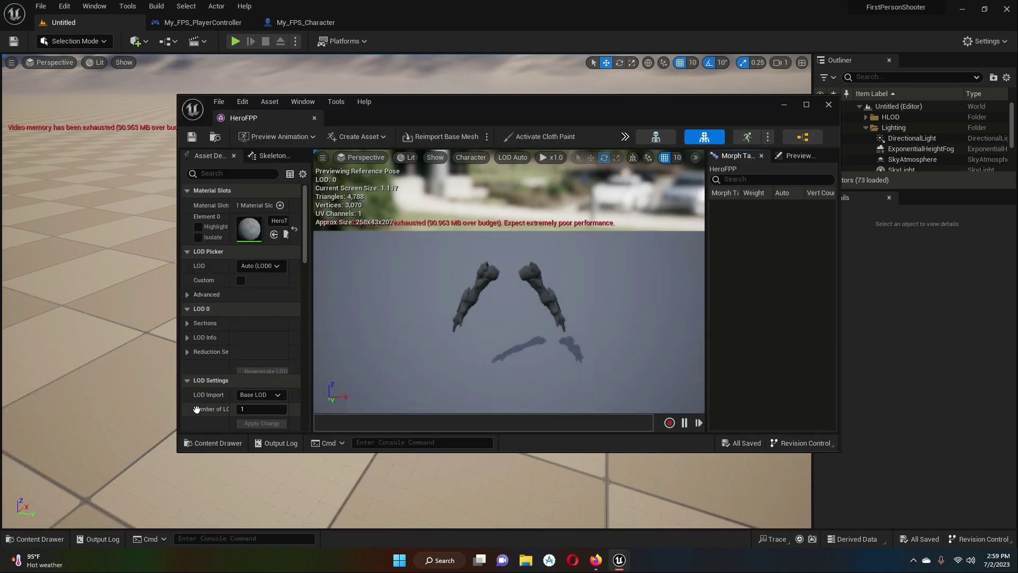
pyautogui.moveTo(279, 116); pyautogui.dragTo(406, 21)
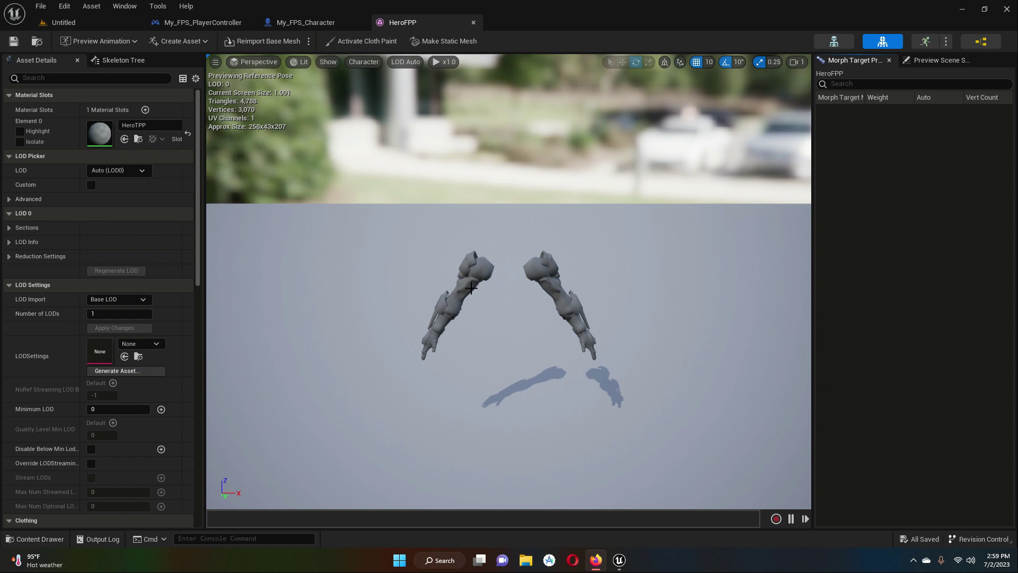
pyautogui.click(76, 20)
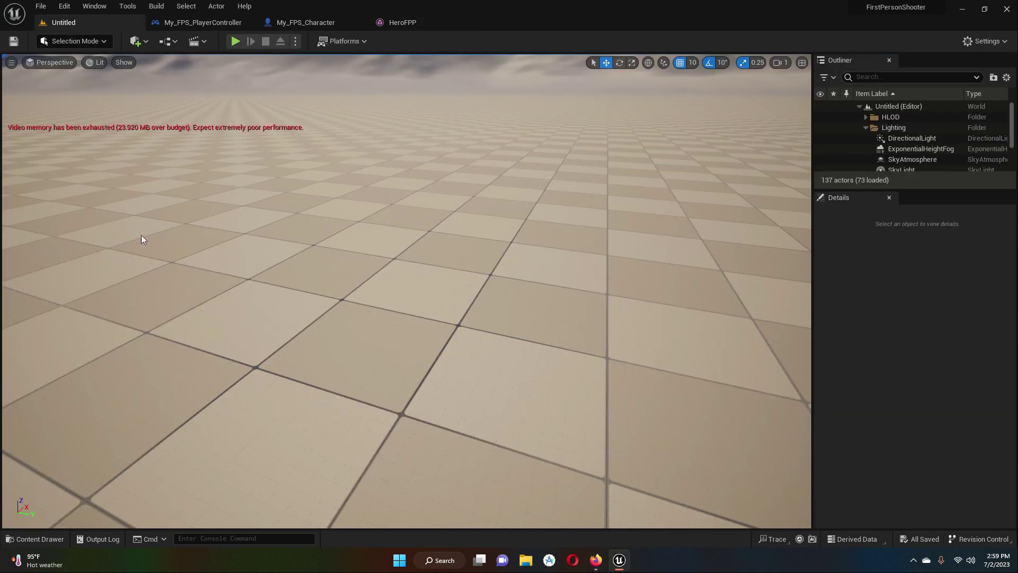
# - Find Material_FPS_Arm in Characters/Materials and assign it to the Element 0 material slot of the HeroFPP mesh
pyautogui.click(53, 540)
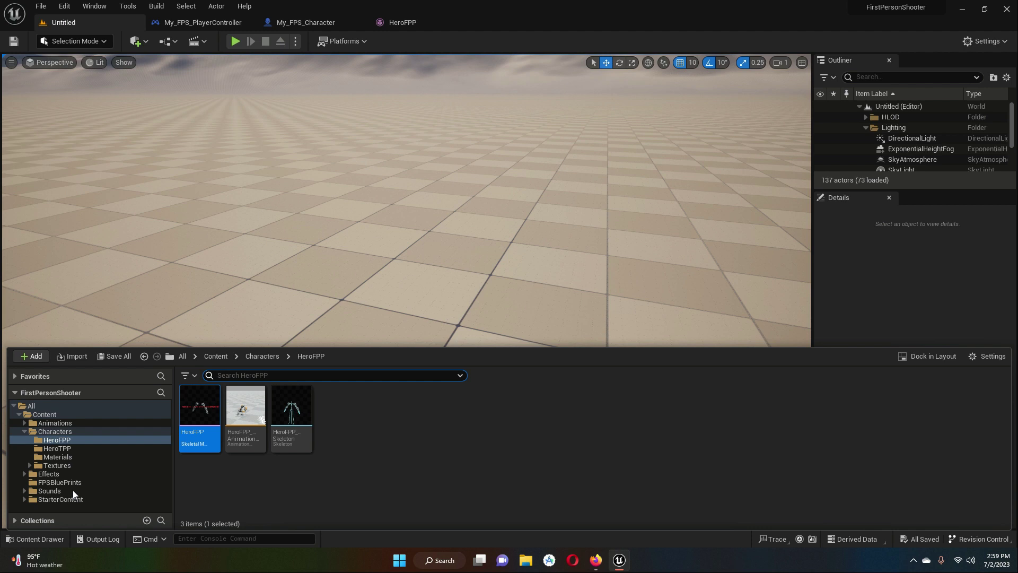
pyautogui.click(62, 458)
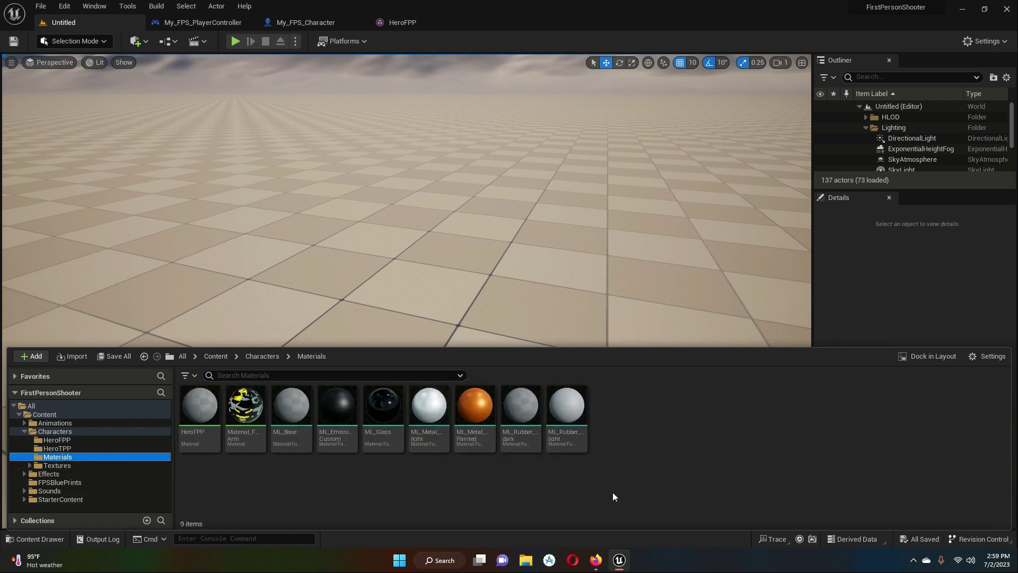
pyautogui.moveTo(257, 424)
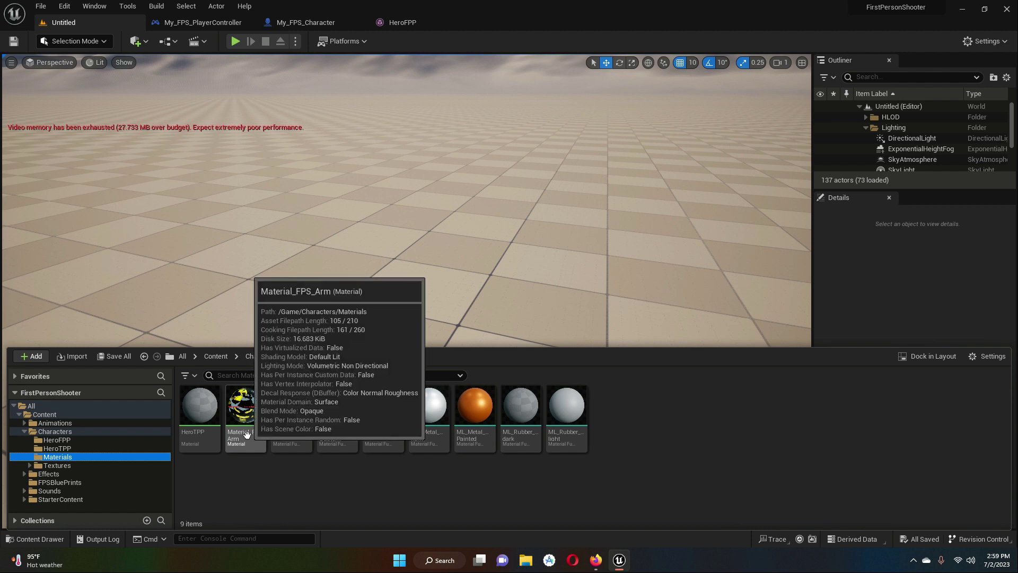
pyautogui.click(412, 23)
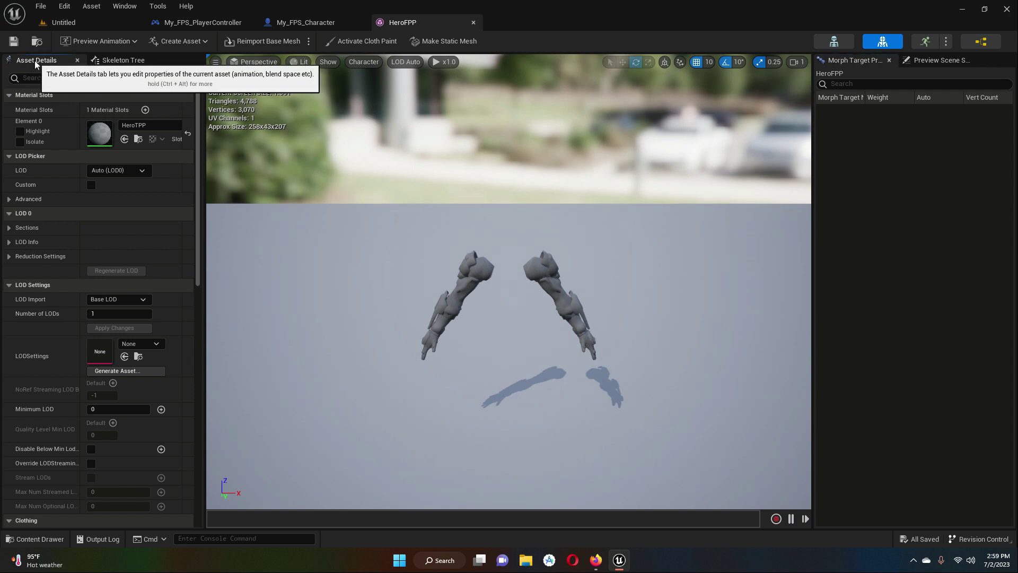
pyautogui.click(154, 125)
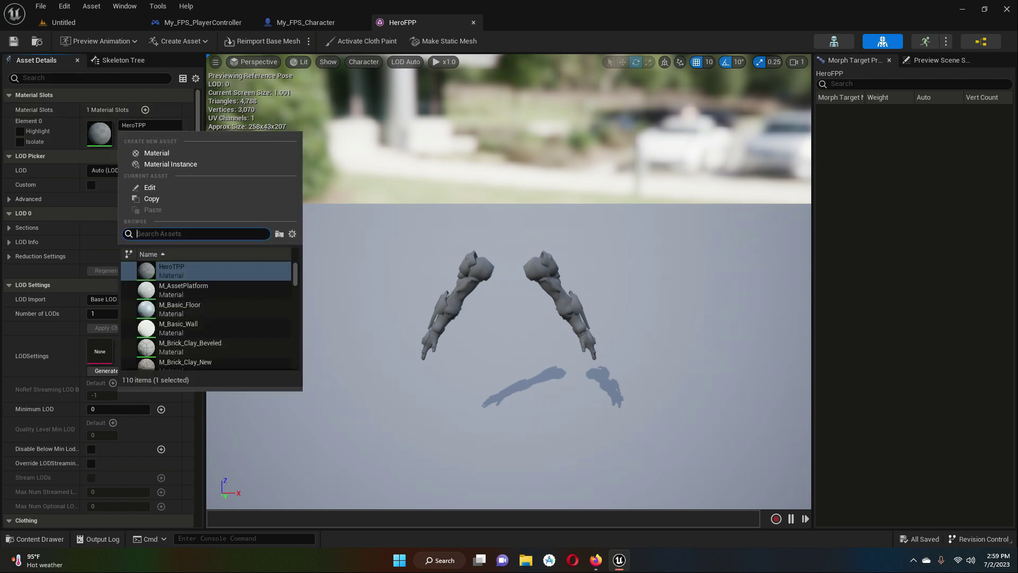
pyautogui.write('Material')
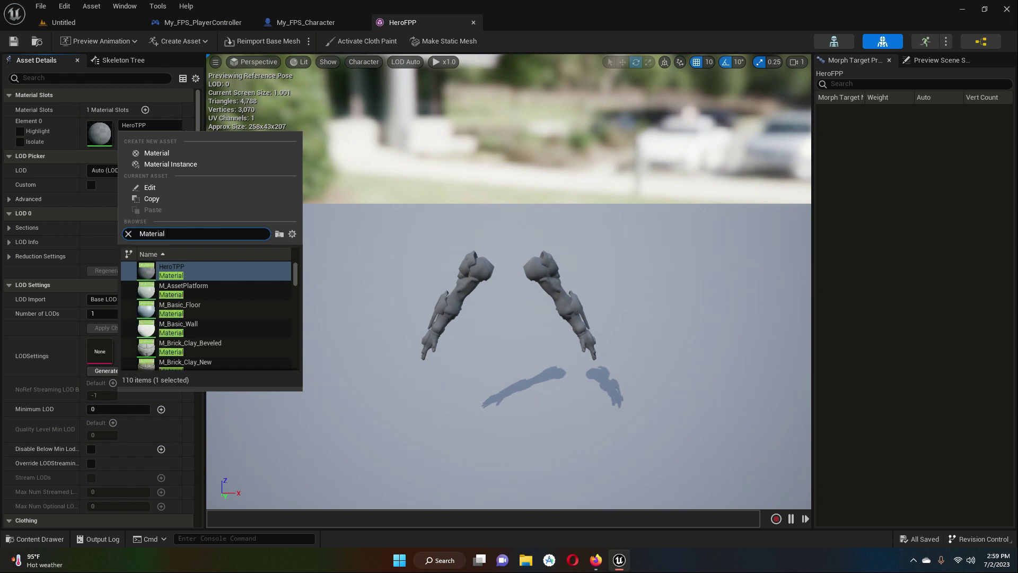
pyautogui.write('_F')
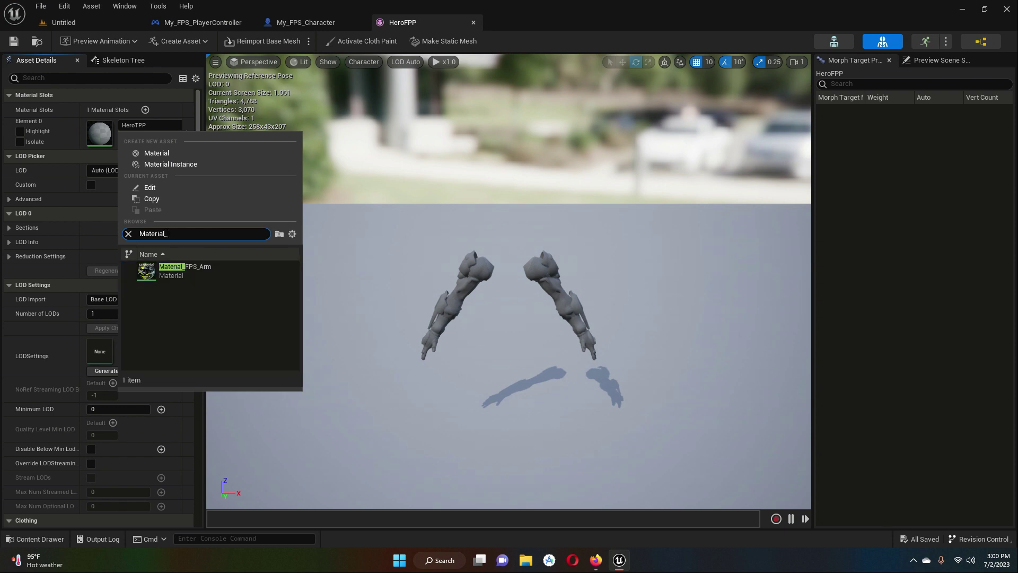
pyautogui.click(202, 273)
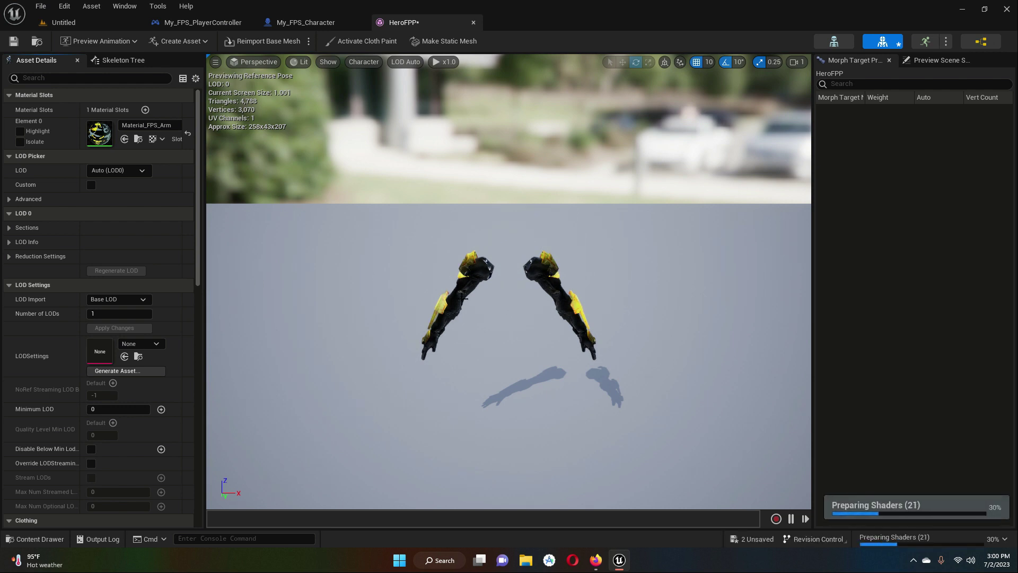
# - Inspect the textured arms from a closer angle and save the HeroFPP mesh
pyautogui.moveTo(506, 303); pyautogui.dragTo(631, 267)
pyautogui.scroll(5, 491, 255)
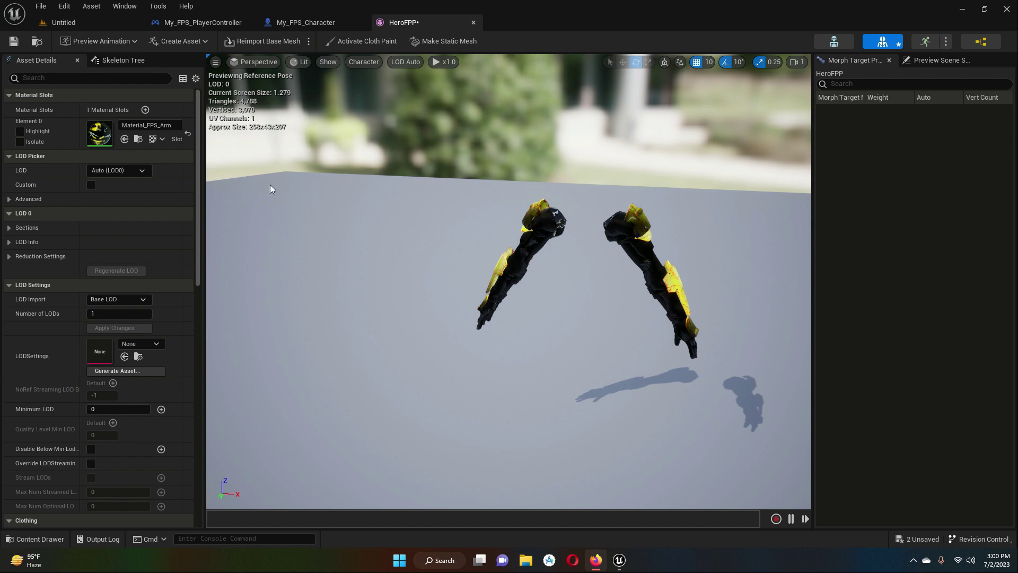
pyautogui.click(13, 42)
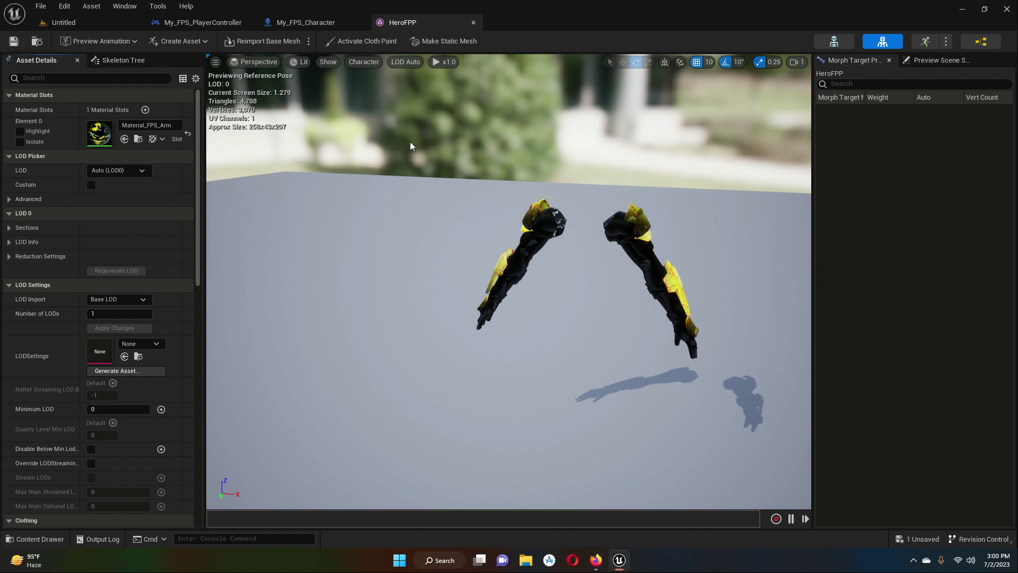
# - Close the HeroFPP, My_FPS_Character and My_FPS_PlayerController editors to return to the level
pyautogui.click(473, 22)
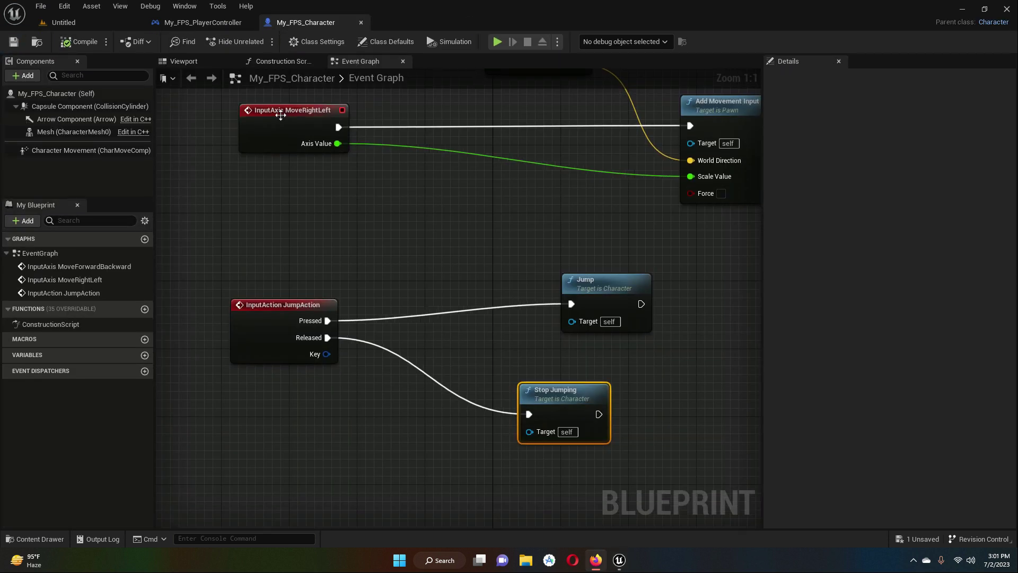
pyautogui.click(361, 22)
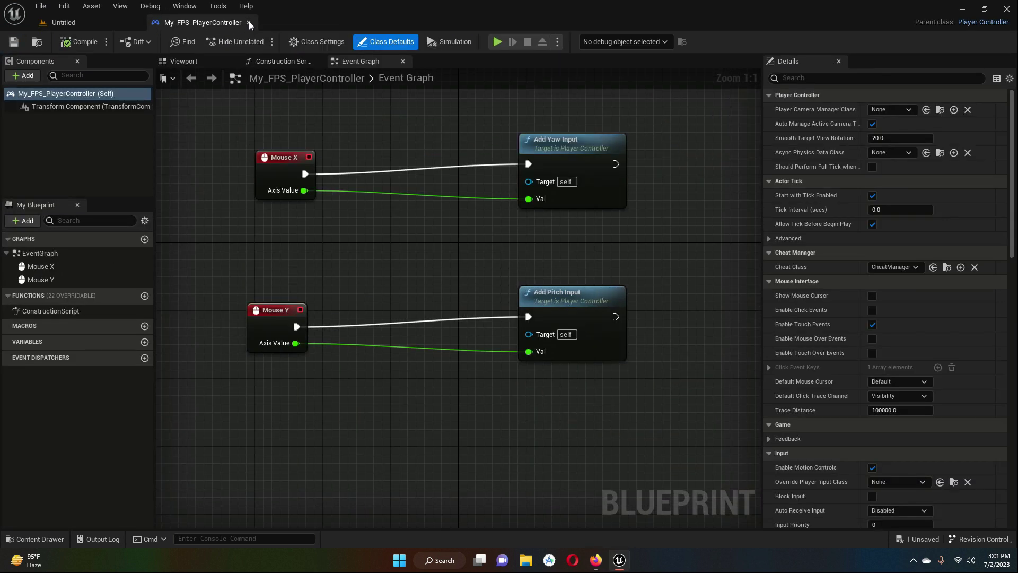
pyautogui.click(248, 23)
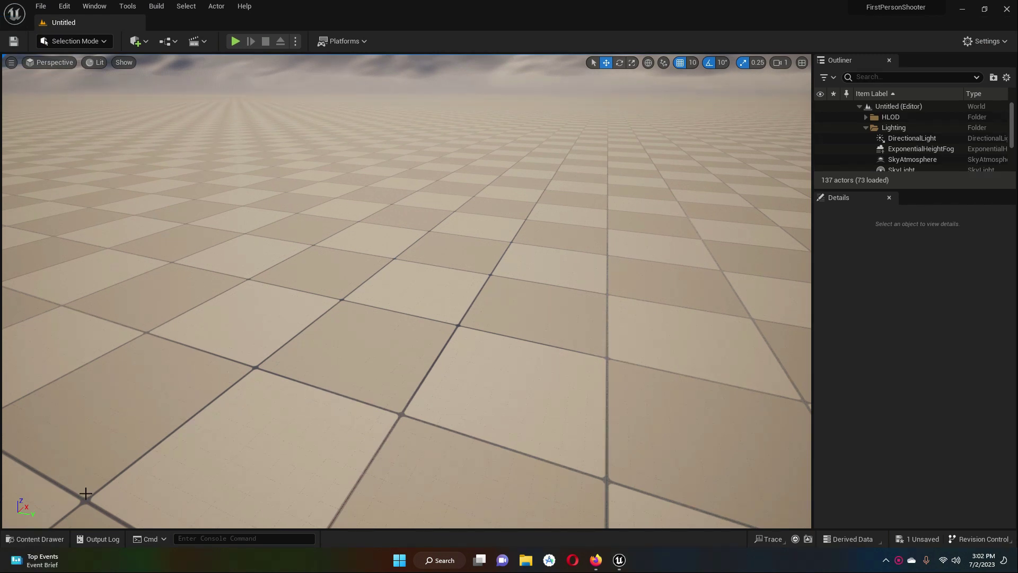
# - Open the My_FPS_Character blueprint from the FPSBluePrints folder and show its component viewport
pyautogui.click(49, 537)
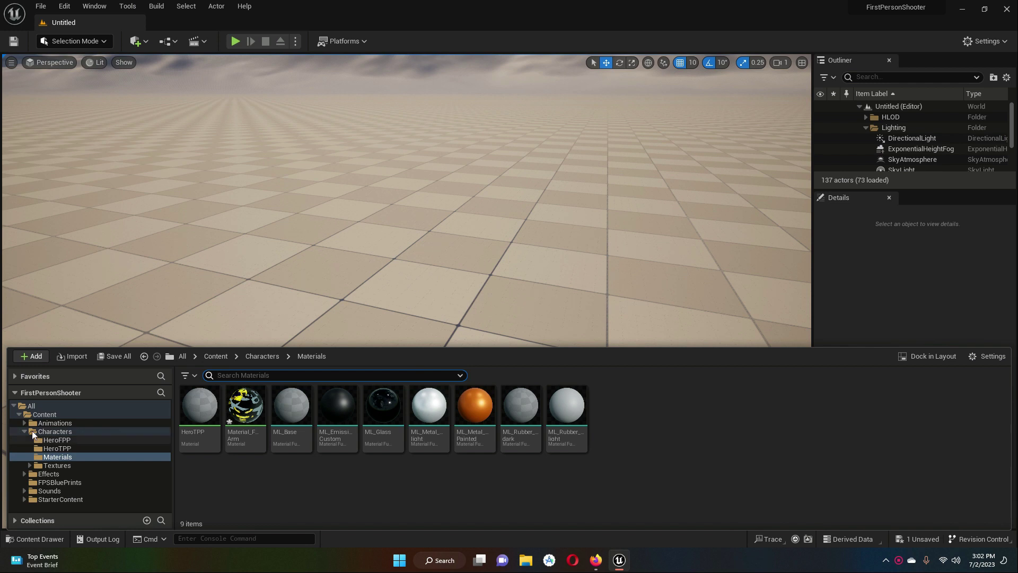
pyautogui.click(19, 414)
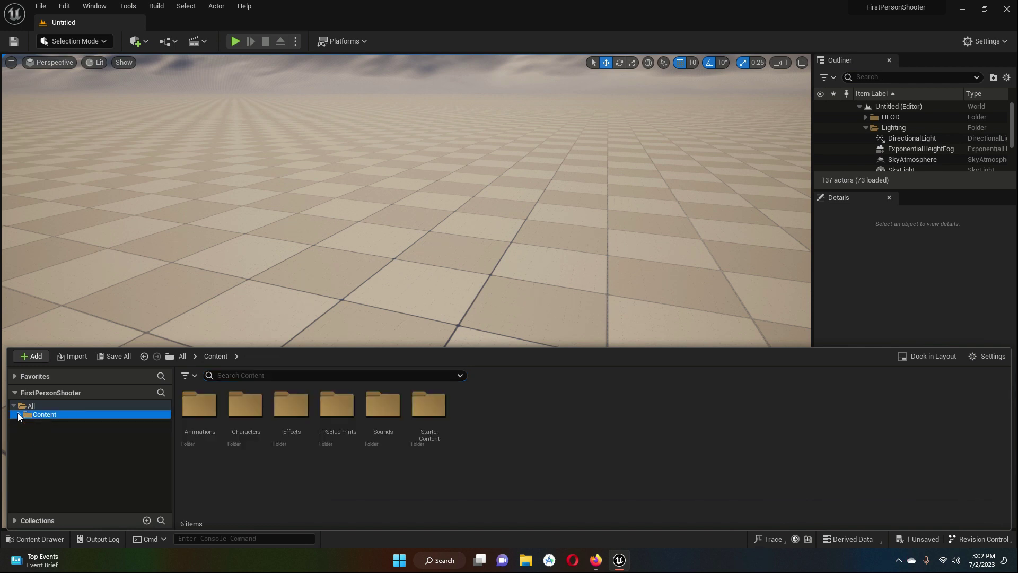
pyautogui.click(18, 415)
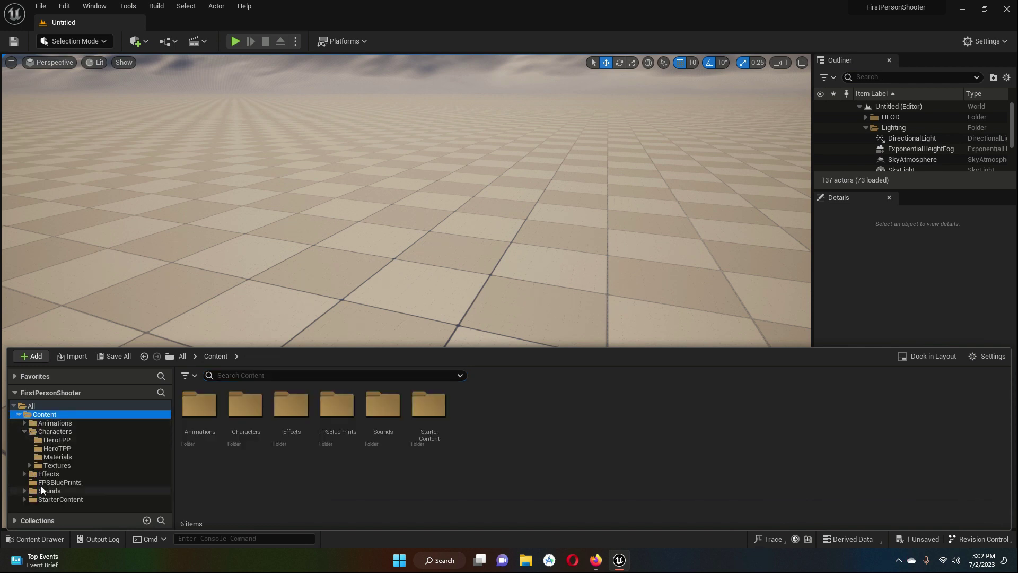
pyautogui.click(62, 483)
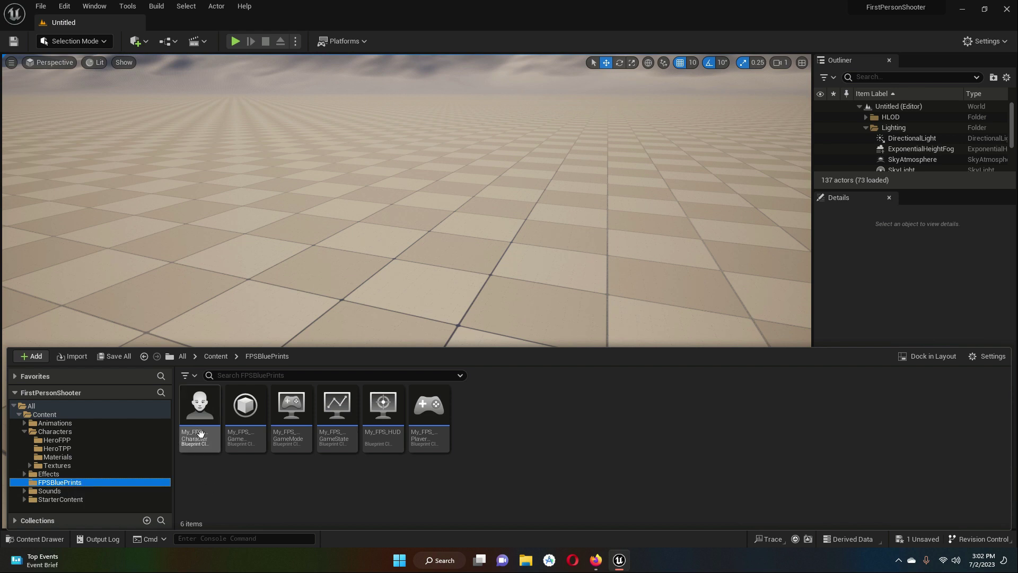
pyautogui.doubleClick(200, 405)
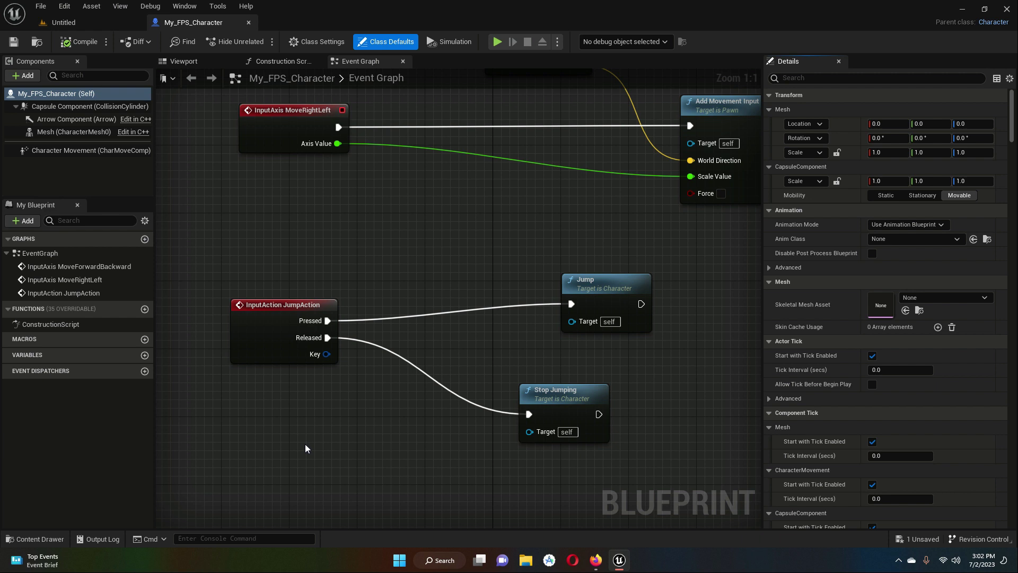
pyautogui.click(175, 63)
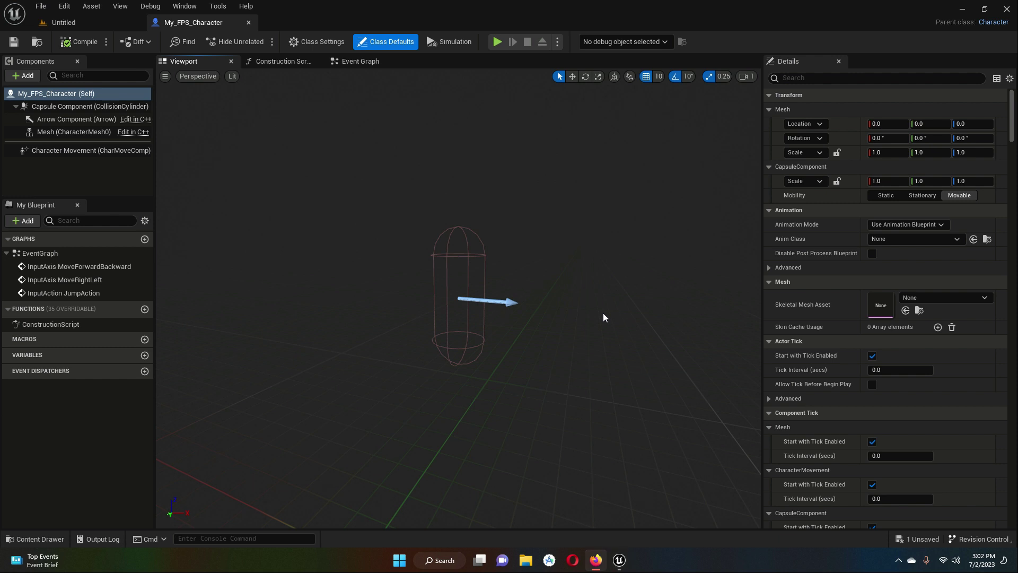
# - Add a Camera component to the character at Z location 75 with Use Pawn Control Rotation enabled
pyautogui.click(23, 77)
pyautogui.write('camera')
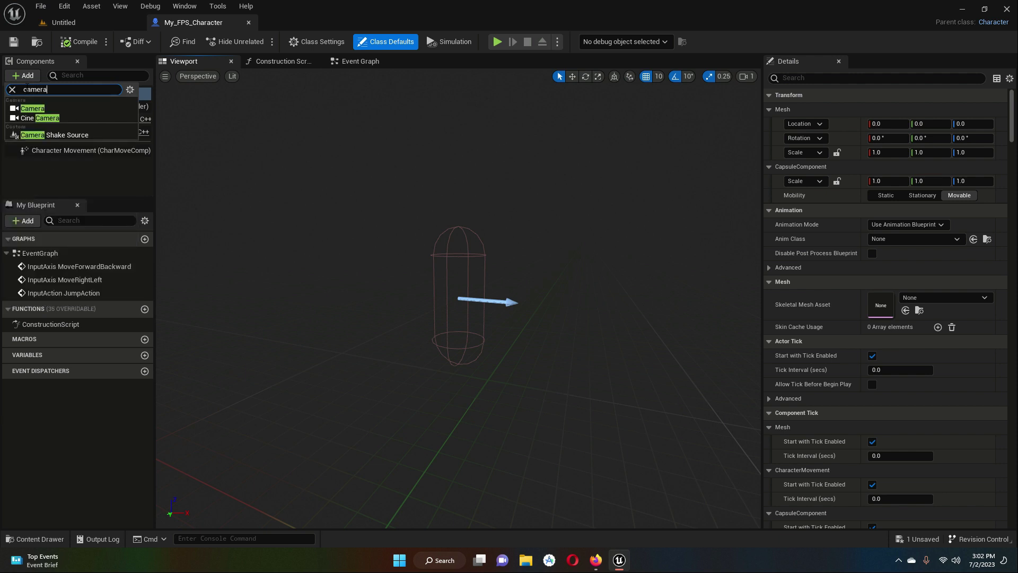
pyautogui.click(32, 108)
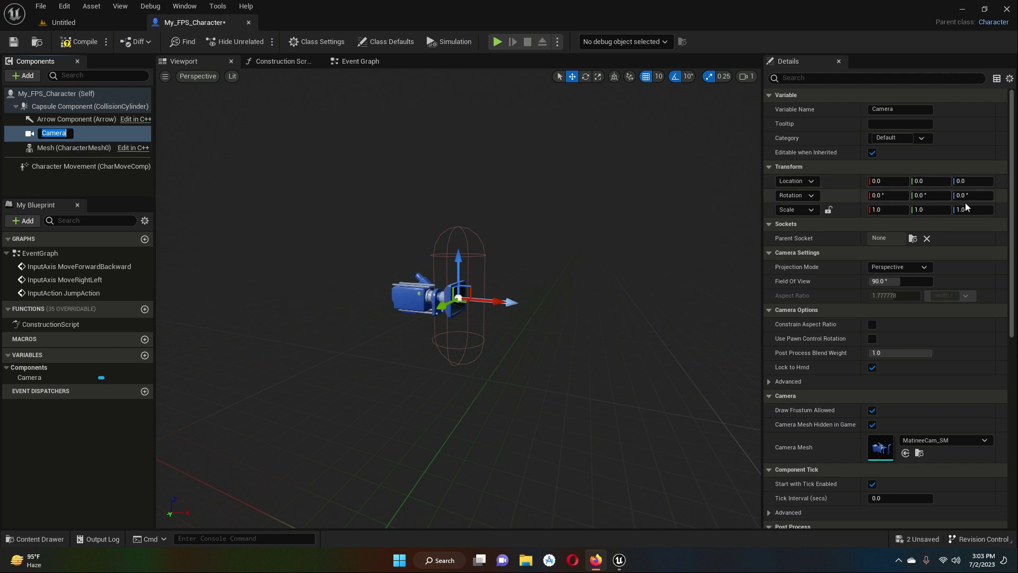
pyautogui.click(973, 181)
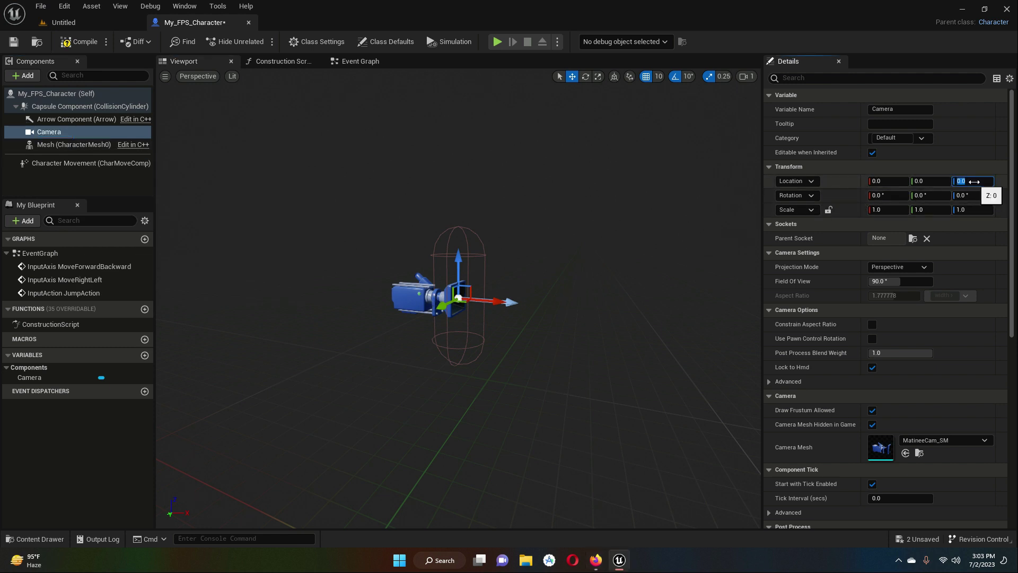
pyautogui.write('75')
pyautogui.press('Return')
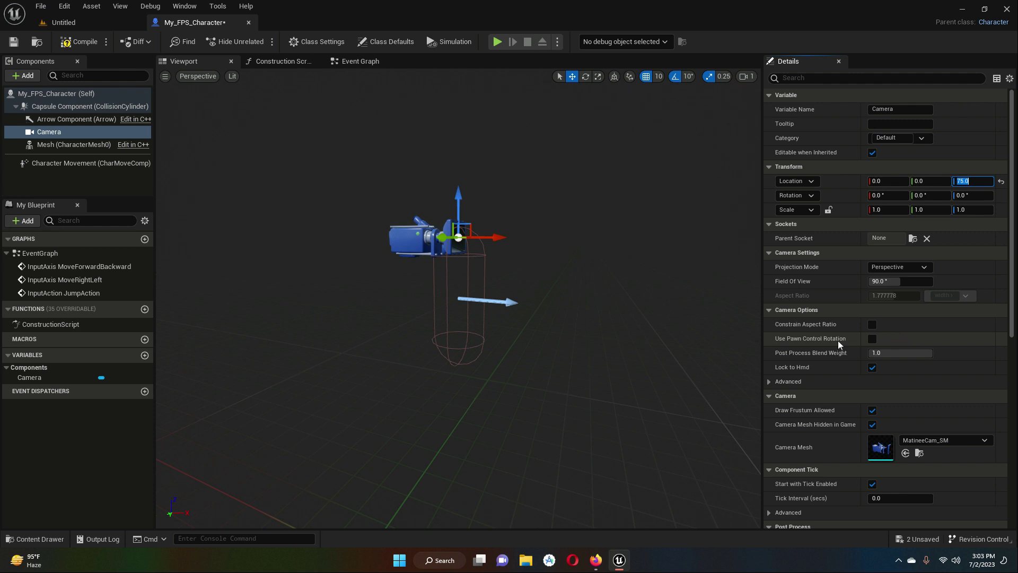
pyautogui.click(872, 339)
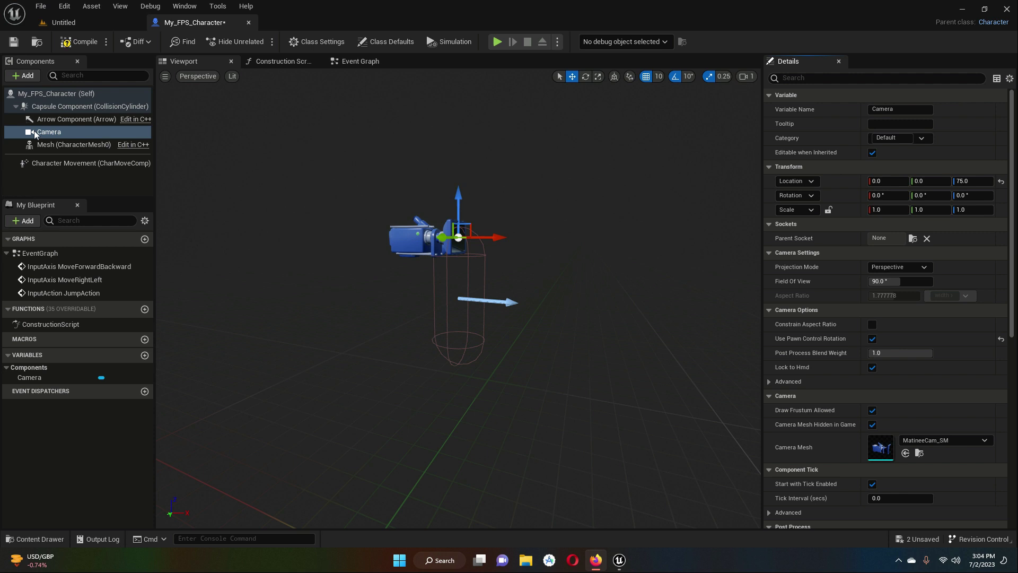
# - Parent the Camera to the character's Mesh component and add a Skeletal Mesh component beneath the Camera
pyautogui.moveTo(38, 132); pyautogui.dragTo(37, 147)
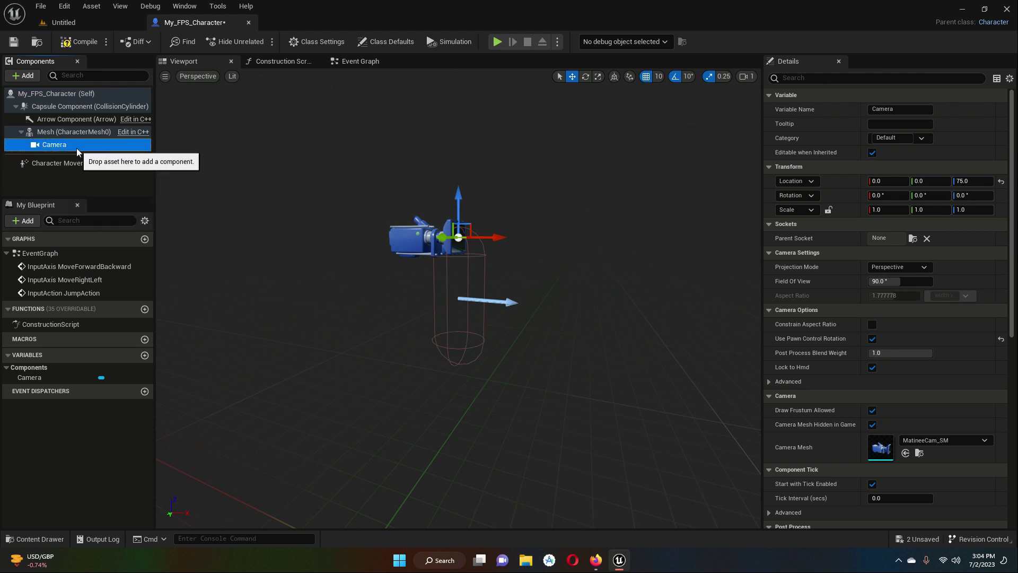
pyautogui.click(28, 76)
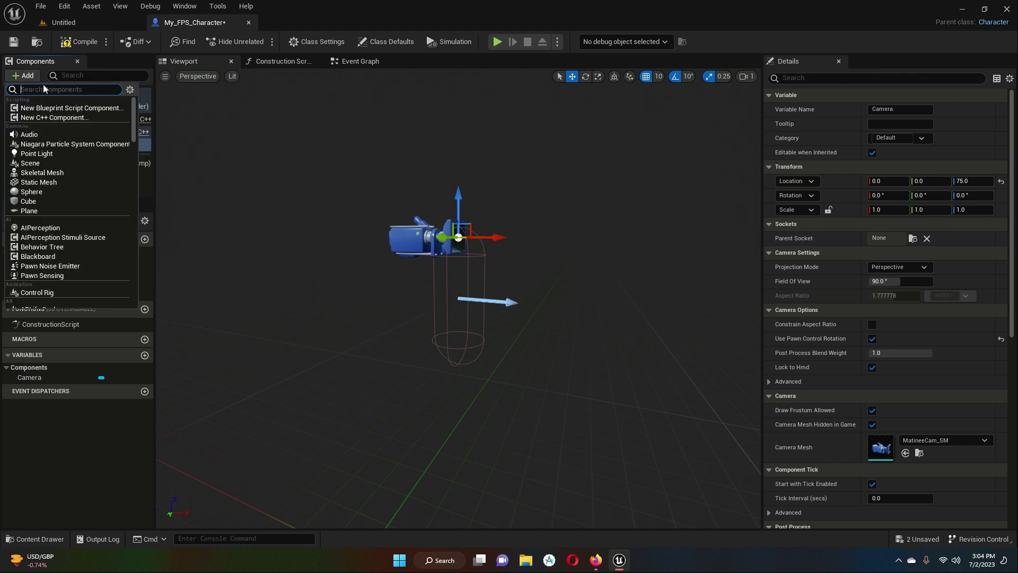
pyautogui.write('skel')
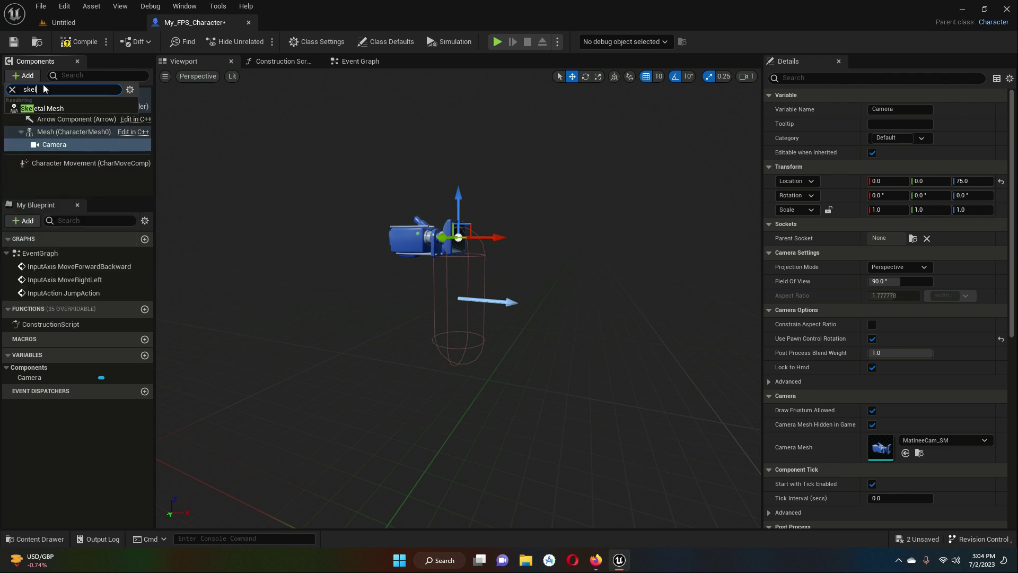
pyautogui.click(52, 109)
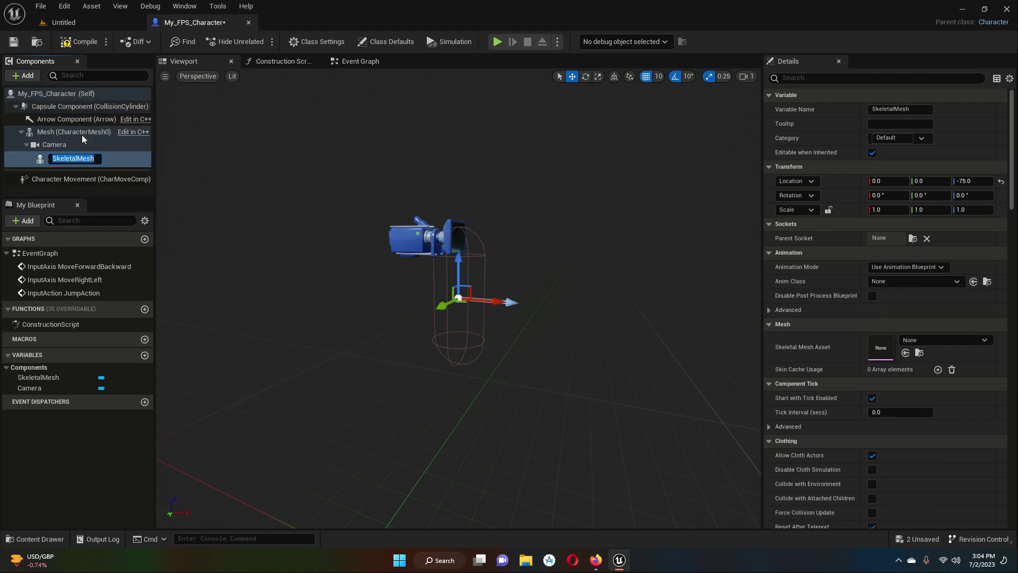
pyautogui.click(112, 163)
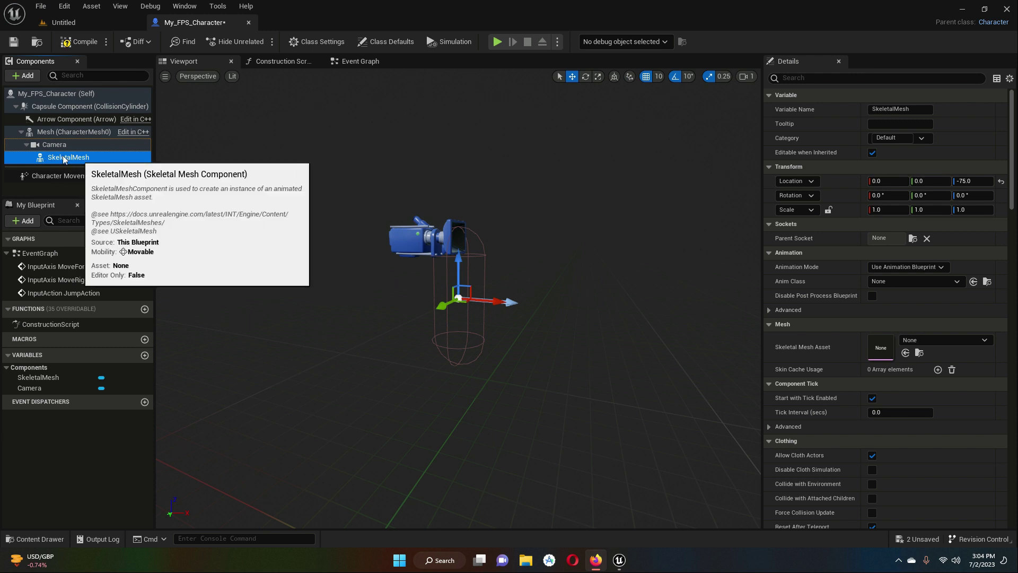
pyautogui.click(25, 144)
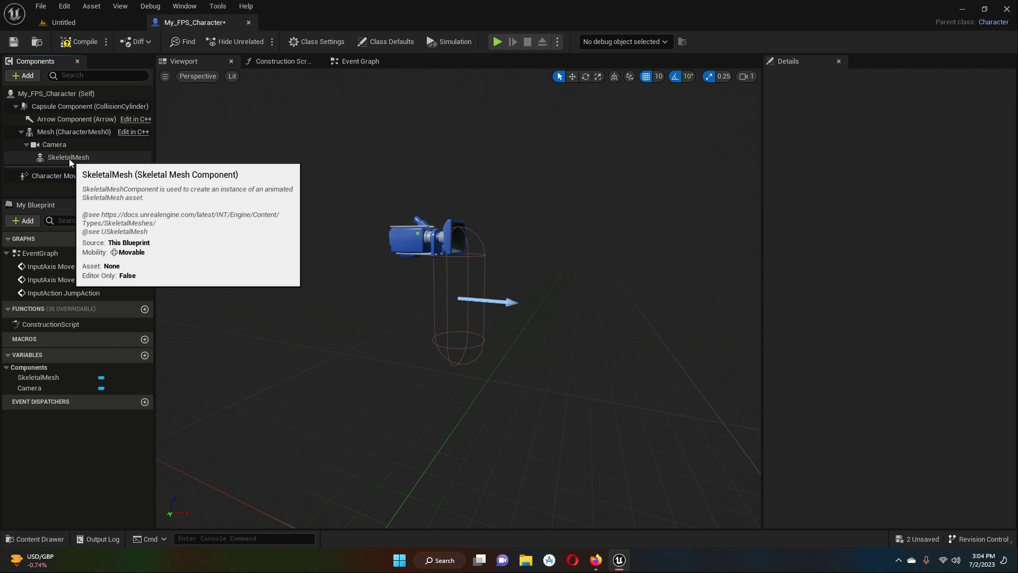
# - Rename the skeletal mesh component under the Camera as FPS_SkeletalMesh_Arms
pyautogui.click(69, 158)
pyautogui.rightClick(76, 159)
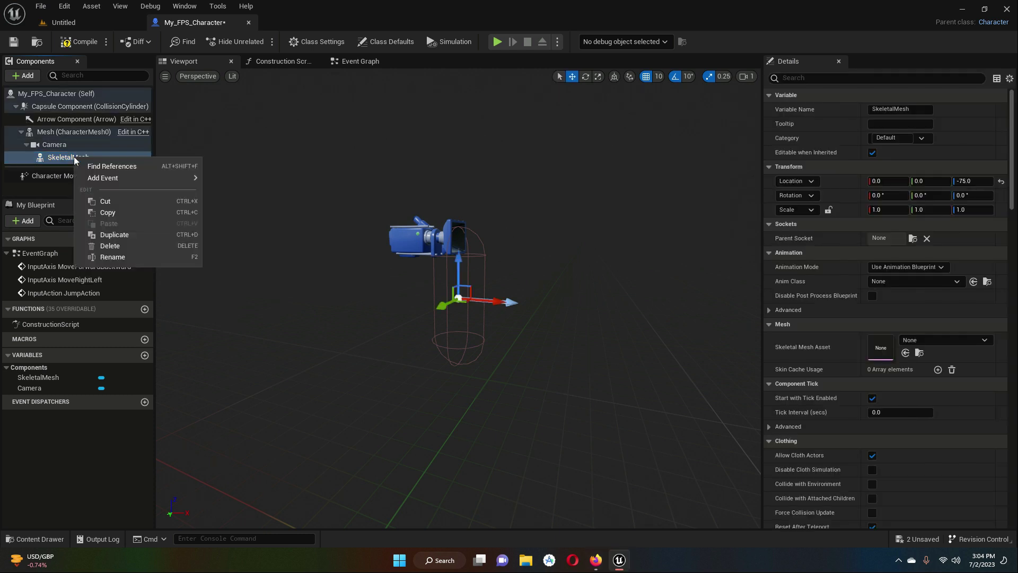
pyautogui.click(120, 257)
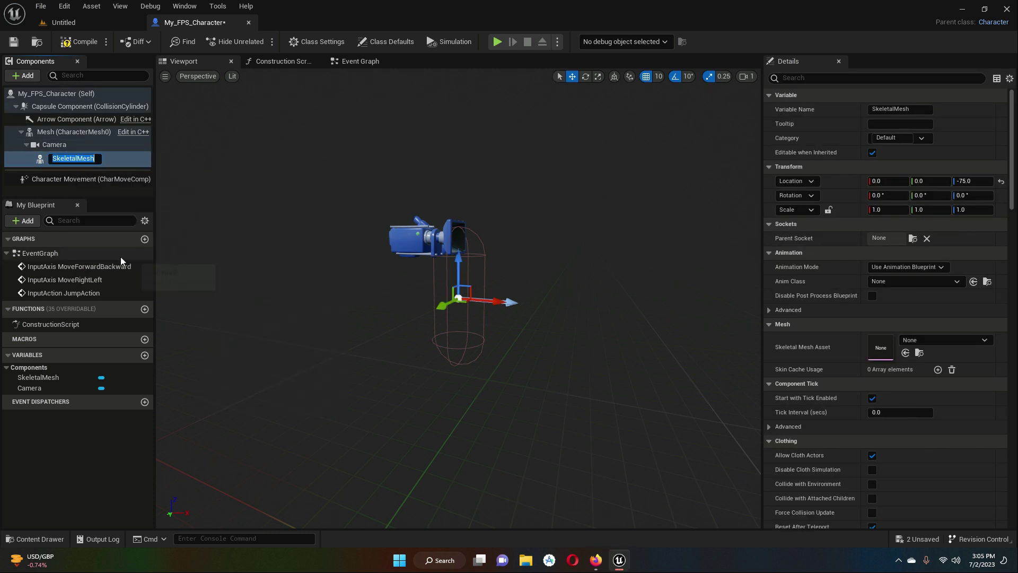
pyautogui.press('End')
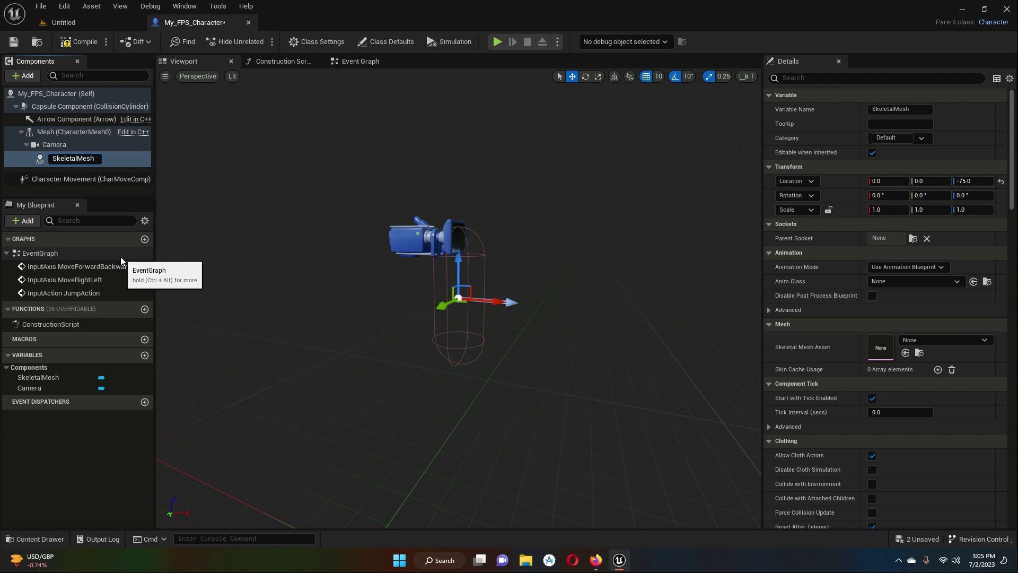
pyautogui.write('FPS_')
pyautogui.write('_Arms')
pyautogui.press('Return')
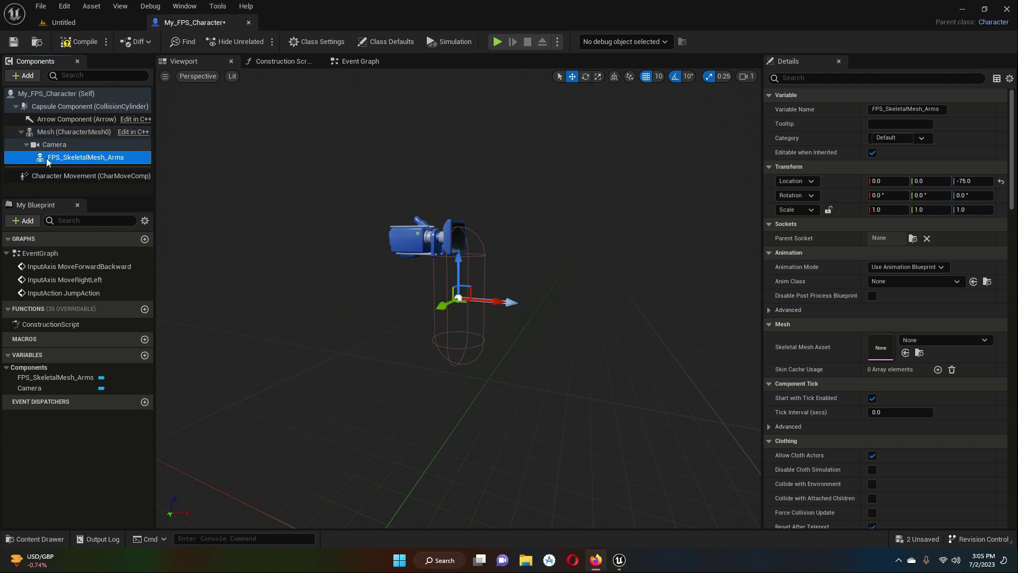
pyautogui.press('F2')
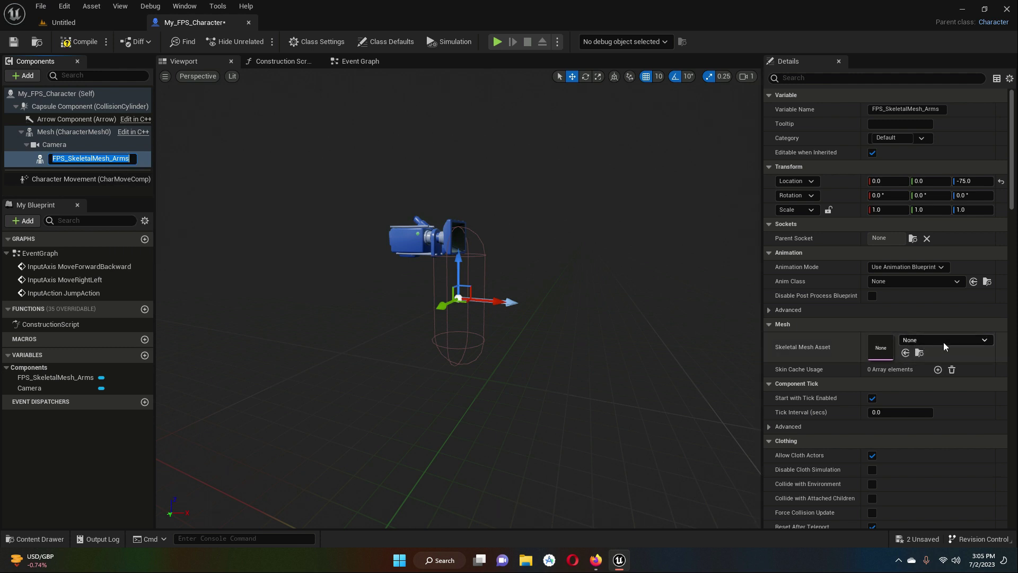
# - Assign HeroFPP as the skeletal mesh asset of the FPS_SkeletalMesh_Arms component
pyautogui.press('Escape')
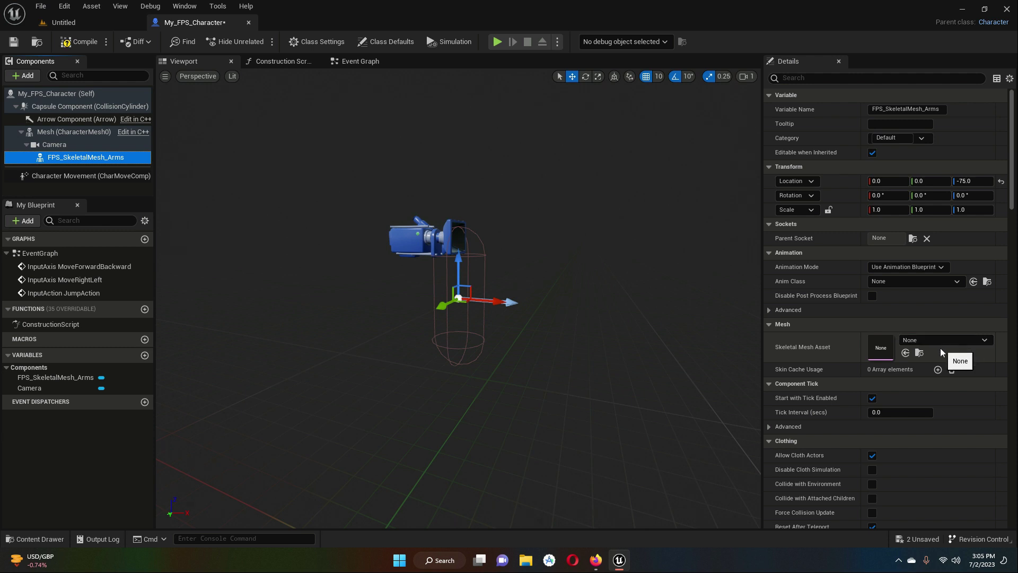
pyautogui.click(983, 341)
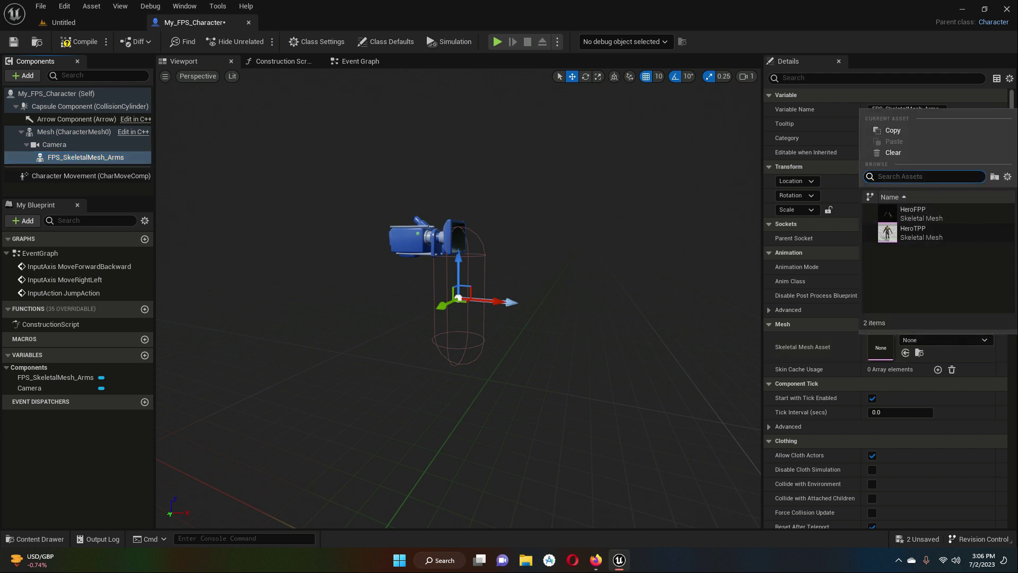
pyautogui.write('hero')
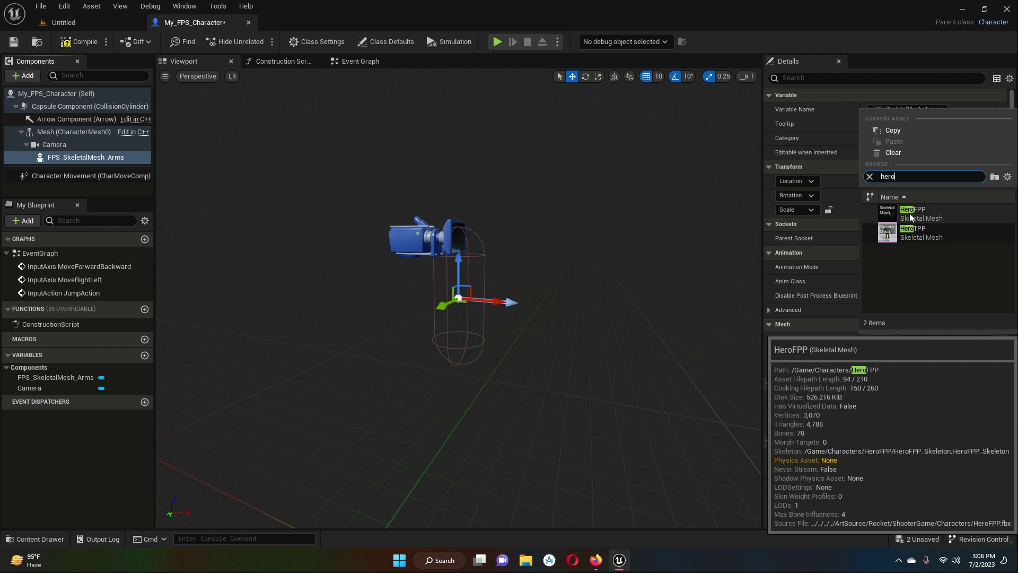
pyautogui.click(929, 211)
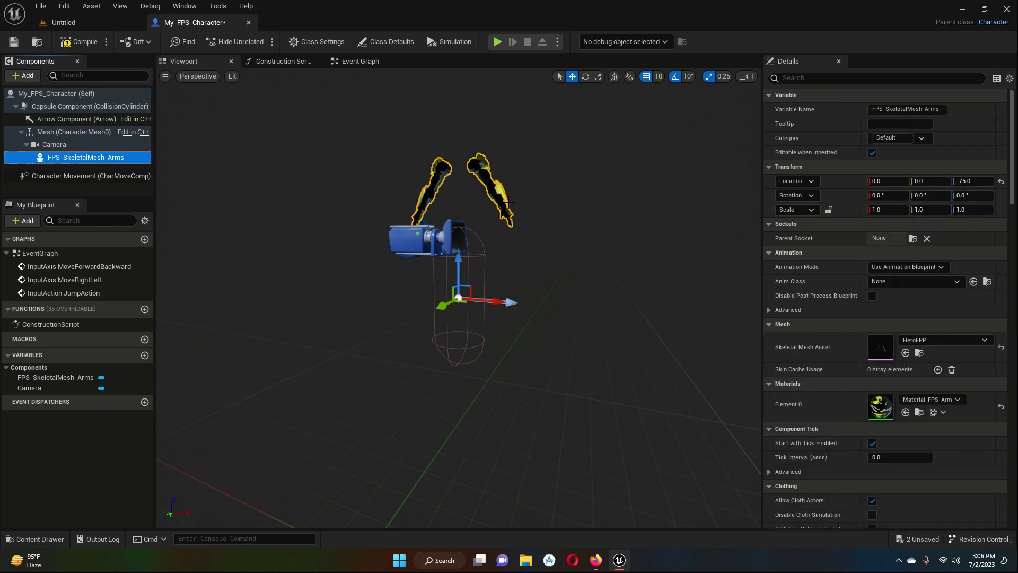
pyautogui.click(985, 341)
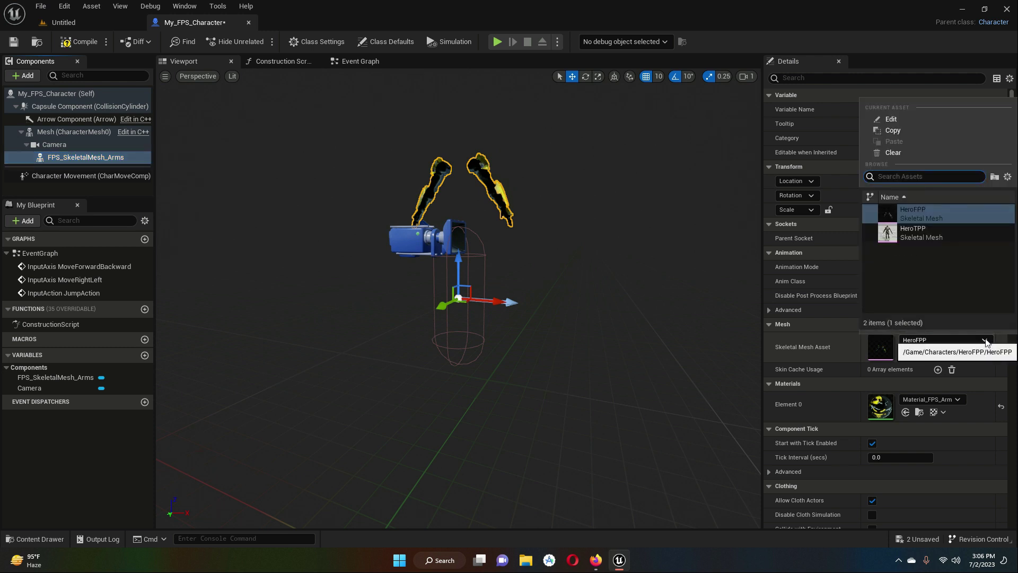
pyautogui.moveTo(915, 212)
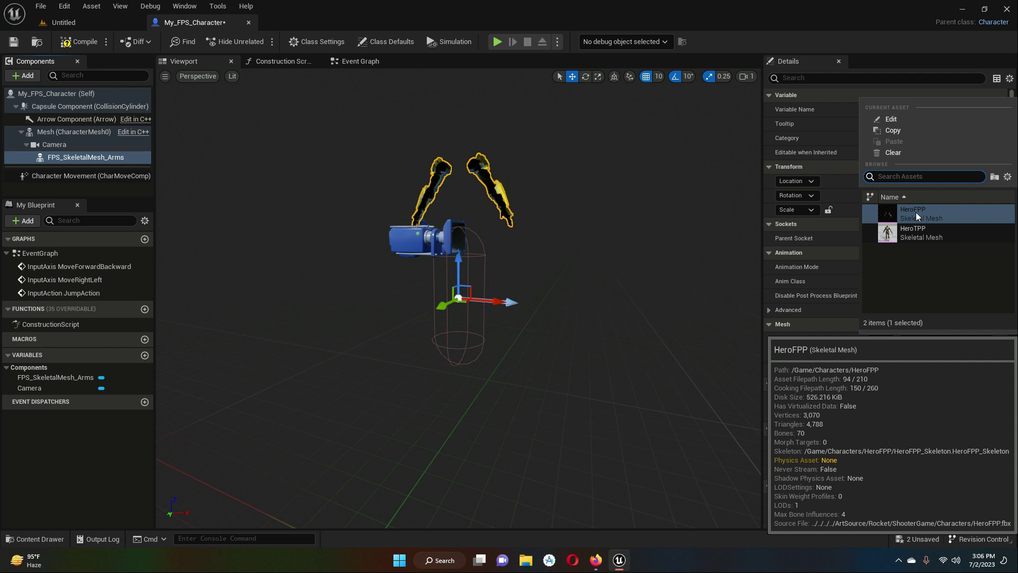
pyautogui.click(919, 212)
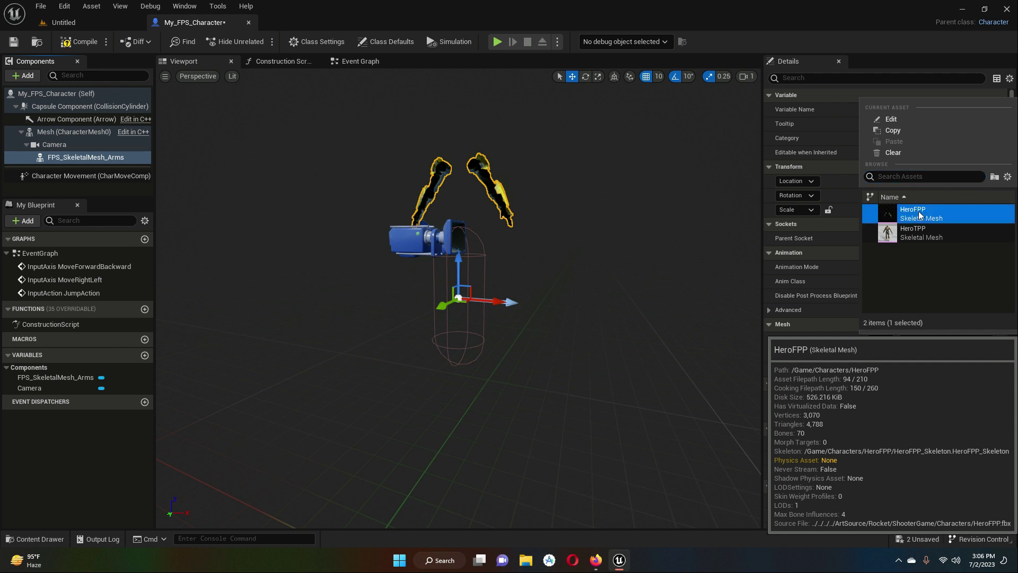
pyautogui.click(920, 214)
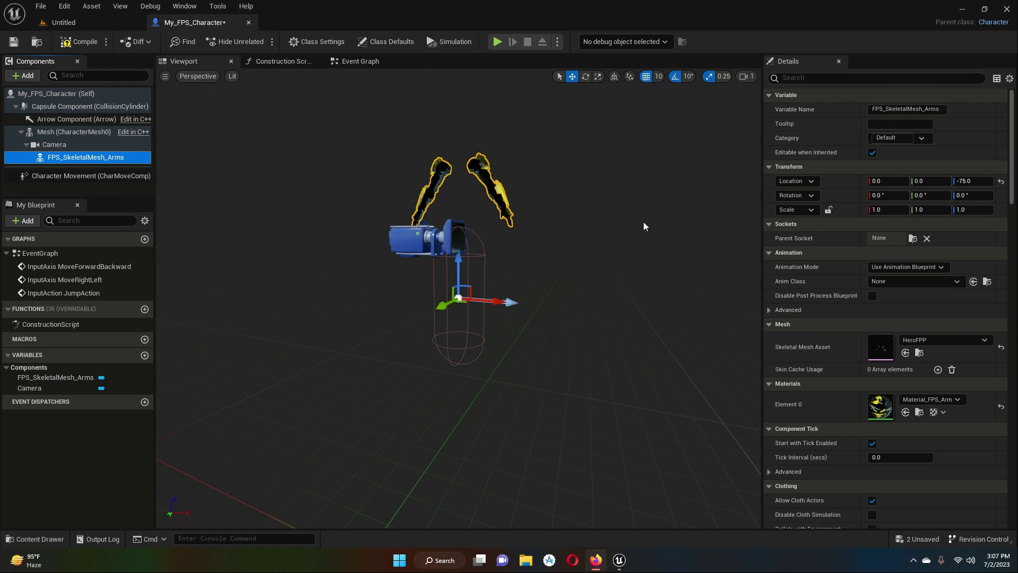
# - Set the location of FPS_SkeletalMesh_Arms to X -10 and Z -150
pyautogui.moveTo(544, 256); pyautogui.dragTo(382, 257, button='middle')
pyautogui.press('f')
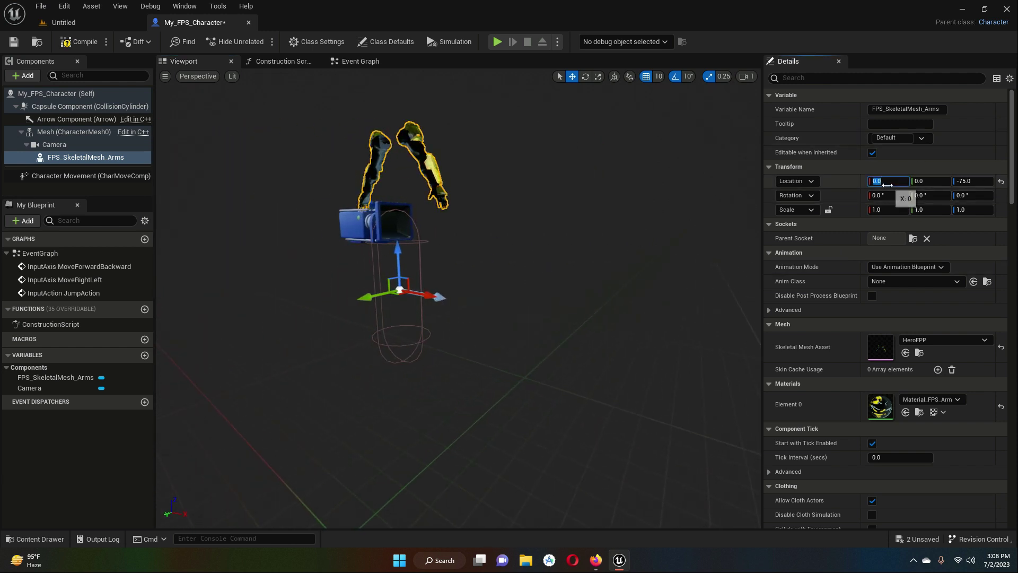
pyautogui.click(96, 159)
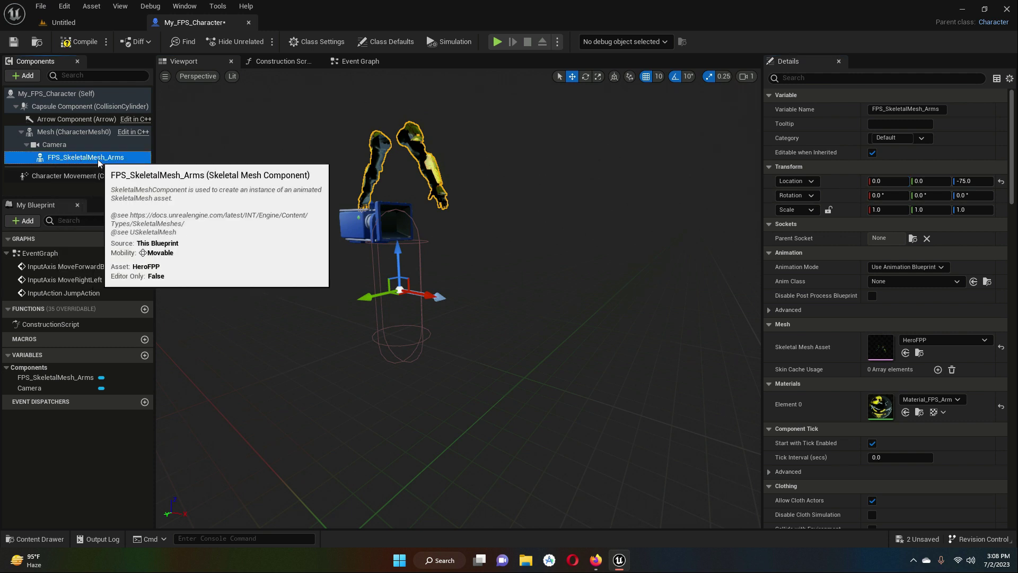
pyautogui.click(892, 182)
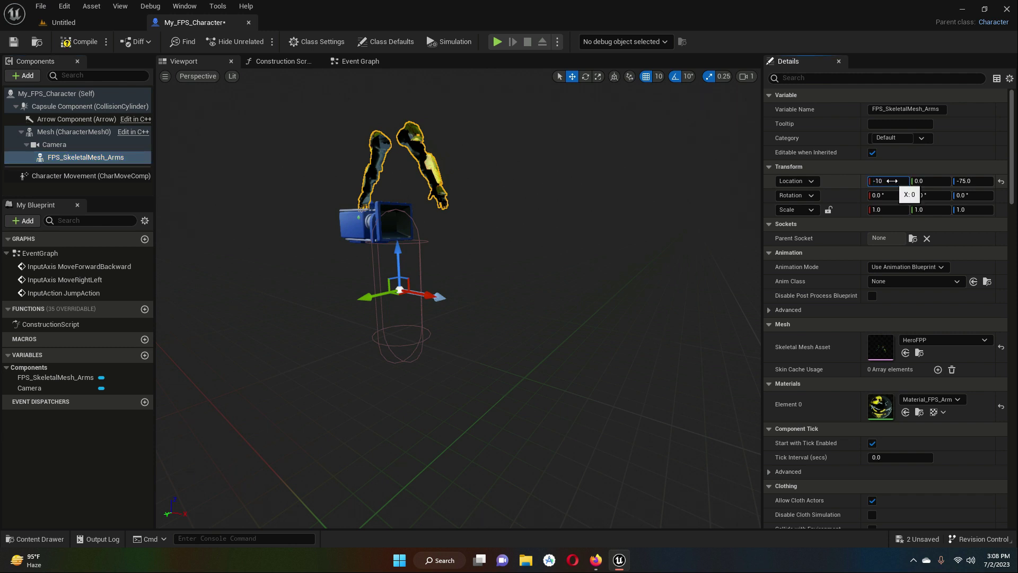
pyautogui.click(975, 181)
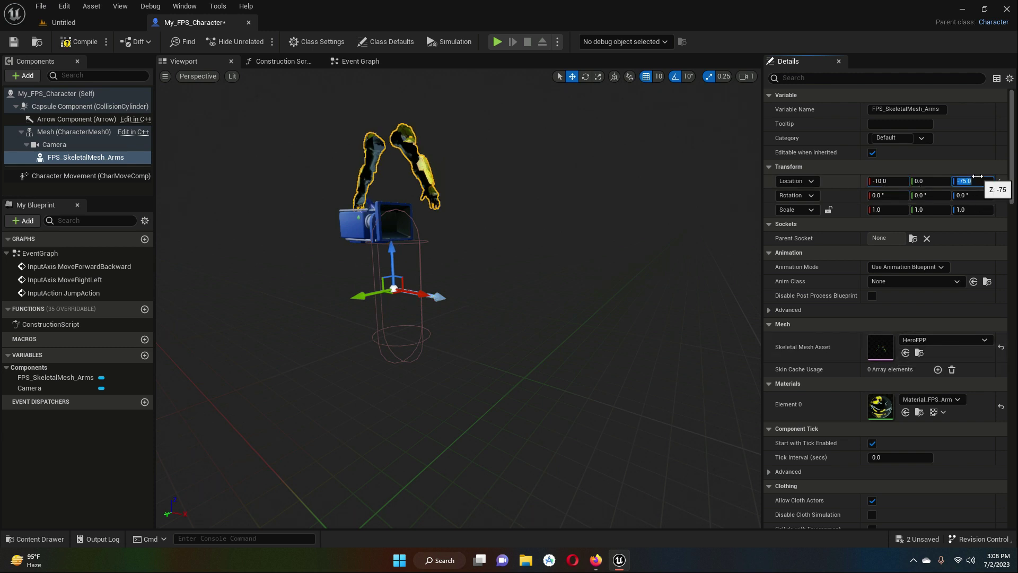
pyautogui.write('-')
pyautogui.press('Return')
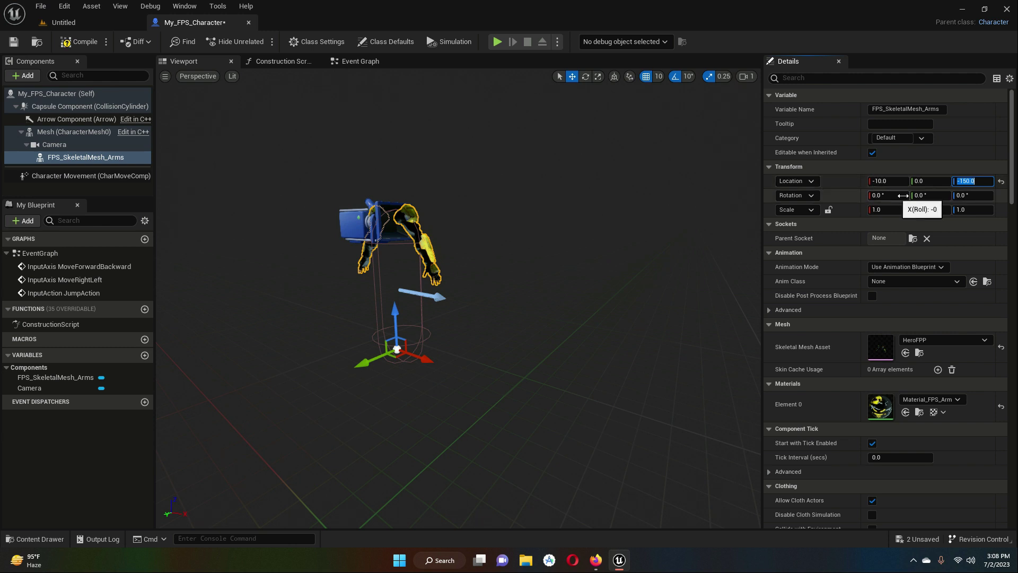
# - Set the Z (yaw) rotation of FPS_SkeletalMesh_Arms to -90 degrees
pyautogui.click(980, 196)
pyautogui.write('-9')
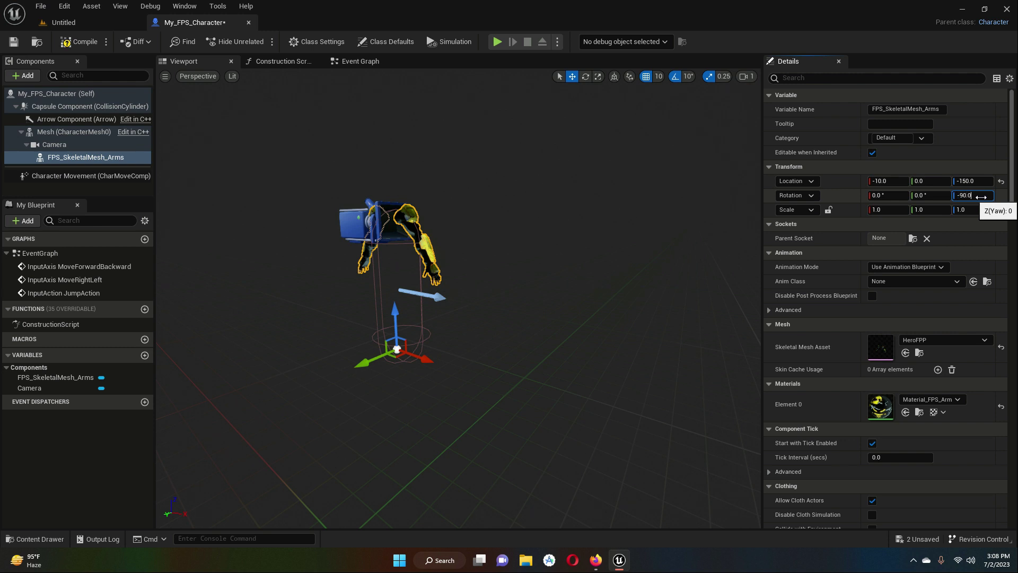
pyautogui.press('Return')
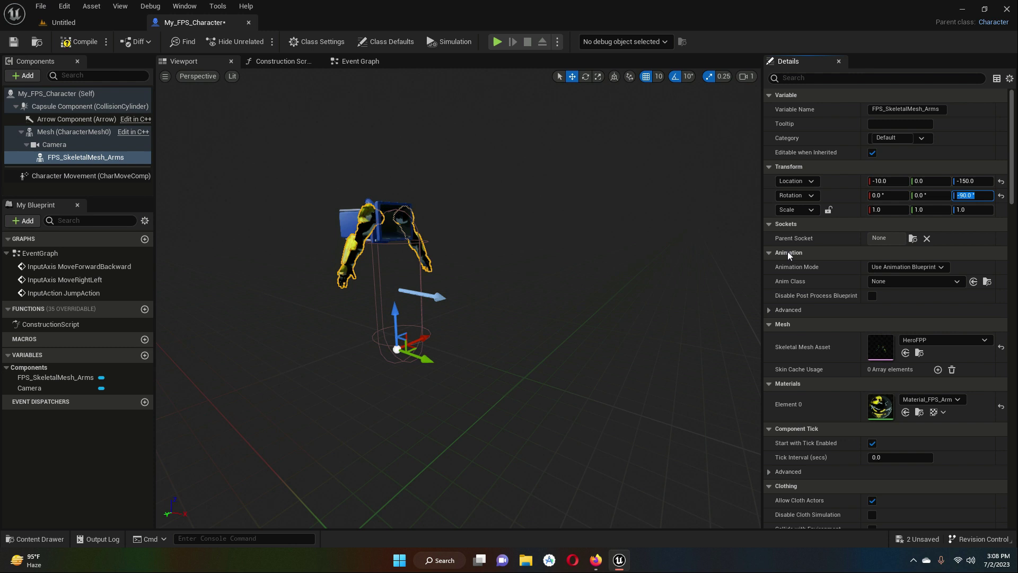
# - Change the animation mode of FPS_SkeletalMesh_Arms to Use Animation Asset
pyautogui.moveTo(482, 255); pyautogui.dragTo(393, 294, button='right')
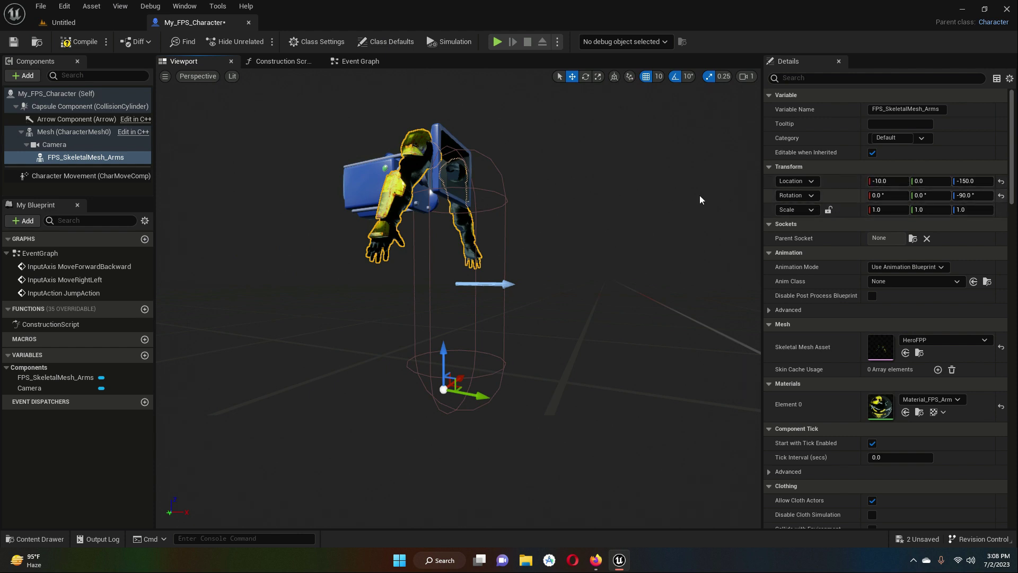
pyautogui.moveTo(586, 151); pyautogui.dragTo(551, 154, button='right')
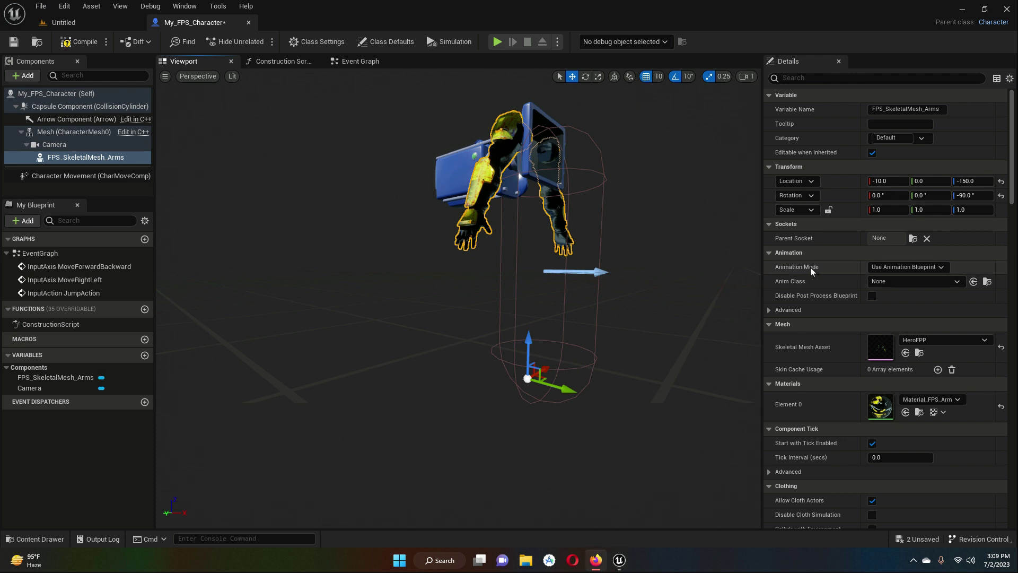
pyautogui.click(938, 267)
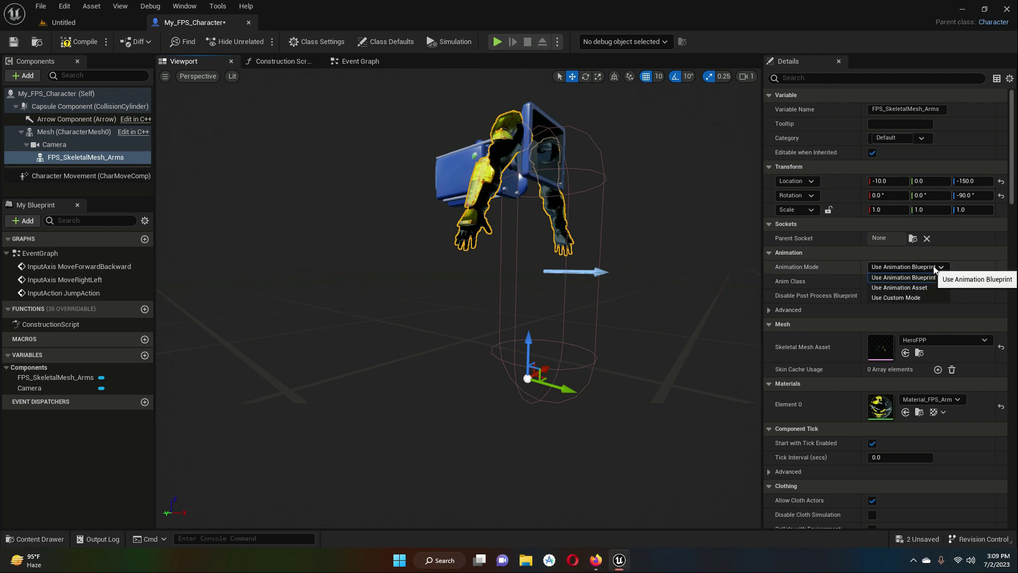
pyautogui.click(916, 289)
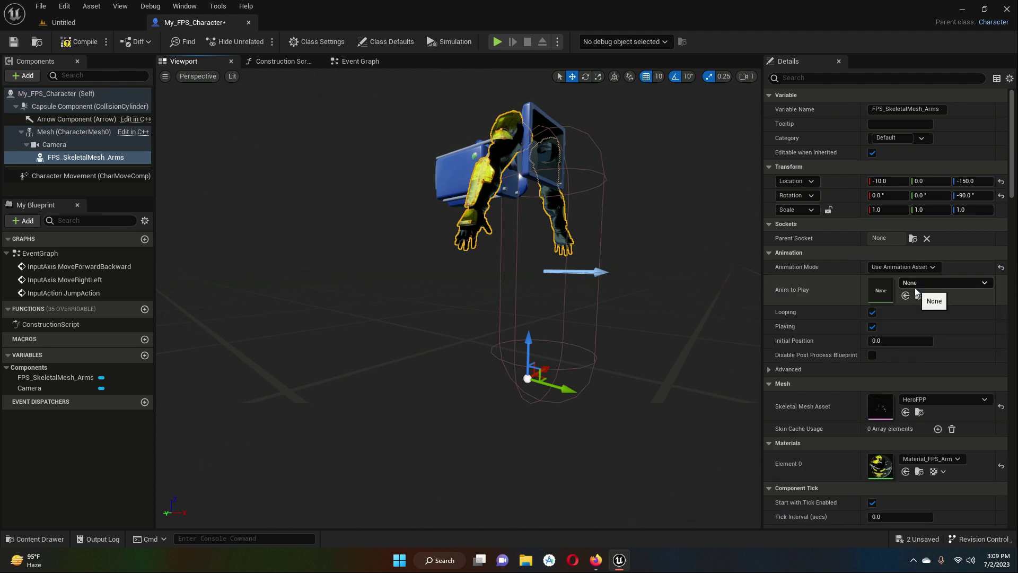
# - Choose FPP_RifleAim as the animation to play on the arms mesh
pyautogui.click(984, 283)
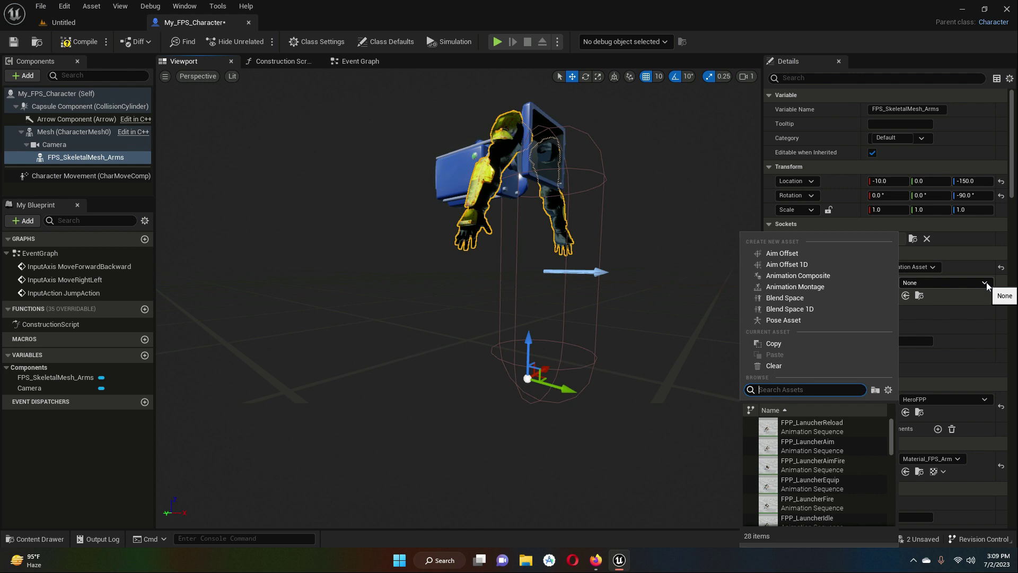
pyautogui.write('rif')
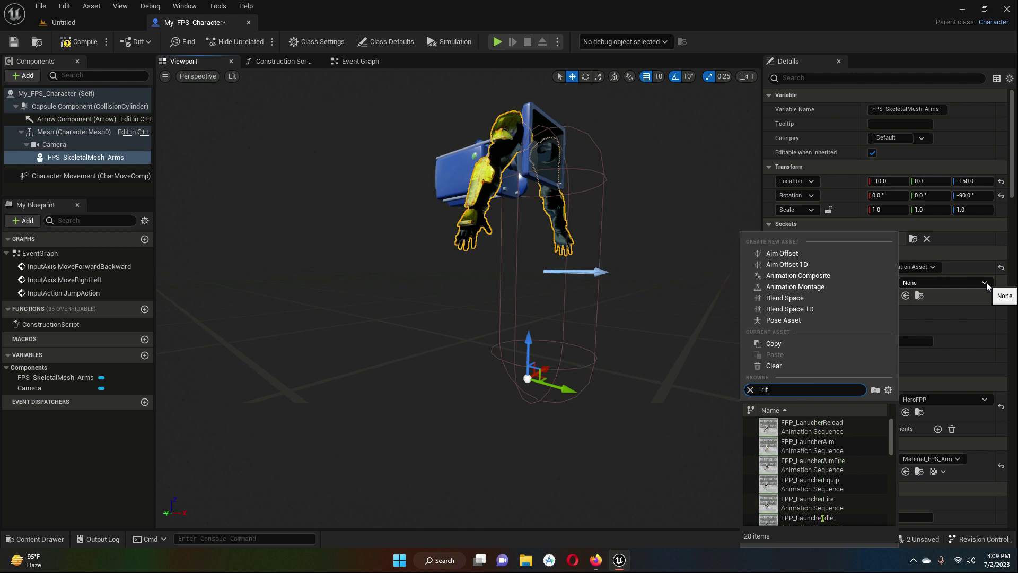
pyautogui.write('lea')
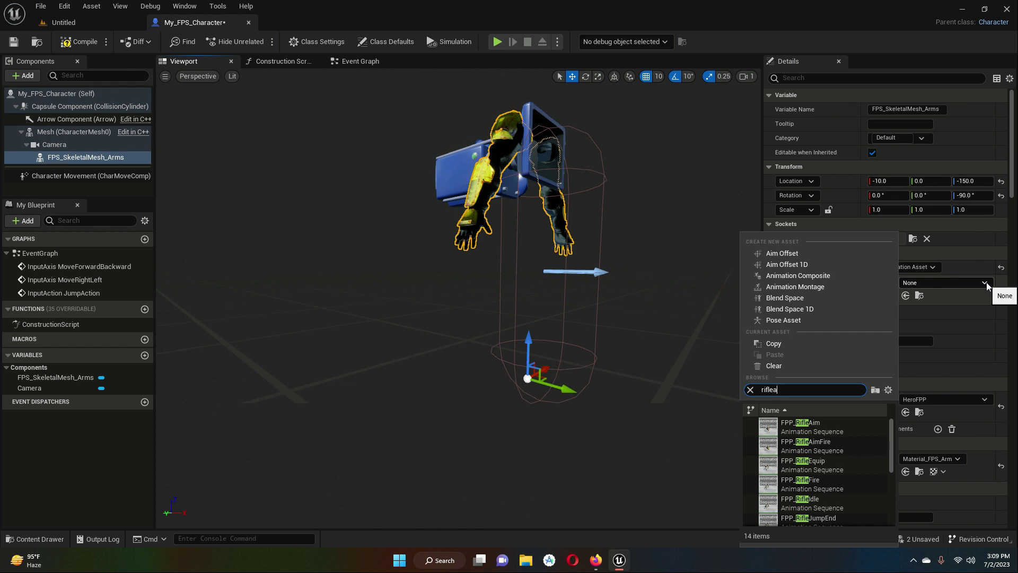
pyautogui.write('im')
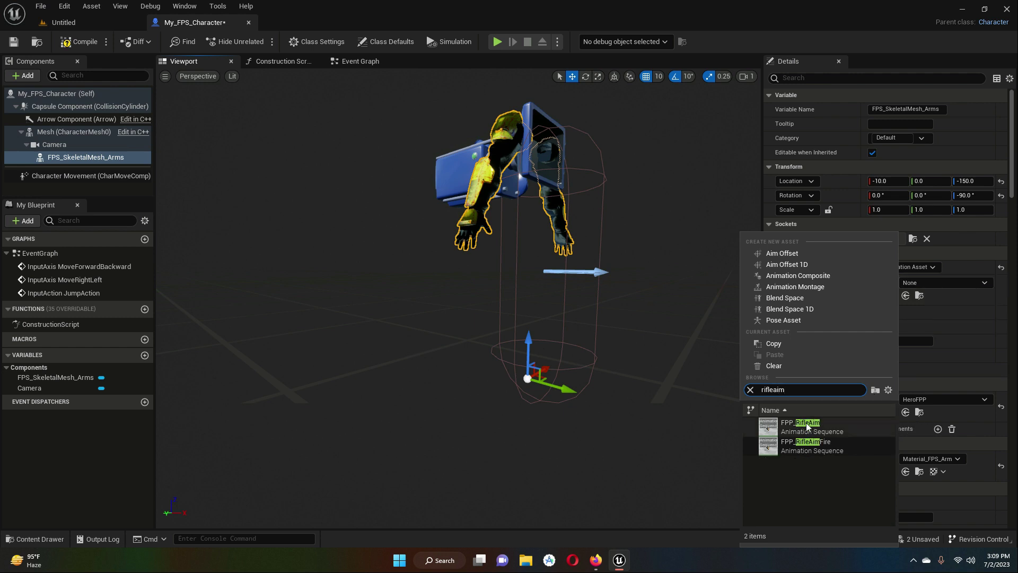
pyautogui.click(818, 425)
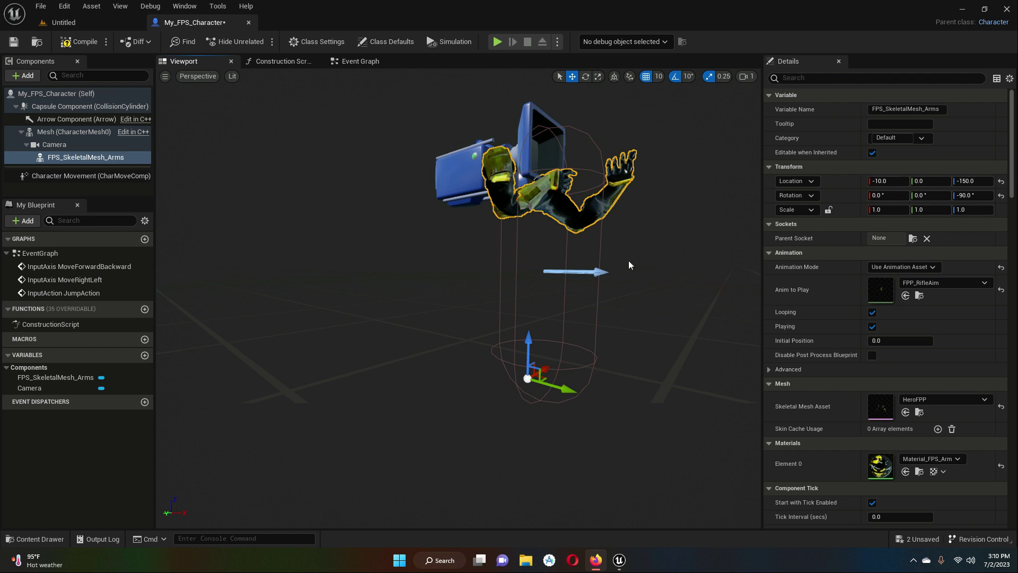
pyautogui.click(85, 27)
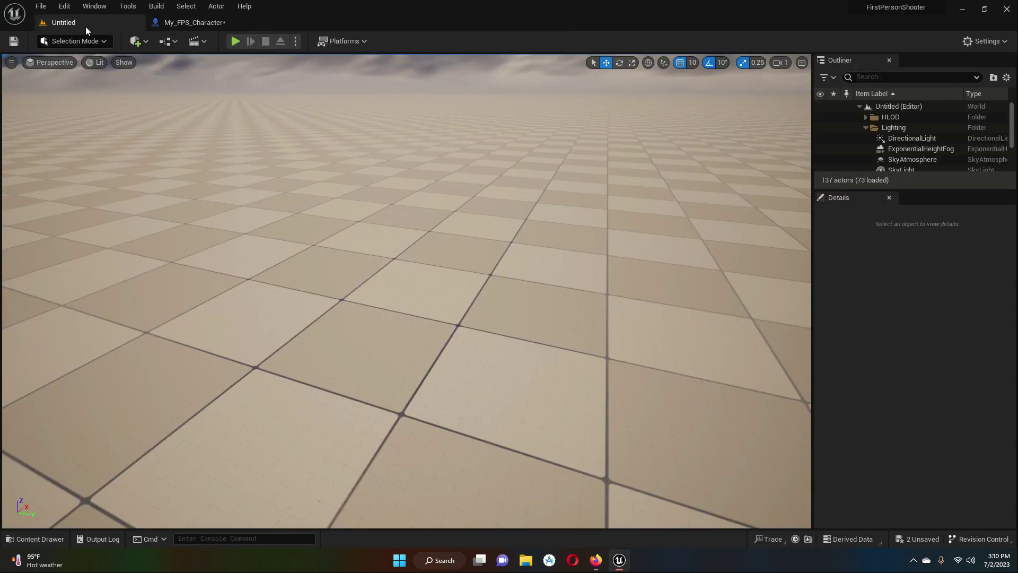
pyautogui.click(53, 542)
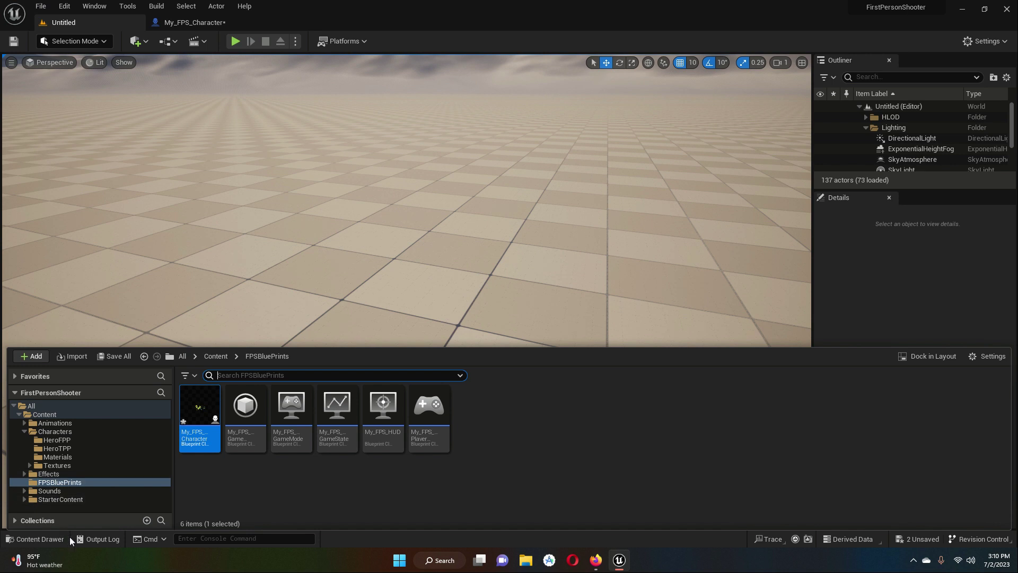
pyautogui.click(191, 20)
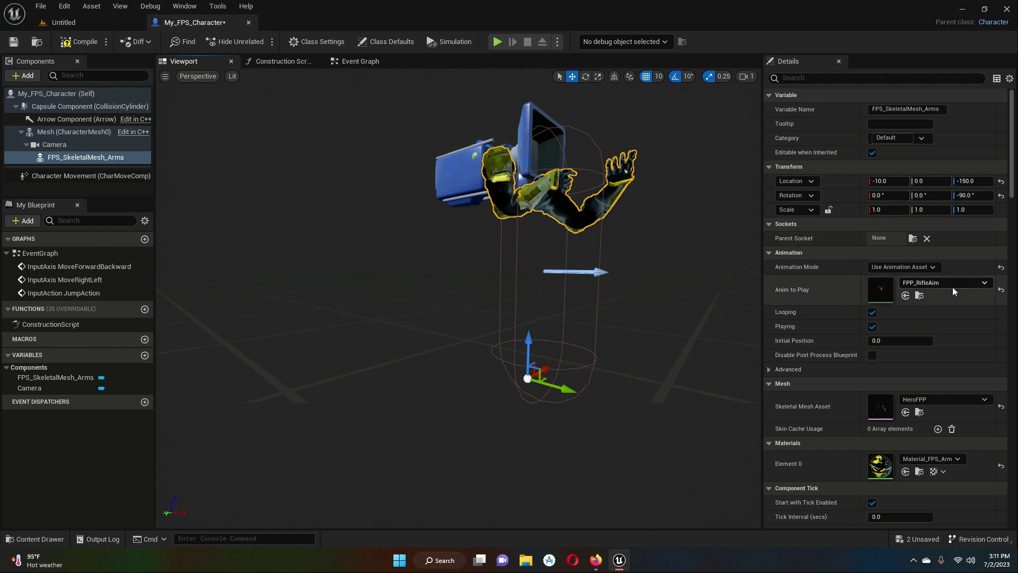
# - Choose FPP_RifleIdle as the animation to play on FPS_SkeletalMesh_Arms
pyautogui.click(985, 284)
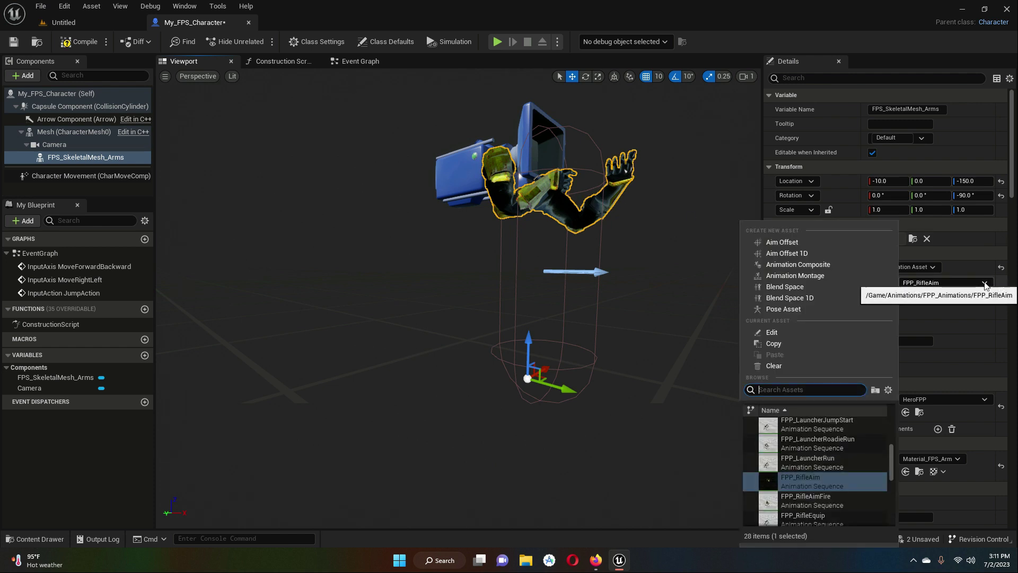
pyautogui.write('rifl')
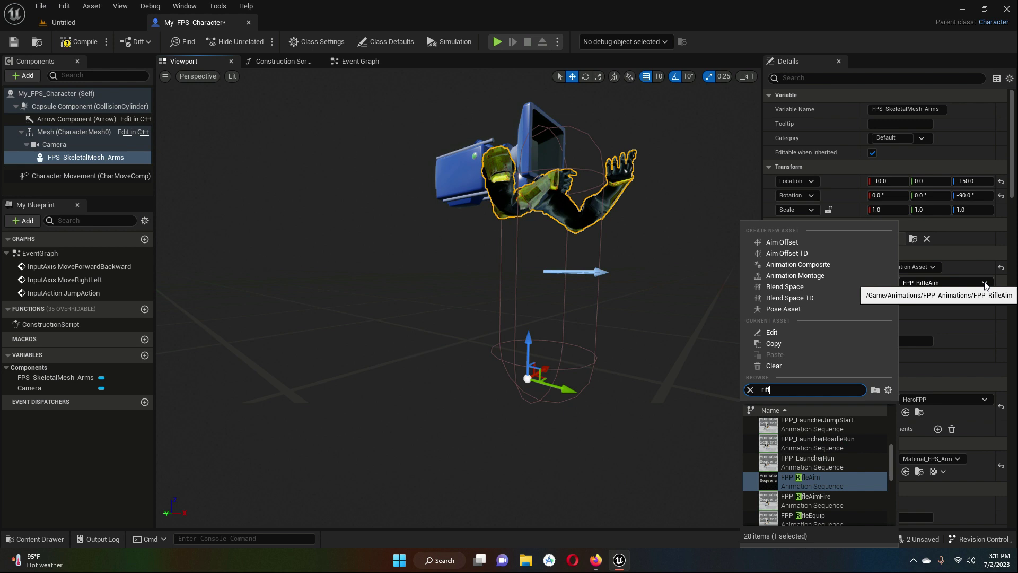
pyautogui.write('eid')
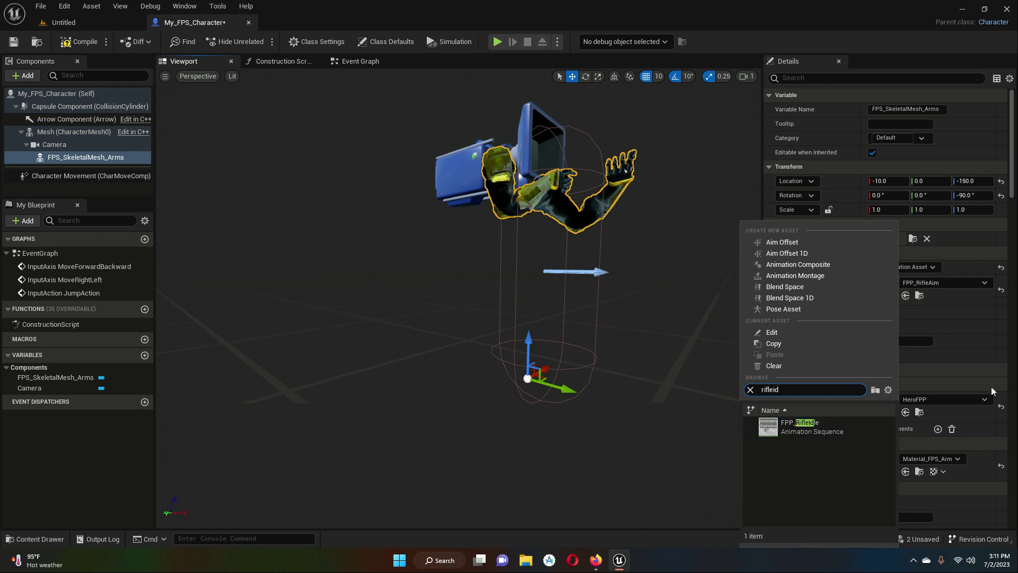
pyautogui.click(816, 424)
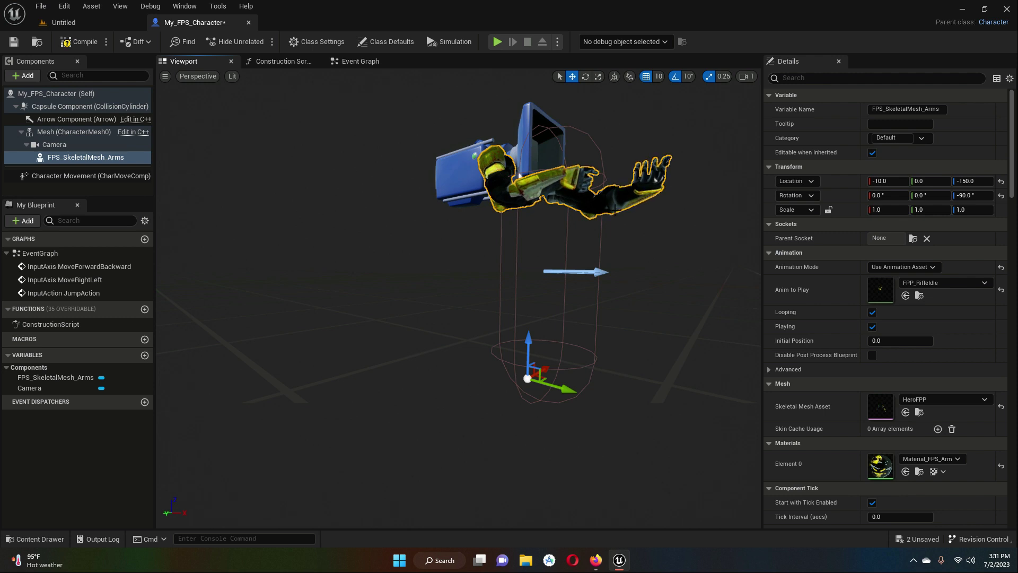
pyautogui.hotkey('alt', 'Tab')
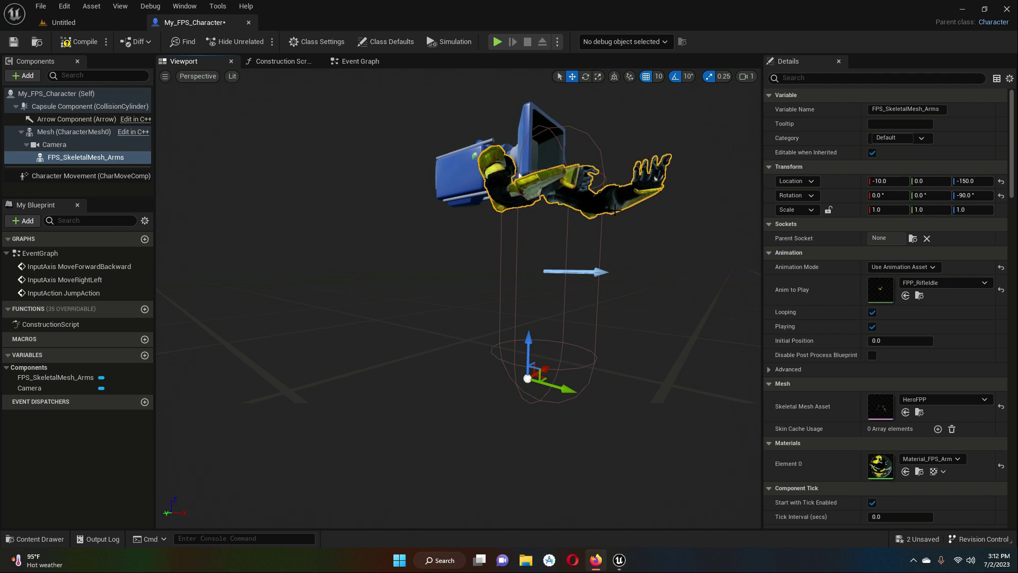
# - Compile and save the My_FPS_Character blueprint and return to the Untitled level
pyautogui.click(81, 43)
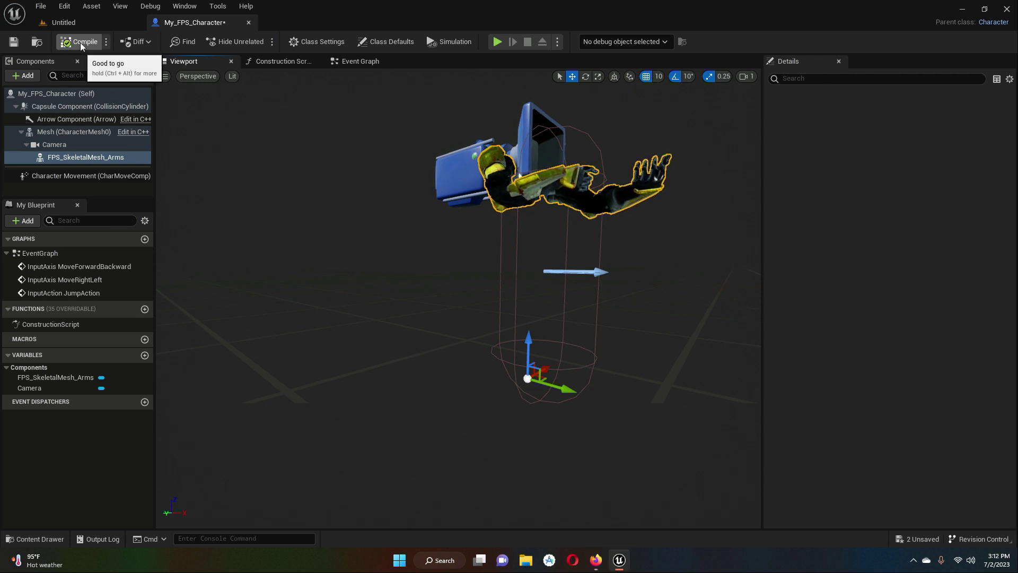
pyautogui.click(17, 43)
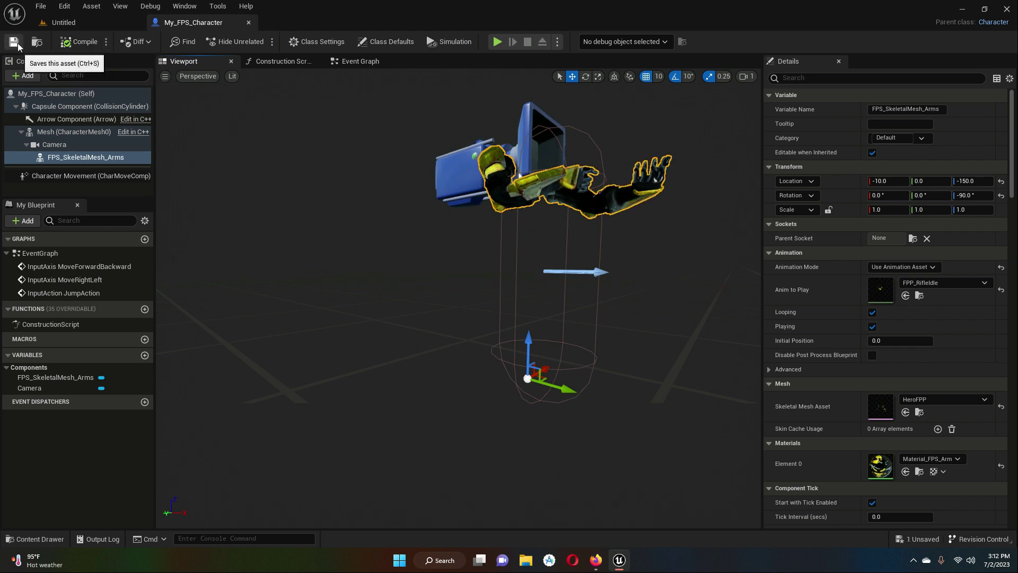
pyautogui.click(69, 22)
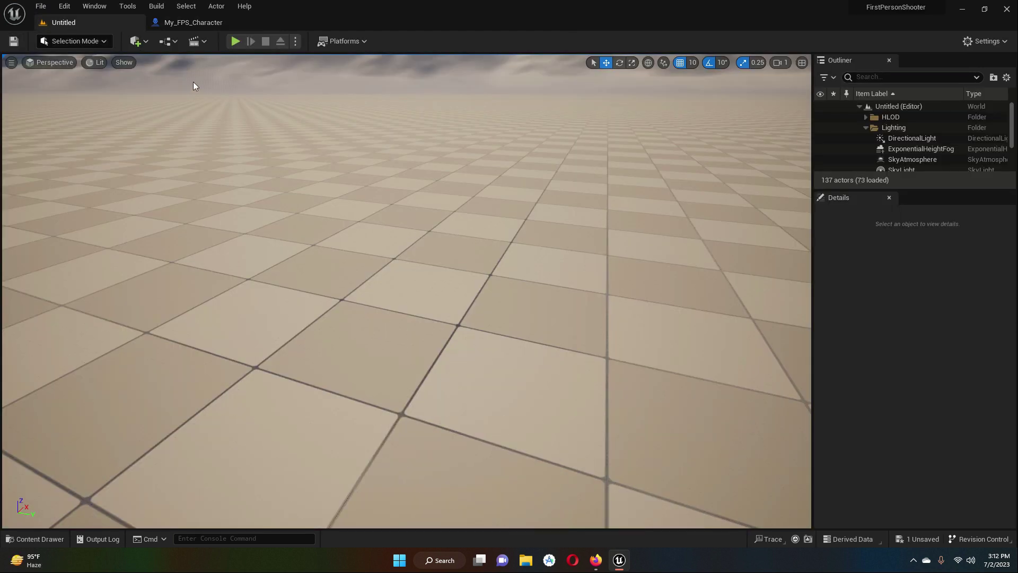
# - Play-test the Untitled level, look around with the first-person arms, and end the play session
pyautogui.click(235, 41)
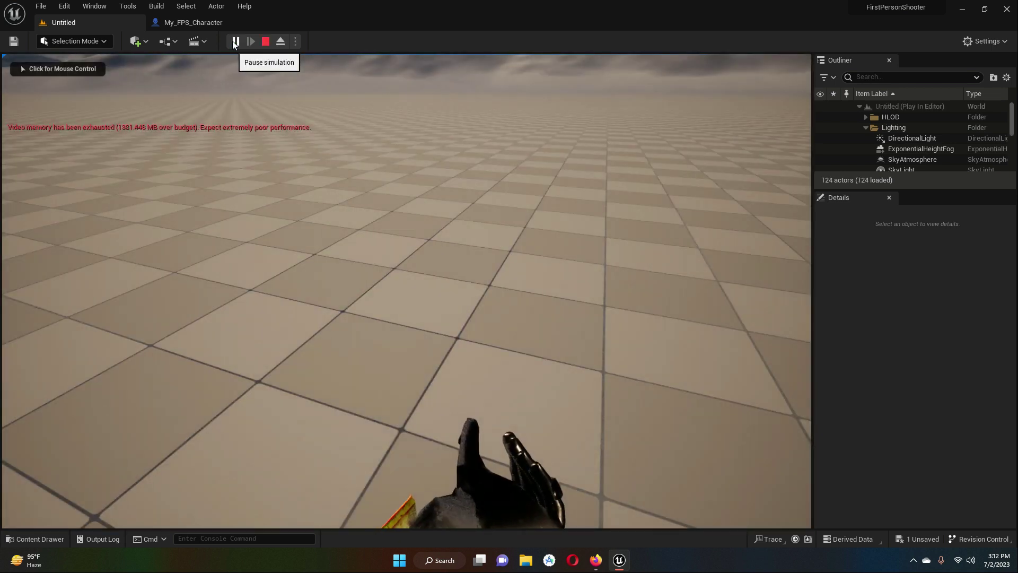
pyautogui.click(539, 408)
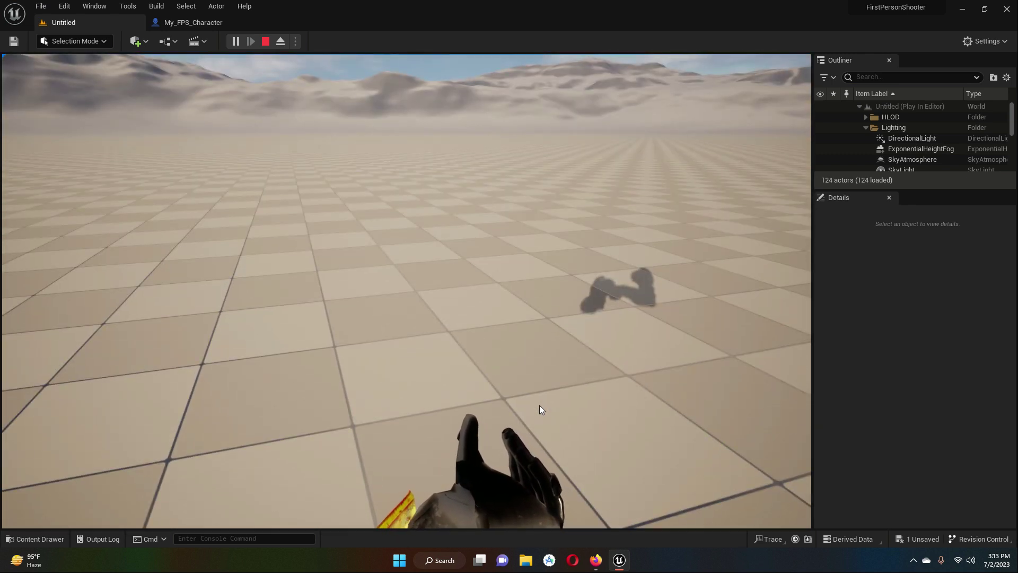
pyautogui.hotkey('shift', 'F1')
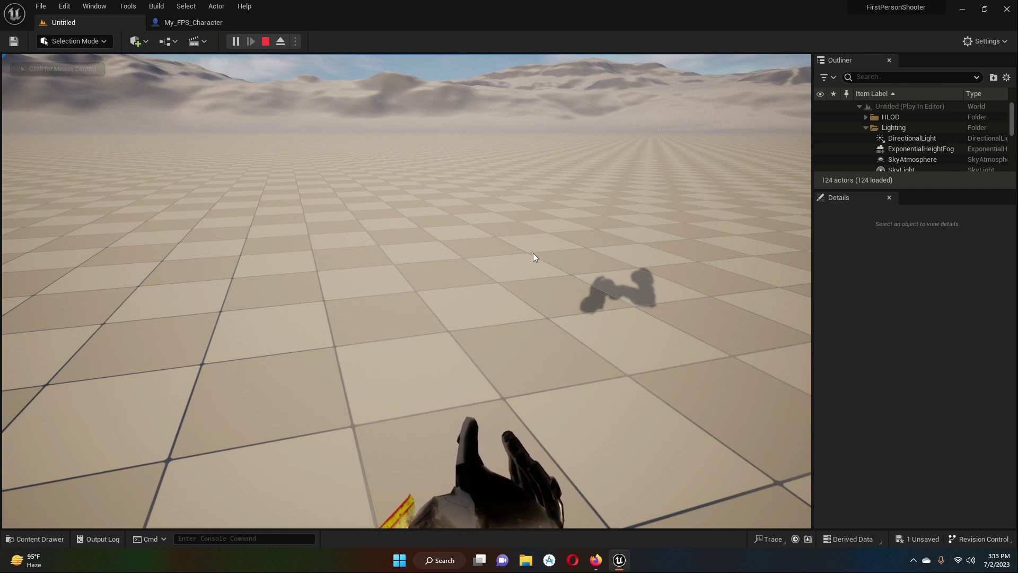
pyautogui.click(266, 42)
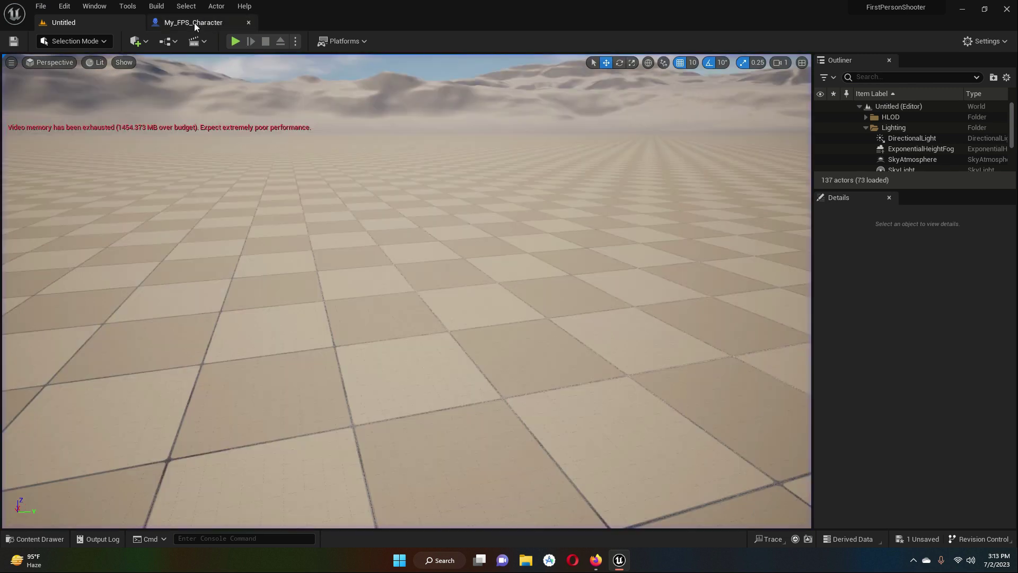
# - Disable Use Controller Rotation Yaw in the Pawn settings of the My_FPS_Character blueprint's root
pyautogui.click(194, 23)
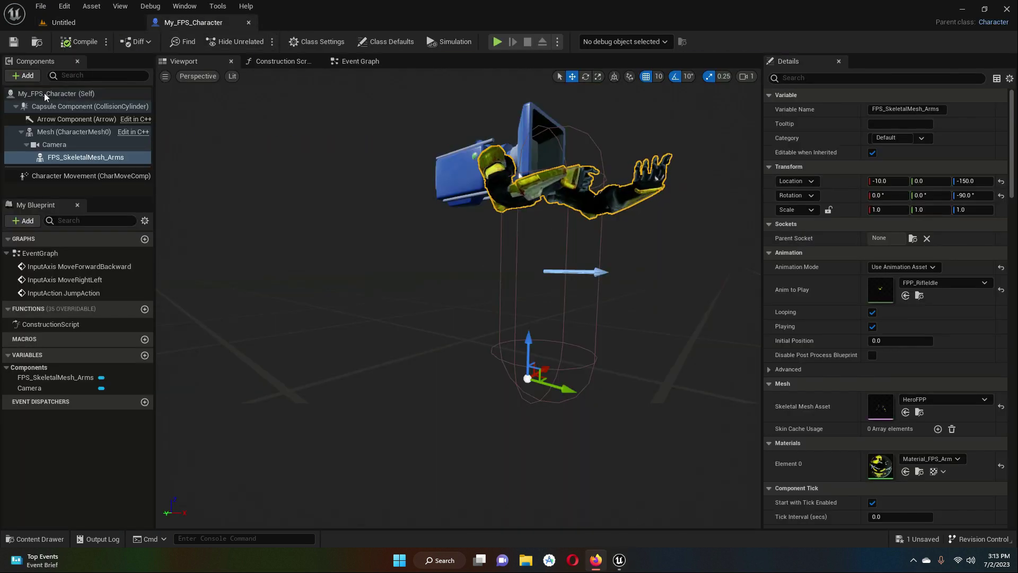
pyautogui.click(98, 95)
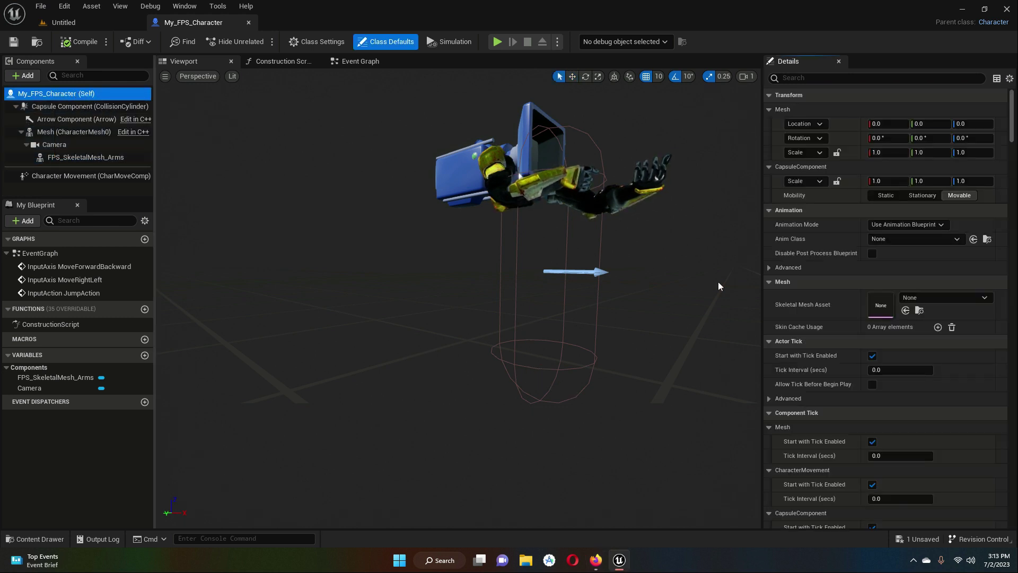
pyautogui.click(890, 413)
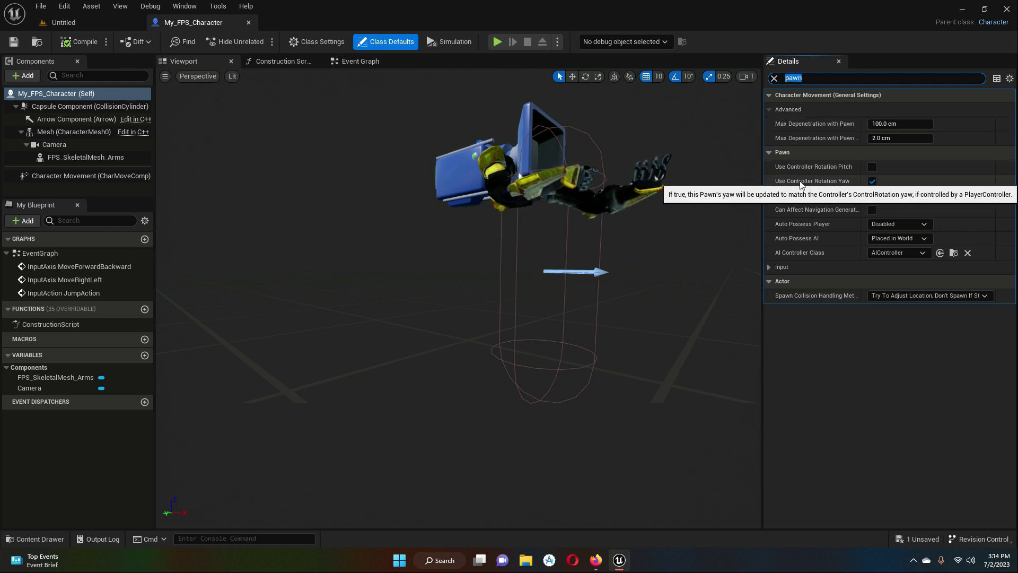
pyautogui.click(873, 182)
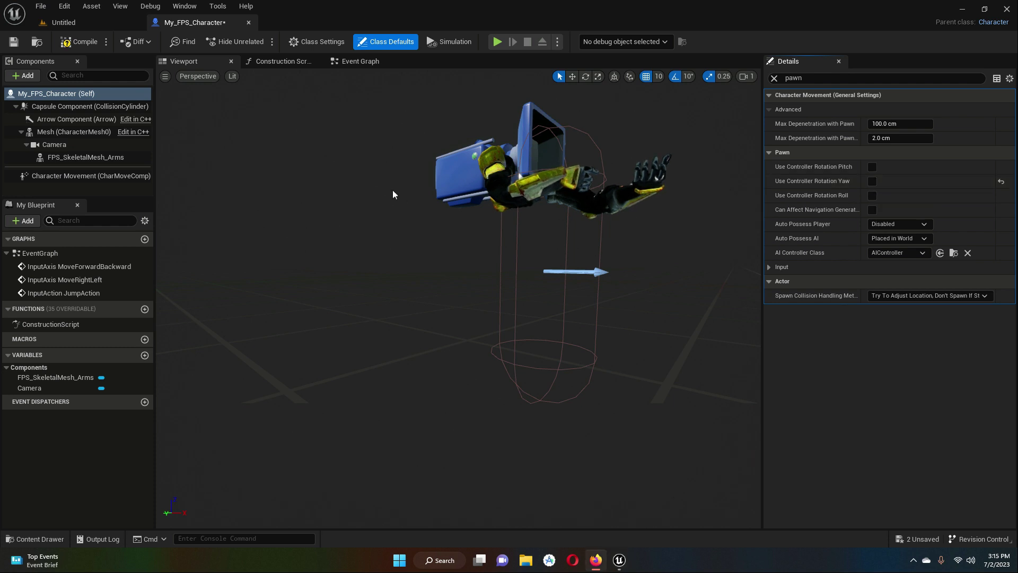
# - Turn off Cast Shadow for FPS_SkeletalMesh_Arms and save the My_FPS_Character blueprint
pyautogui.click(87, 159)
pyautogui.click(831, 79)
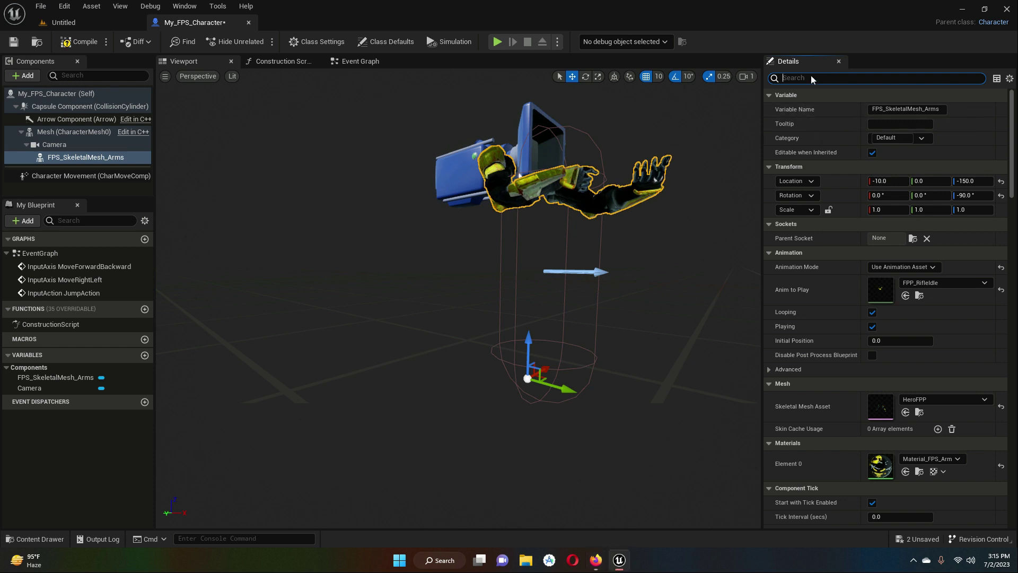
pyautogui.write('hadow')
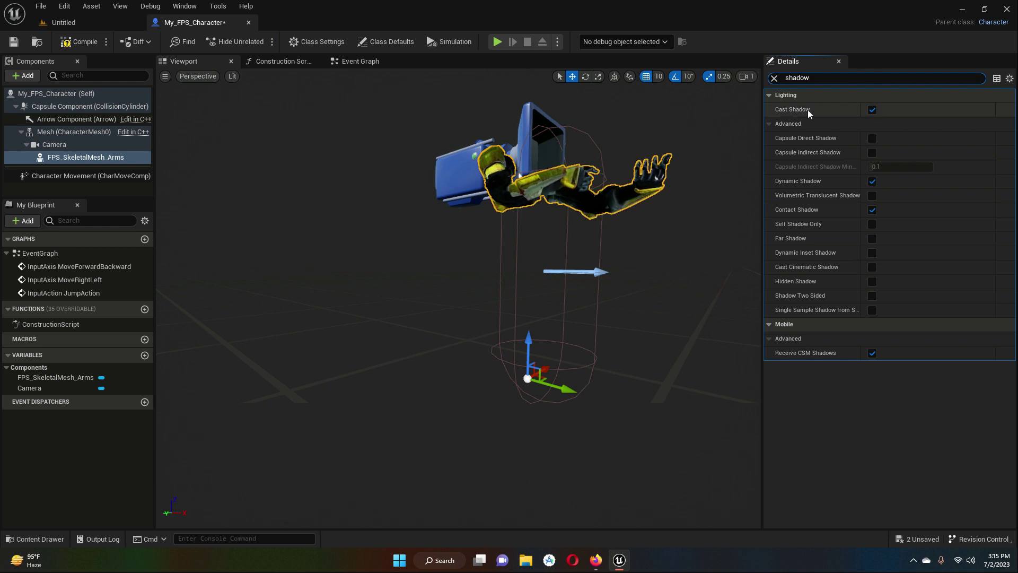
pyautogui.click(874, 112)
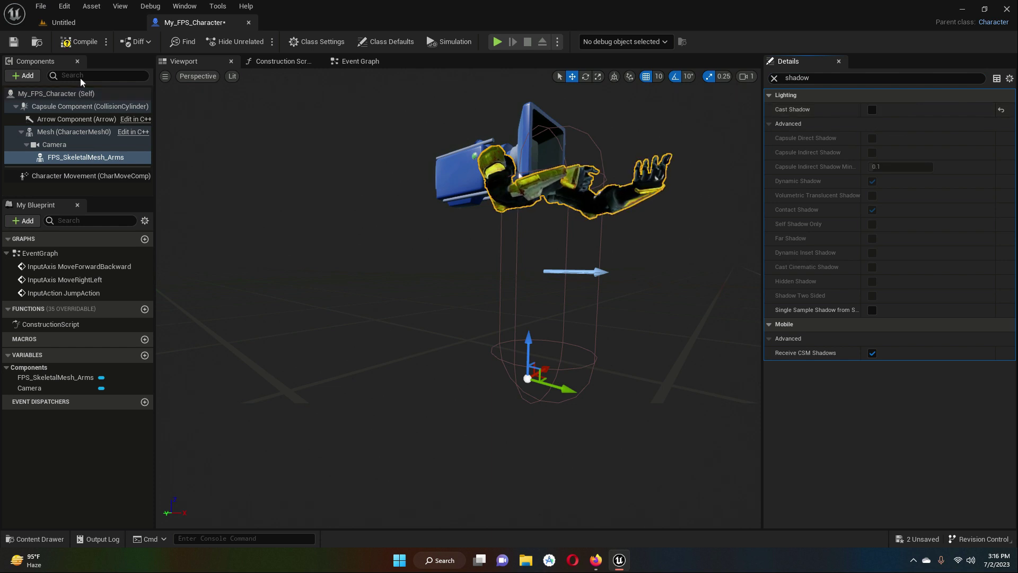
pyautogui.click(14, 42)
# - Play-test the Untitled level again to check the arms' shadow and the character's camera rotation
pyautogui.click(58, 22)
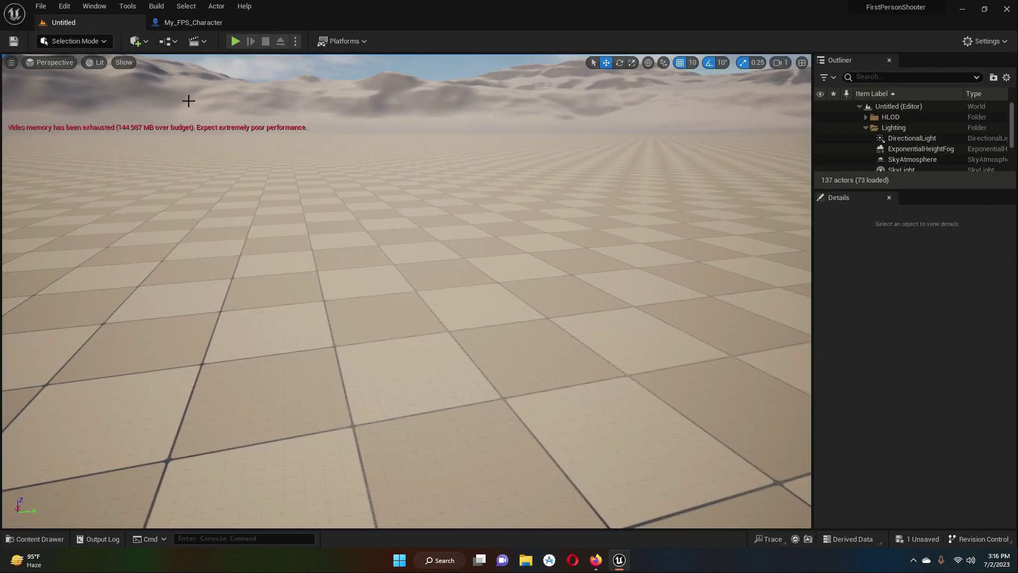
pyautogui.click(236, 42)
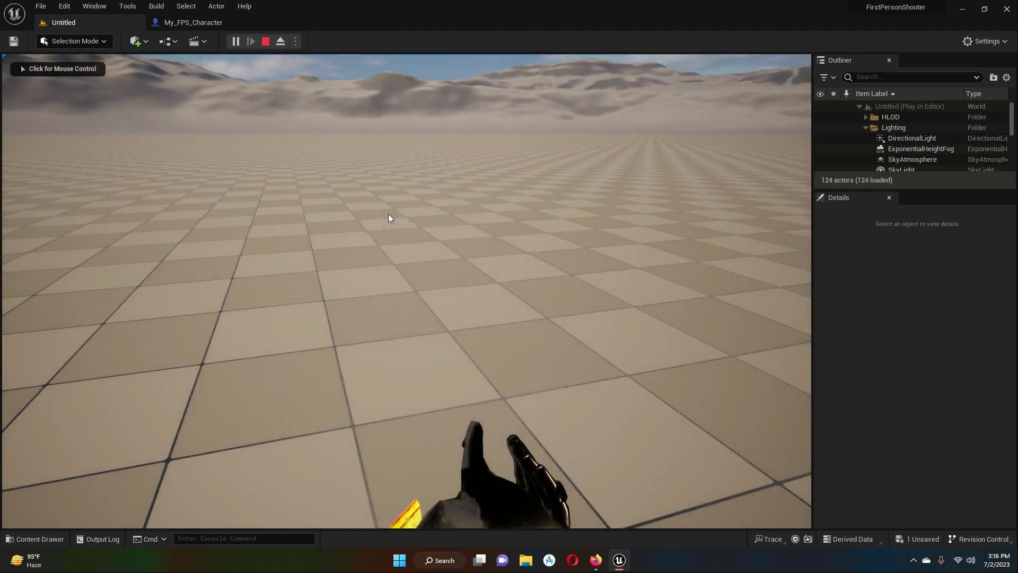
pyautogui.click(388, 215)
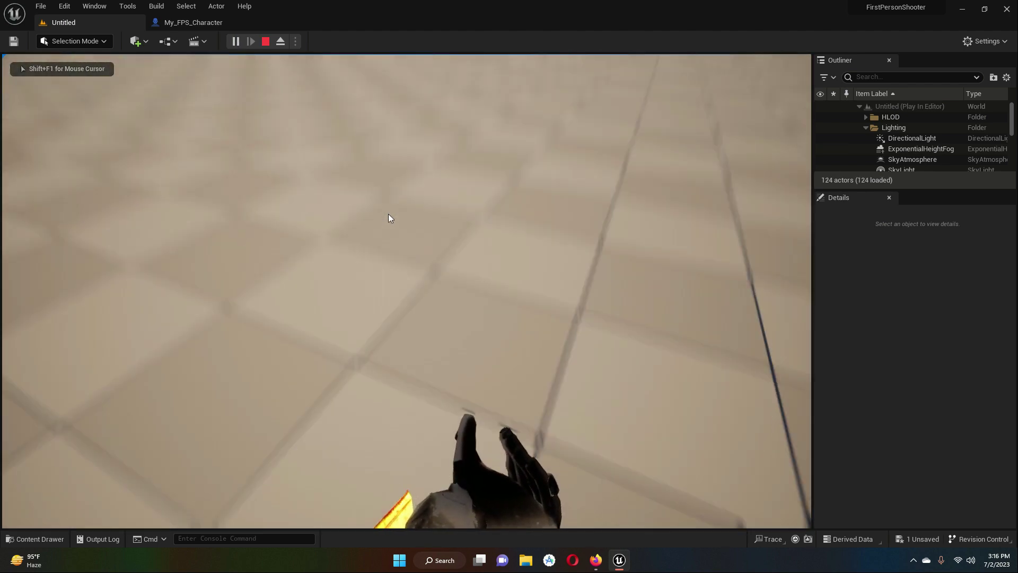